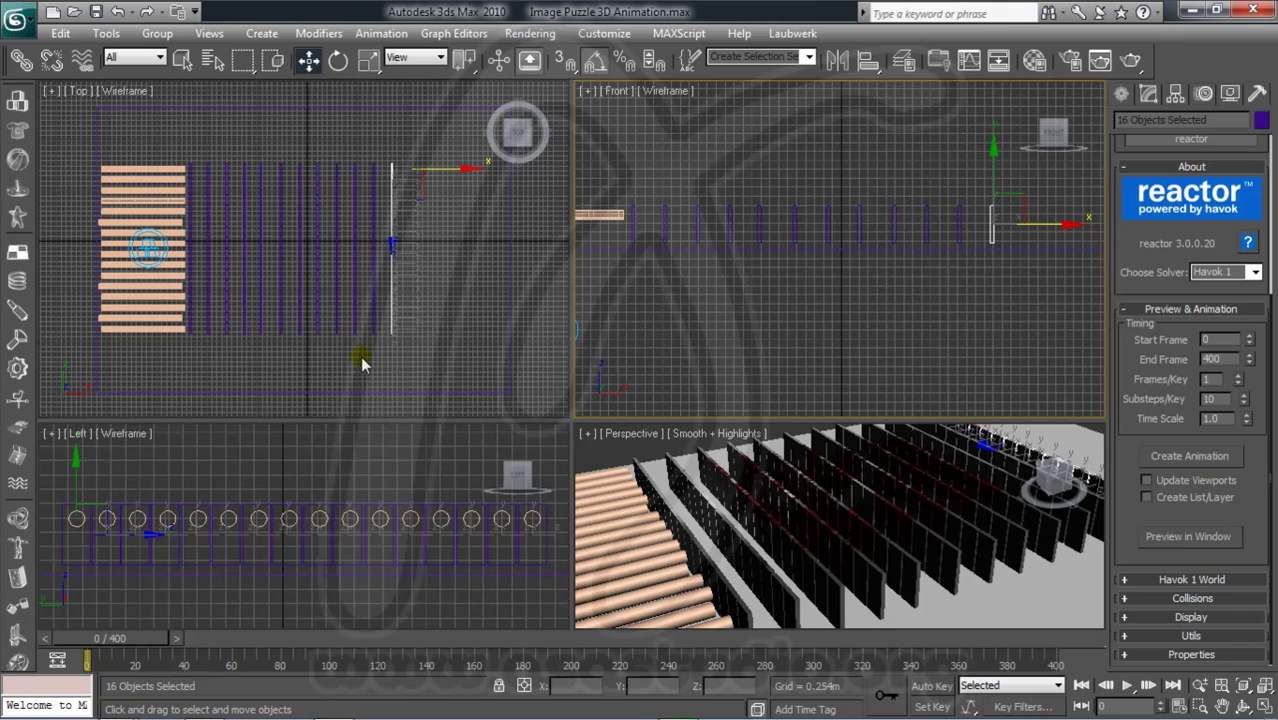
Select the column of 16 planks beside the panel rows in the Top view and delete them.
{"action": "left_click_drag", "start_coordinate": [113, 147], "coordinate": [110, 340]}
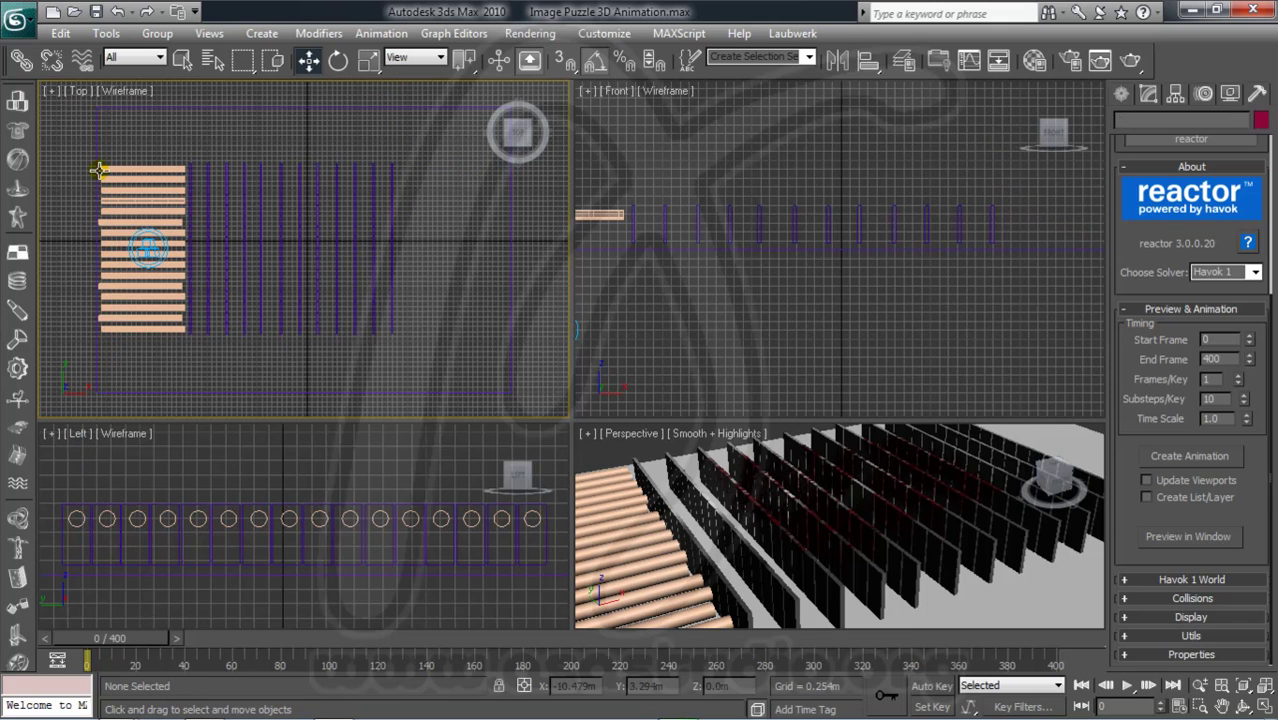
{"action": "left_click_drag", "start_coordinate": [108, 158], "coordinate": [114, 355]}
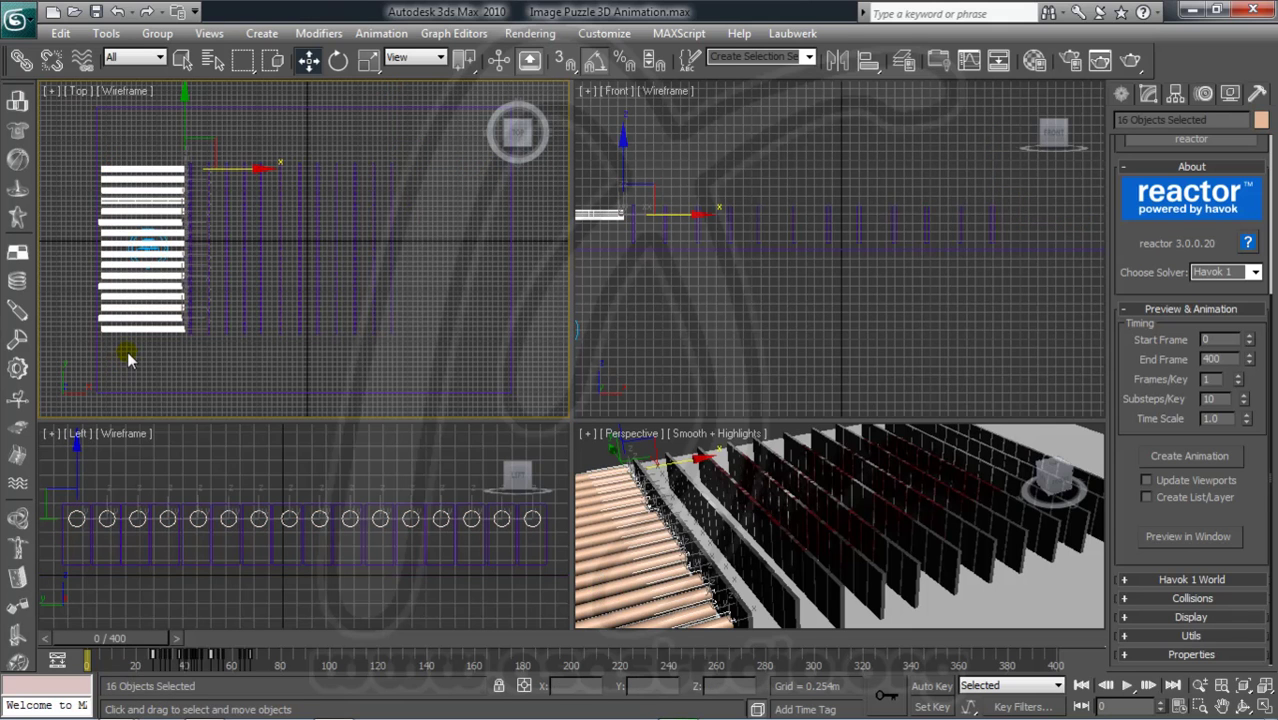
{"action": "key", "text": "Delete"}
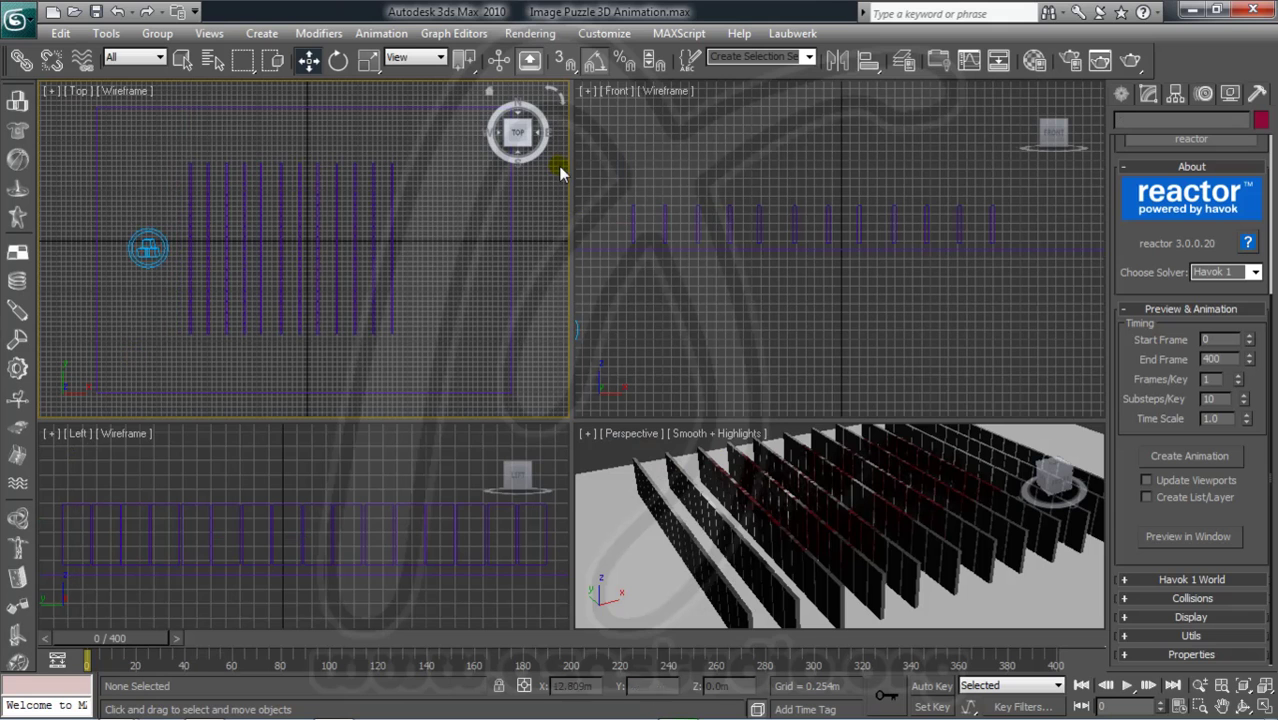
{"action": "left_click", "coordinate": [1120, 95]}
Create Box01, about 0.852m × 0.142m × 0.615m, at the front of the first panel row.
{"action": "left_click", "coordinate": [1153, 213]}
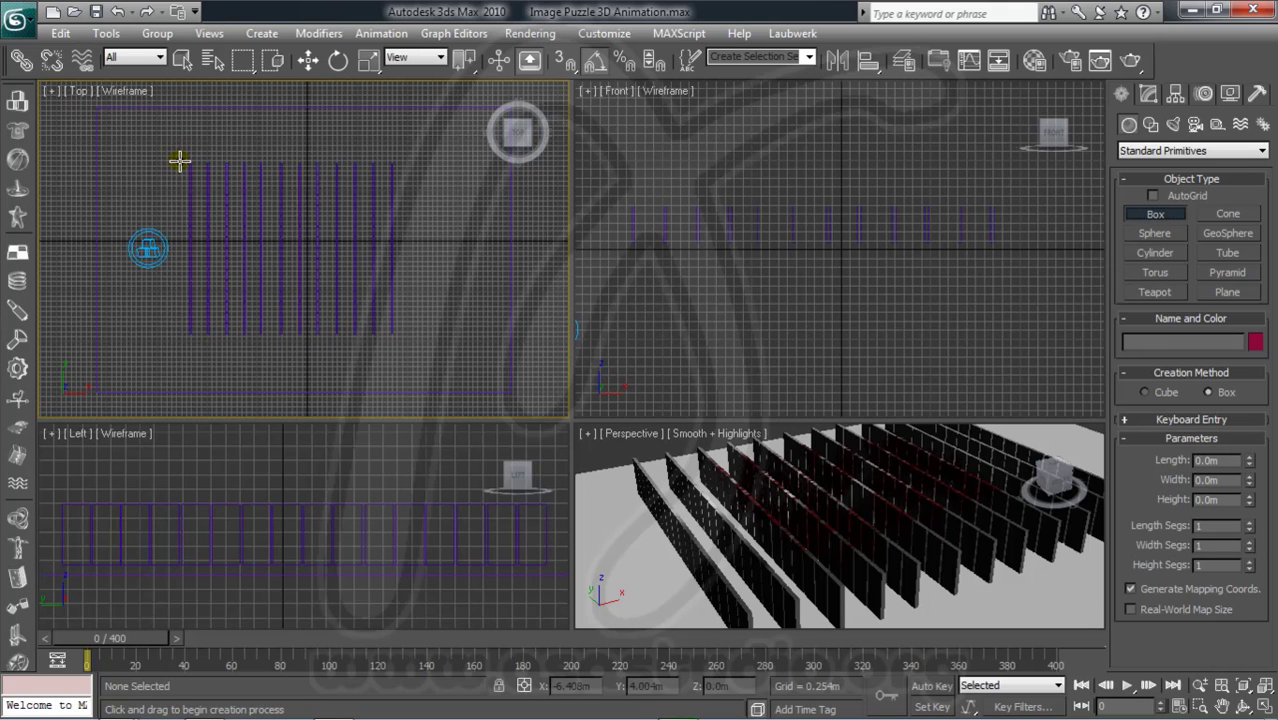
{"action": "left_click_drag", "start_coordinate": [179, 161], "coordinate": [184, 170]}
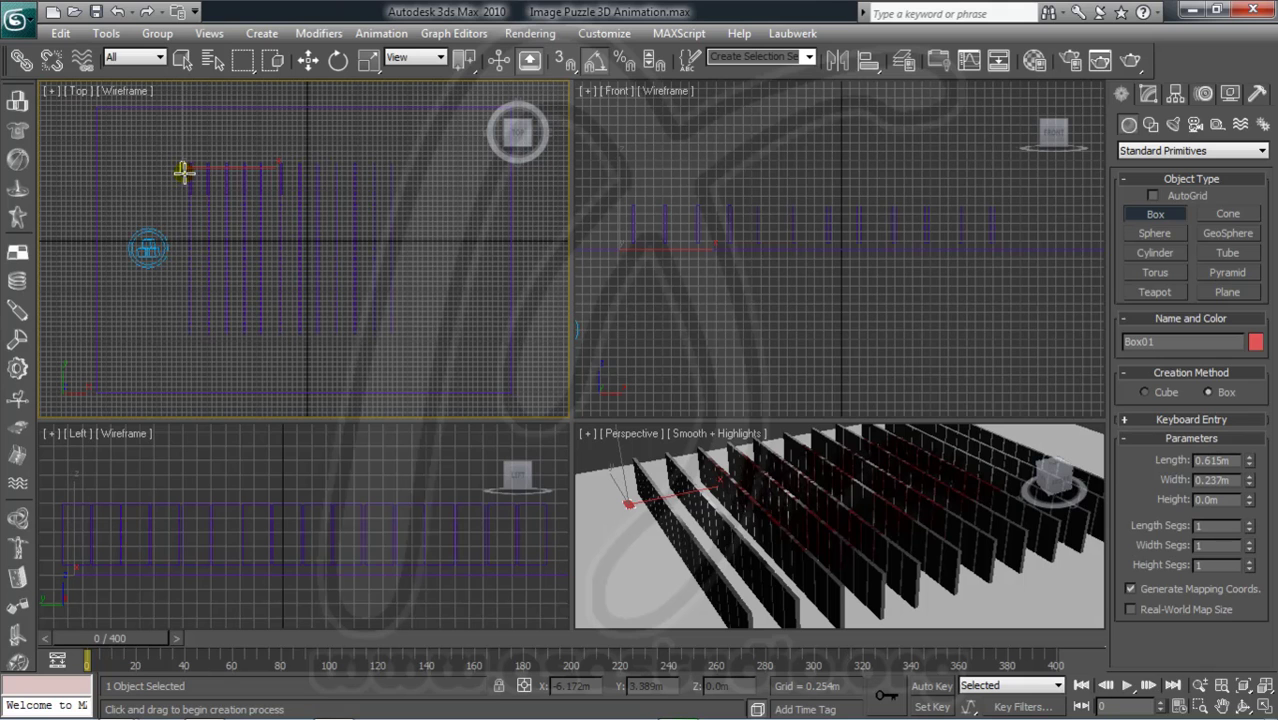
{"action": "left_click_drag", "start_coordinate": [184, 172], "coordinate": [182, 175]}
{"action": "left_click", "coordinate": [184, 167]}
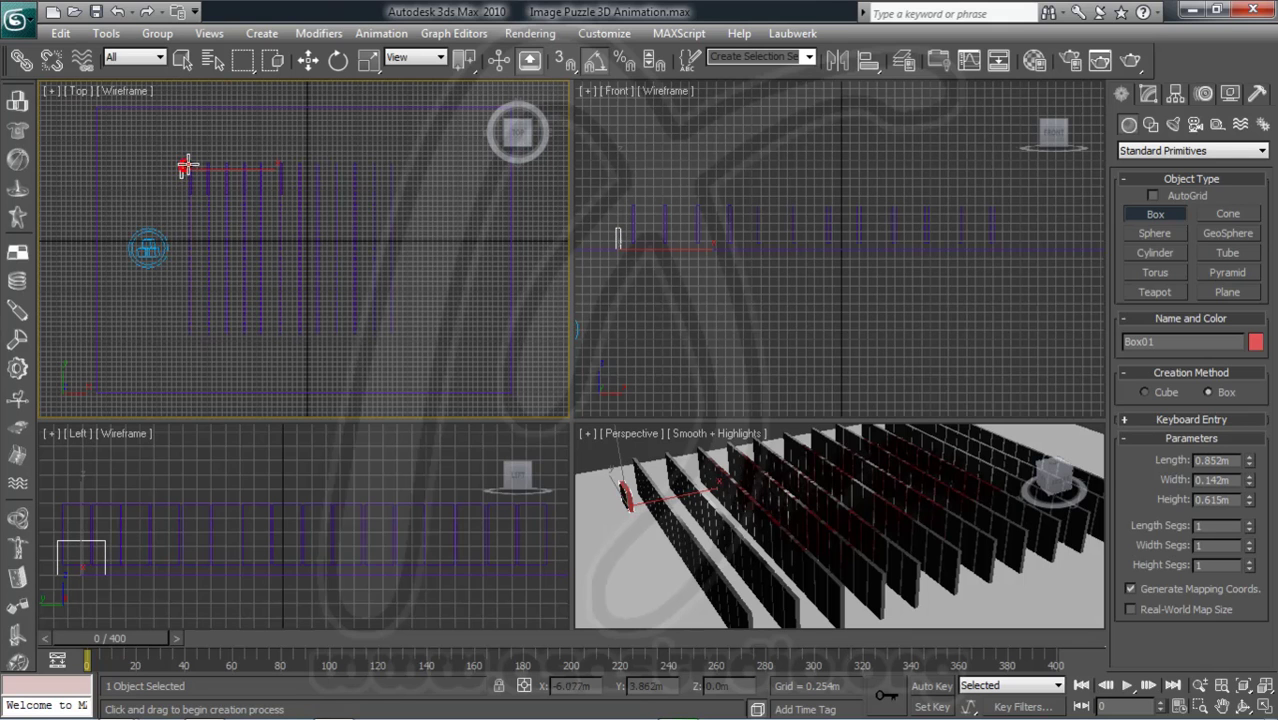
{"action": "left_click", "coordinate": [308, 60]}
Raise Box01 above the floor and scale it slimmer along one axis.
{"action": "right_click", "coordinate": [646, 184]}
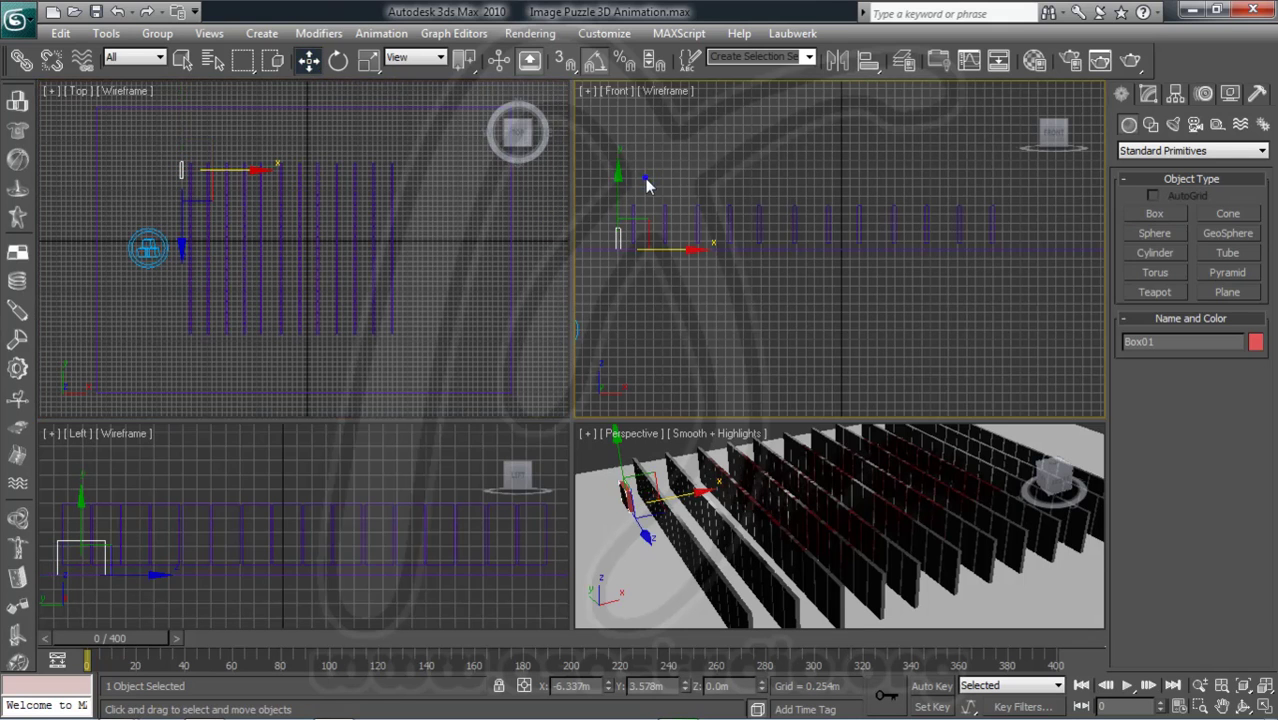
{"action": "left_click_drag", "start_coordinate": [620, 175], "coordinate": [620, 142]}
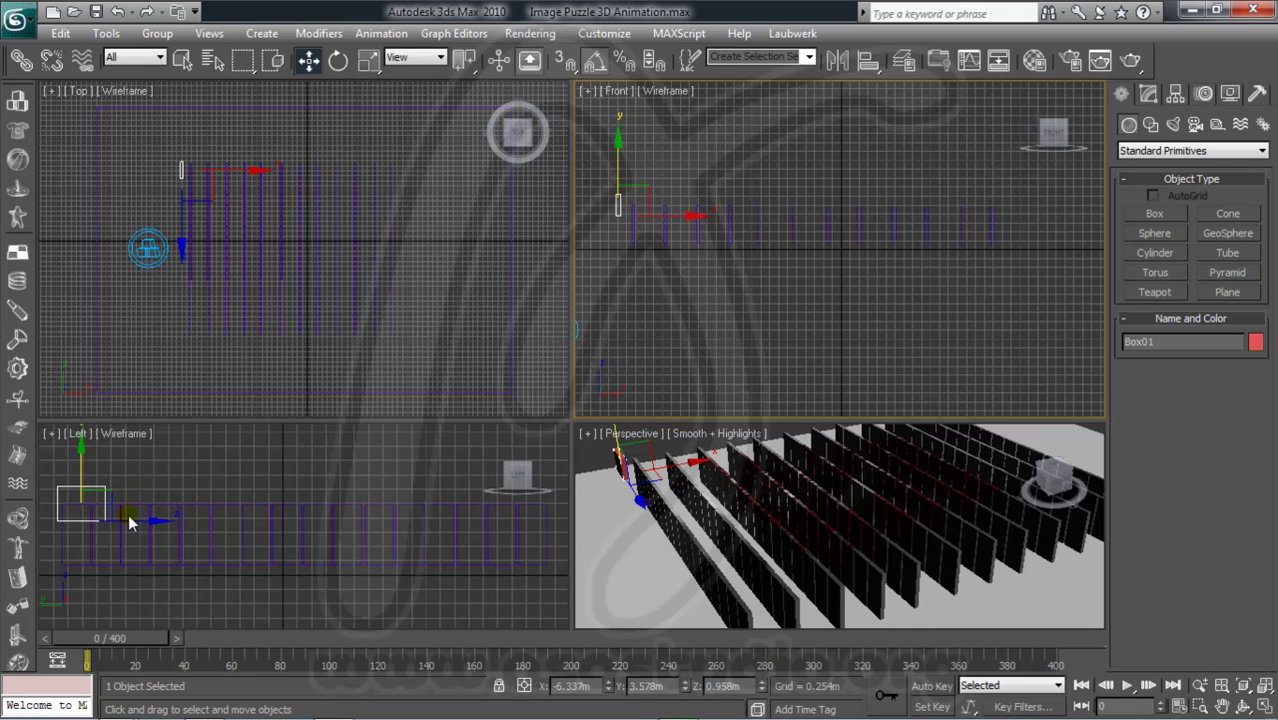
{"action": "left_click", "coordinate": [368, 60]}
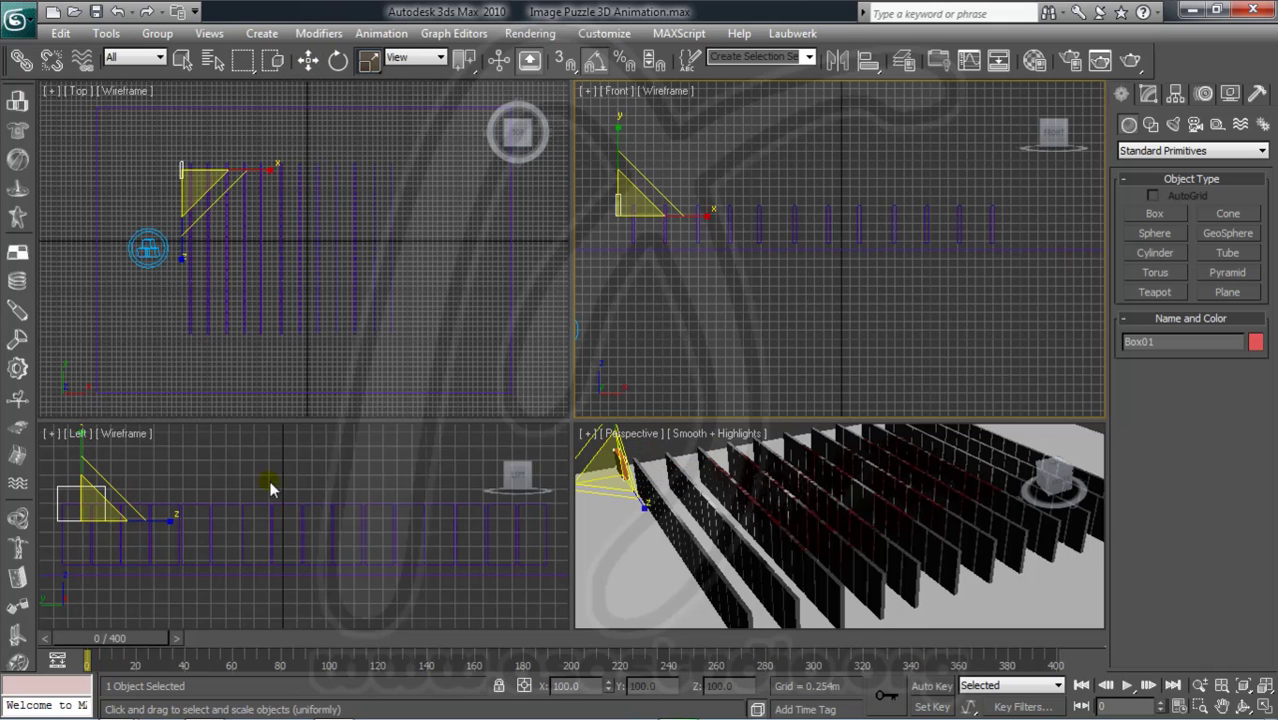
{"action": "left_click_drag", "start_coordinate": [171, 518], "coordinate": [112, 521]}
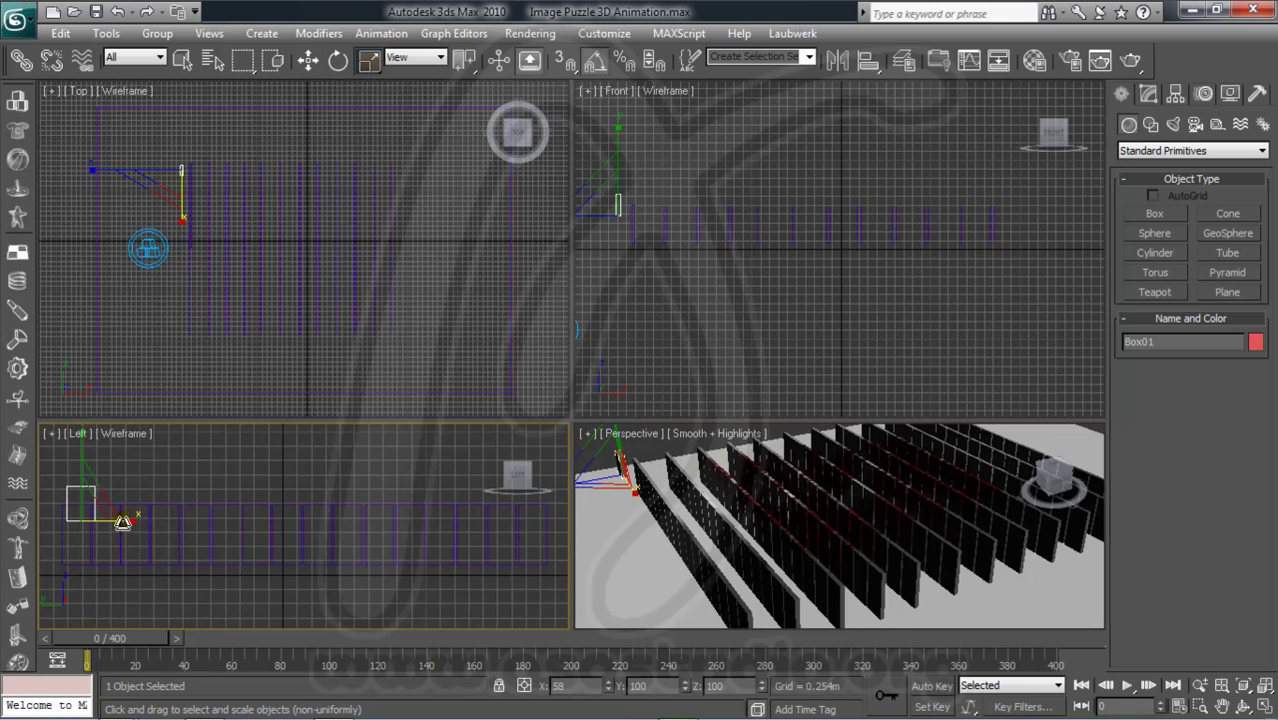
{"action": "left_click", "coordinate": [307, 60]}
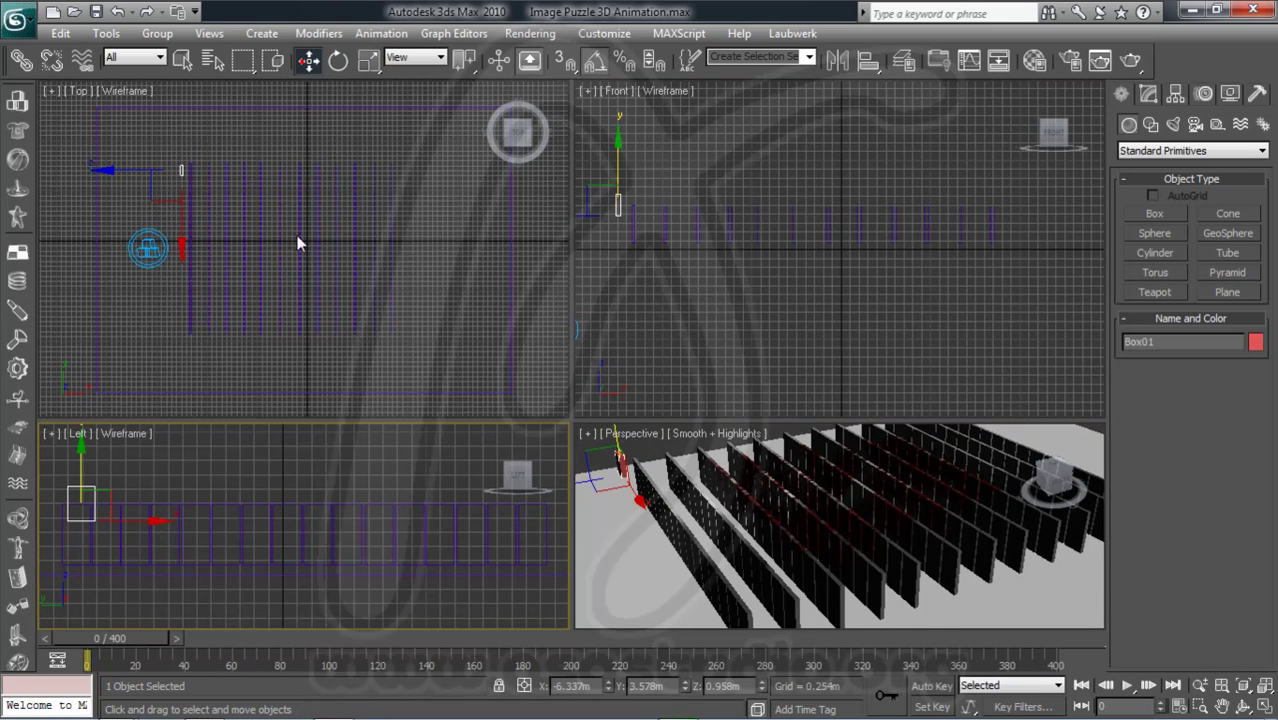
{"action": "left_click_drag", "start_coordinate": [157, 519], "coordinate": [152, 520]}
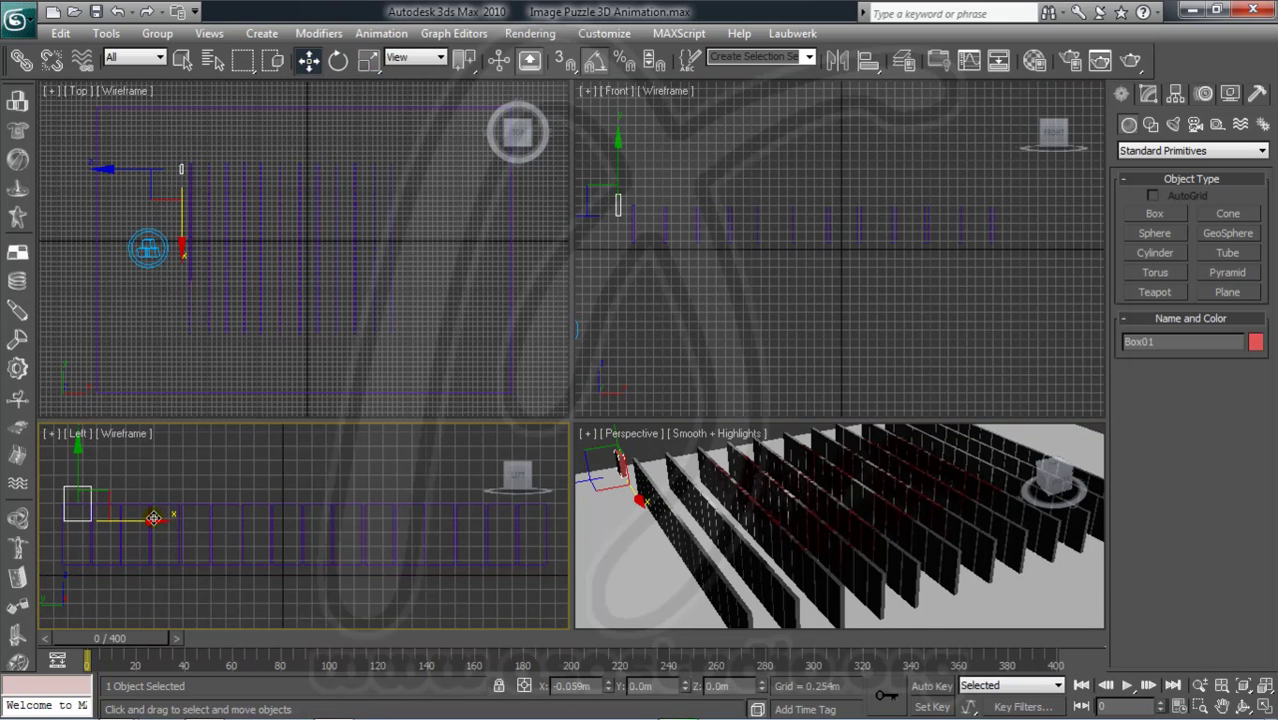
{"action": "left_click", "coordinate": [369, 60]}
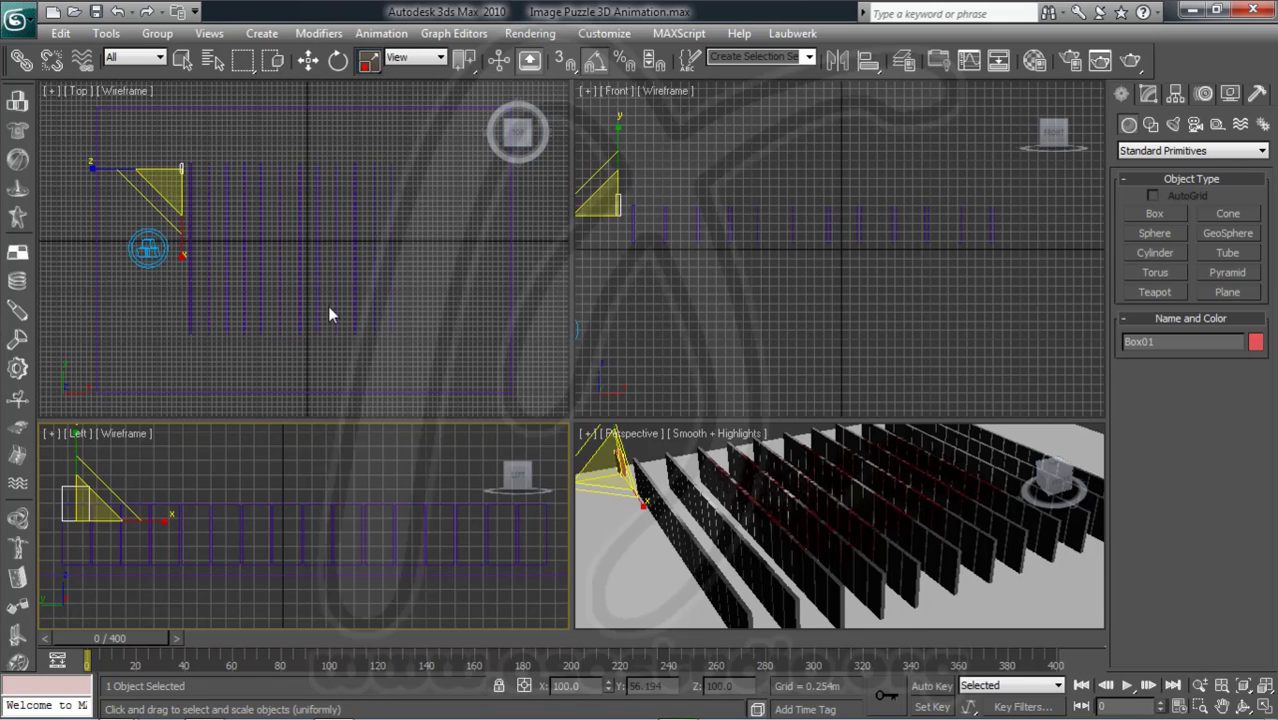
{"action": "left_click_drag", "start_coordinate": [163, 521], "coordinate": [152, 521]}
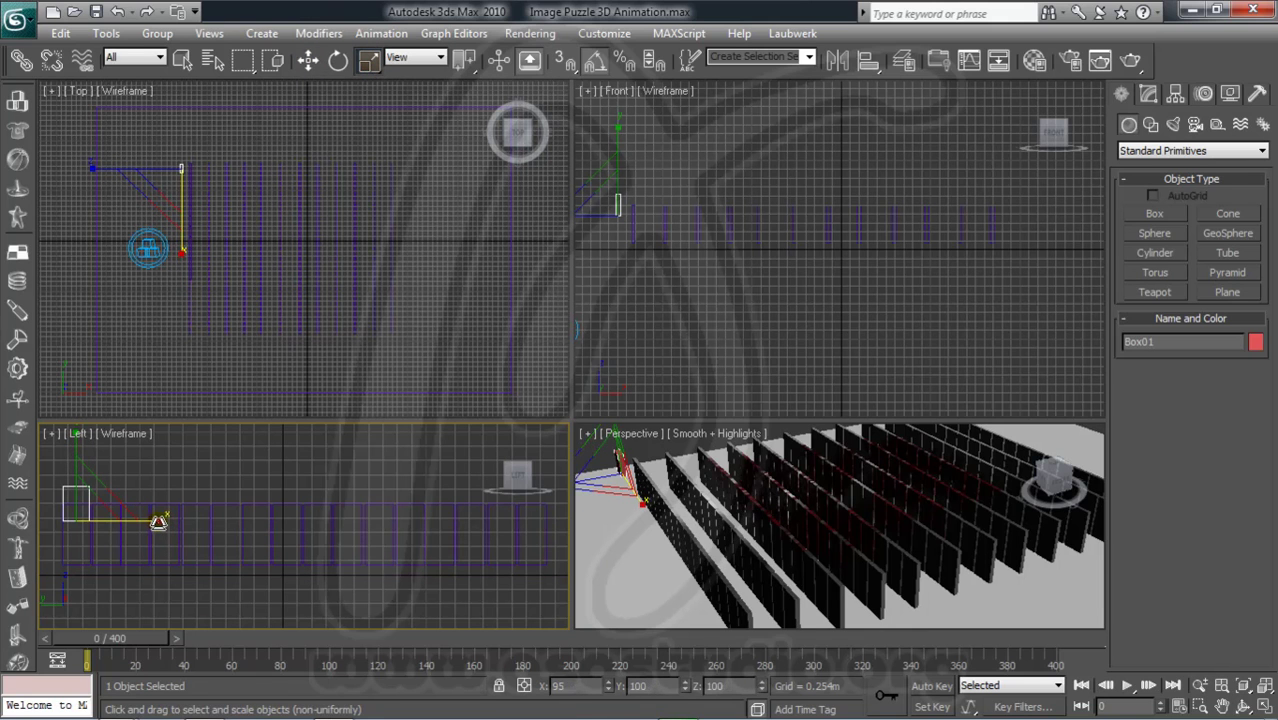
Shift-drag Box01 along the row to clone an instance, Box02.
{"action": "left_click", "coordinate": [306, 60]}
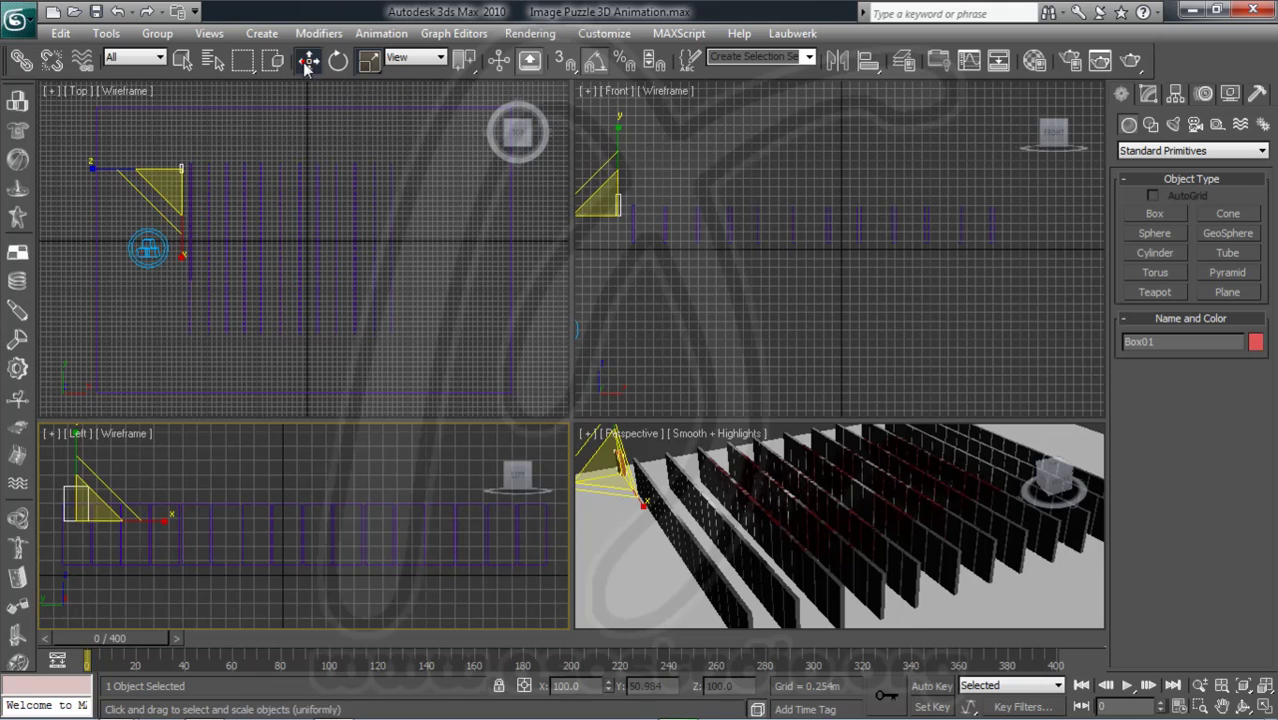
{"action": "left_click", "coordinate": [152, 518]}
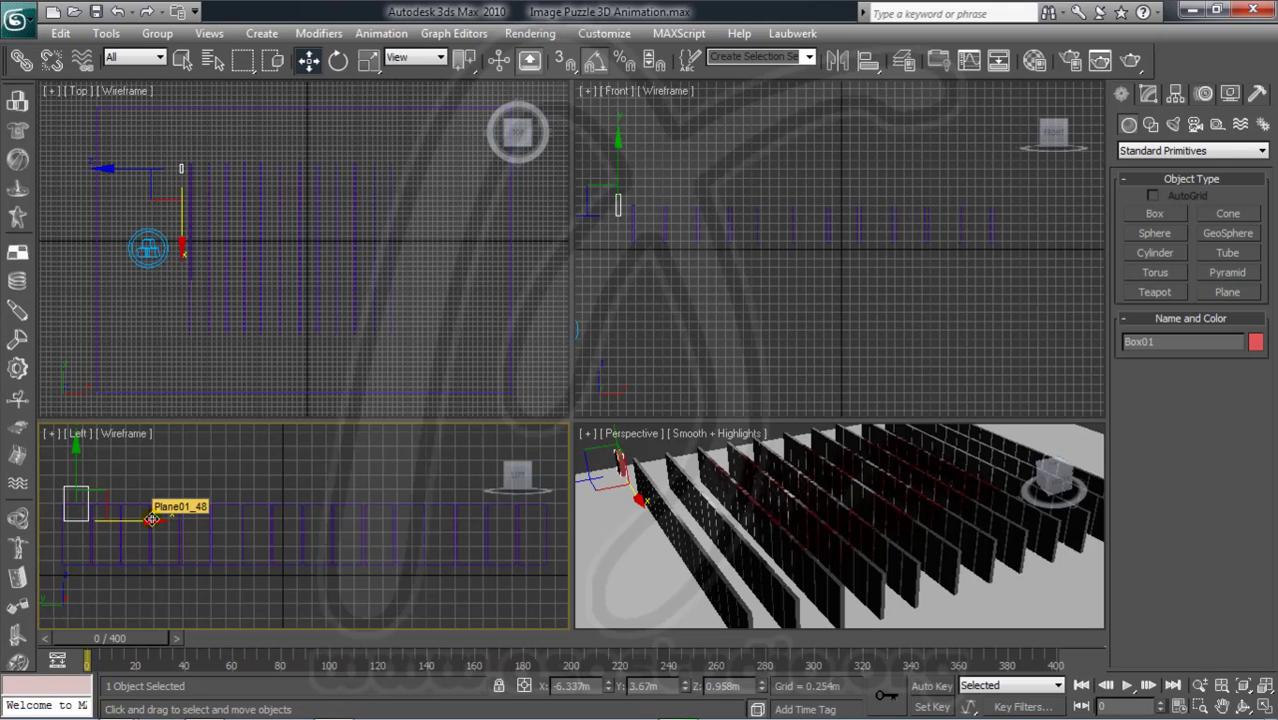
{"action": "left_click_drag", "start_coordinate": [152, 518], "coordinate": [181, 518], "text": "shift"}
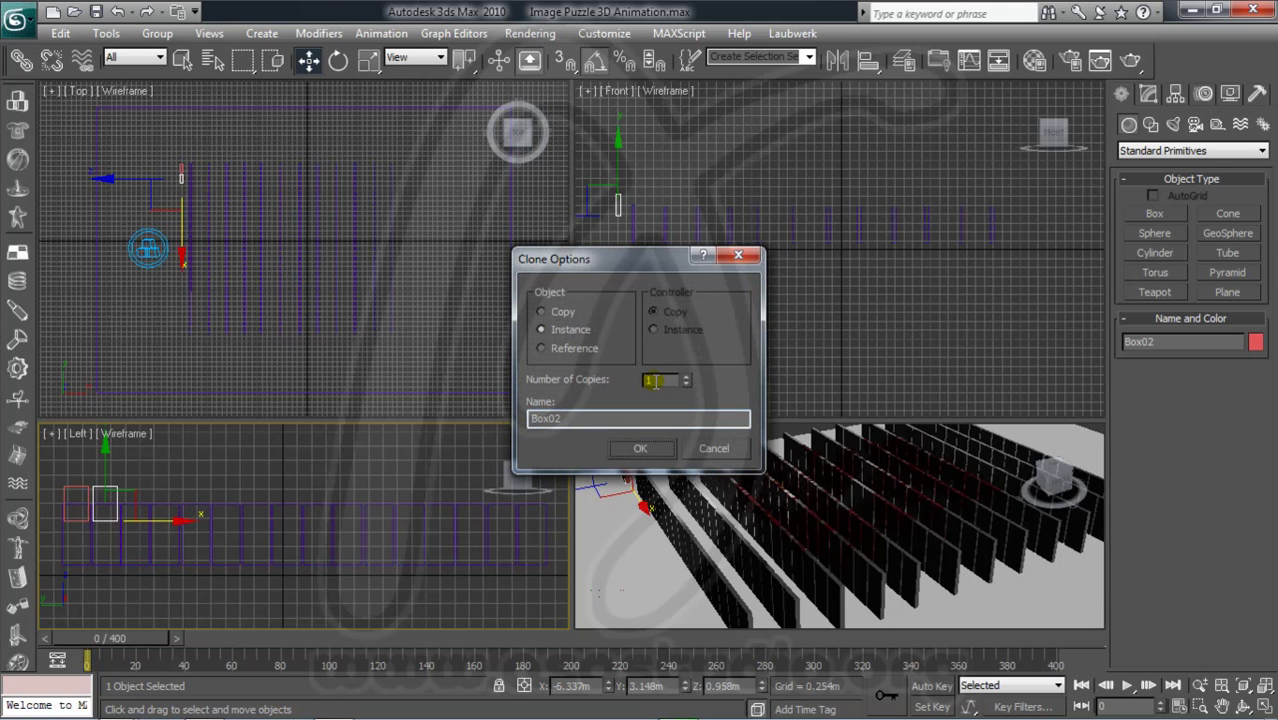
Make 15 instanced copies of the box along the first row, ending at Box16.
{"action": "double_click", "coordinate": [661, 379]}
{"action": "type", "text": "15"}
{"action": "left_click", "coordinate": [642, 449]}
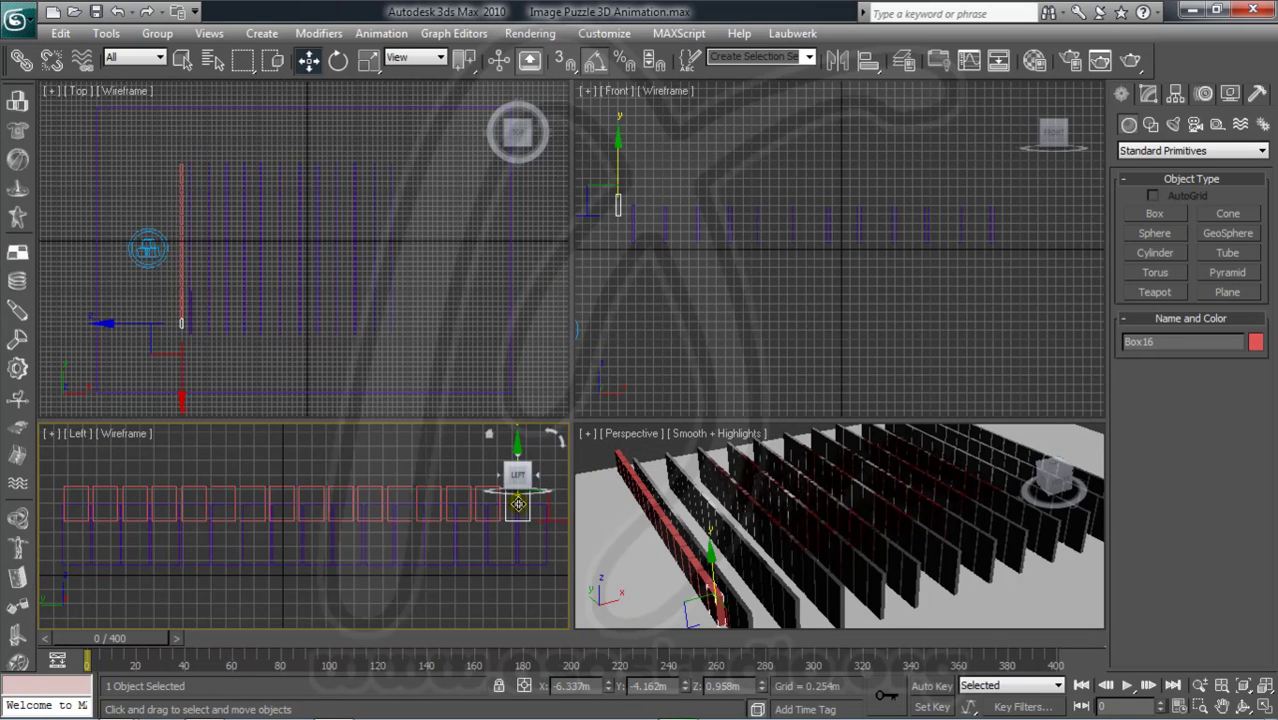
Nudge the last box and Box14 through Box11 slightly along the row.
{"action": "left_click_drag", "start_coordinate": [558, 521], "coordinate": [577, 522]}
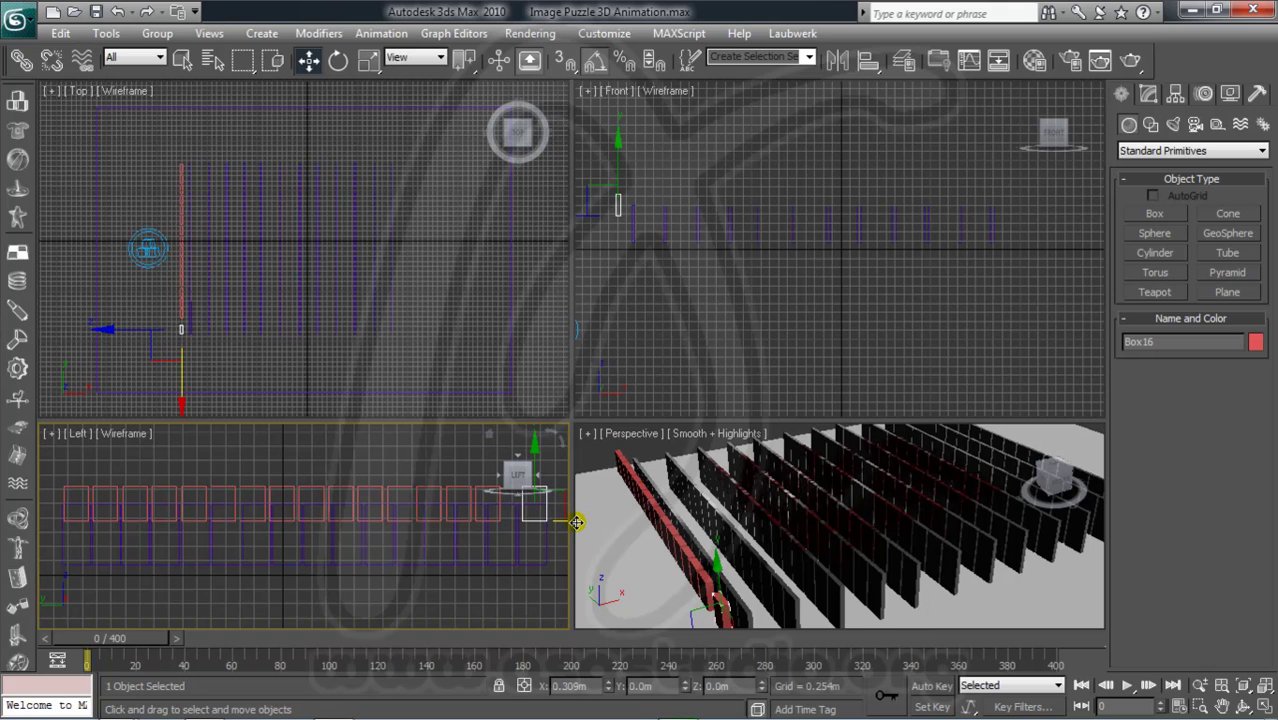
{"action": "left_click", "coordinate": [496, 506]}
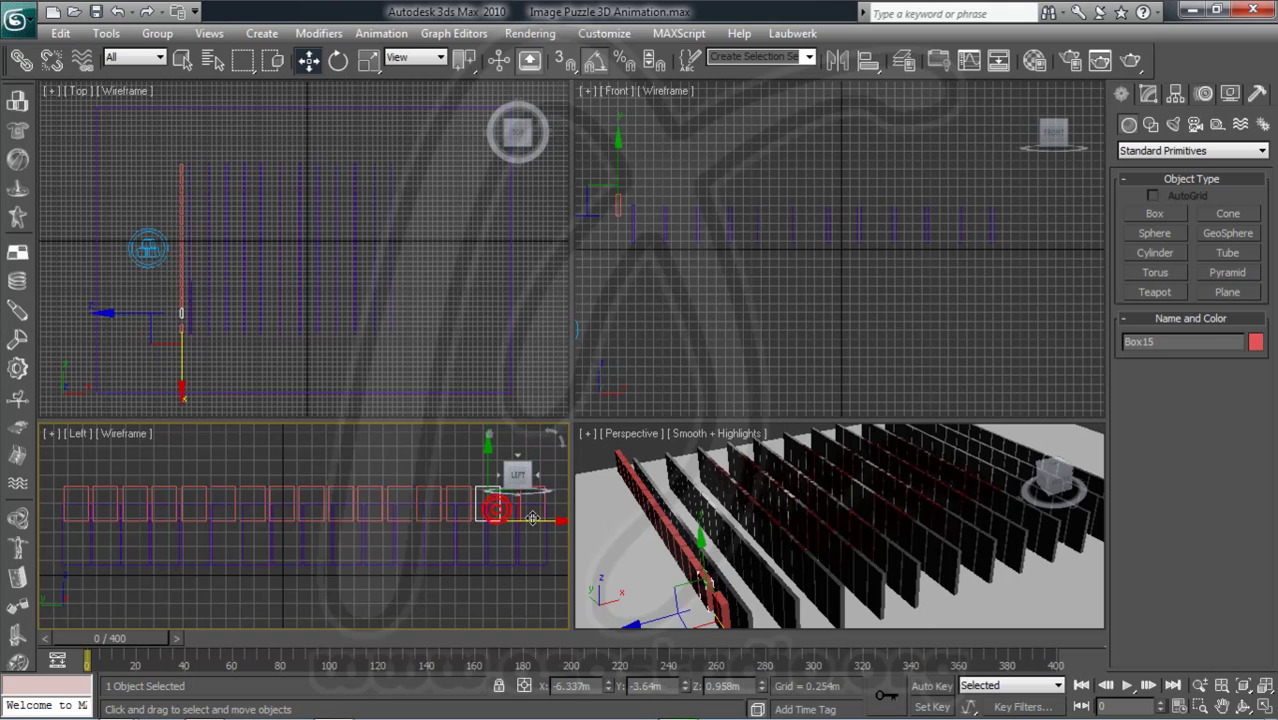
{"action": "left_click", "coordinate": [470, 516]}
{"action": "left_click_drag", "start_coordinate": [527, 521], "coordinate": [541, 521]}
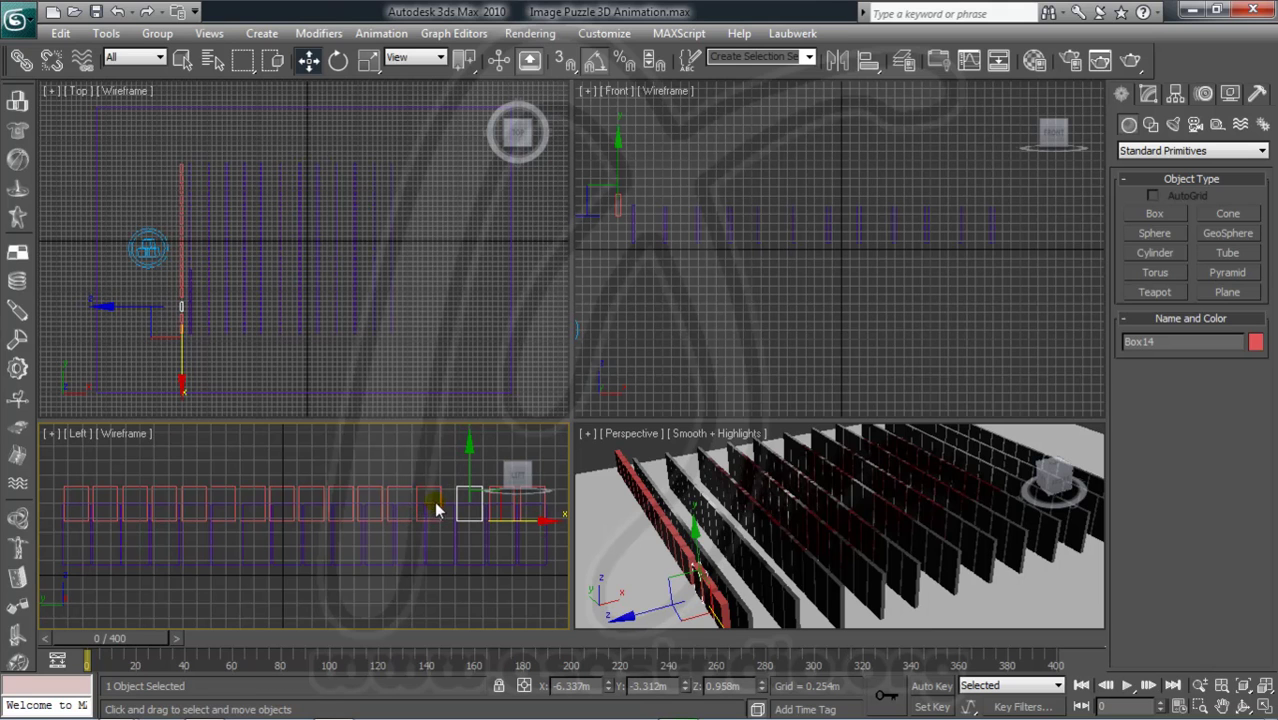
{"action": "left_click", "coordinate": [432, 506]}
{"action": "left_click_drag", "start_coordinate": [502, 521], "coordinate": [514, 516]}
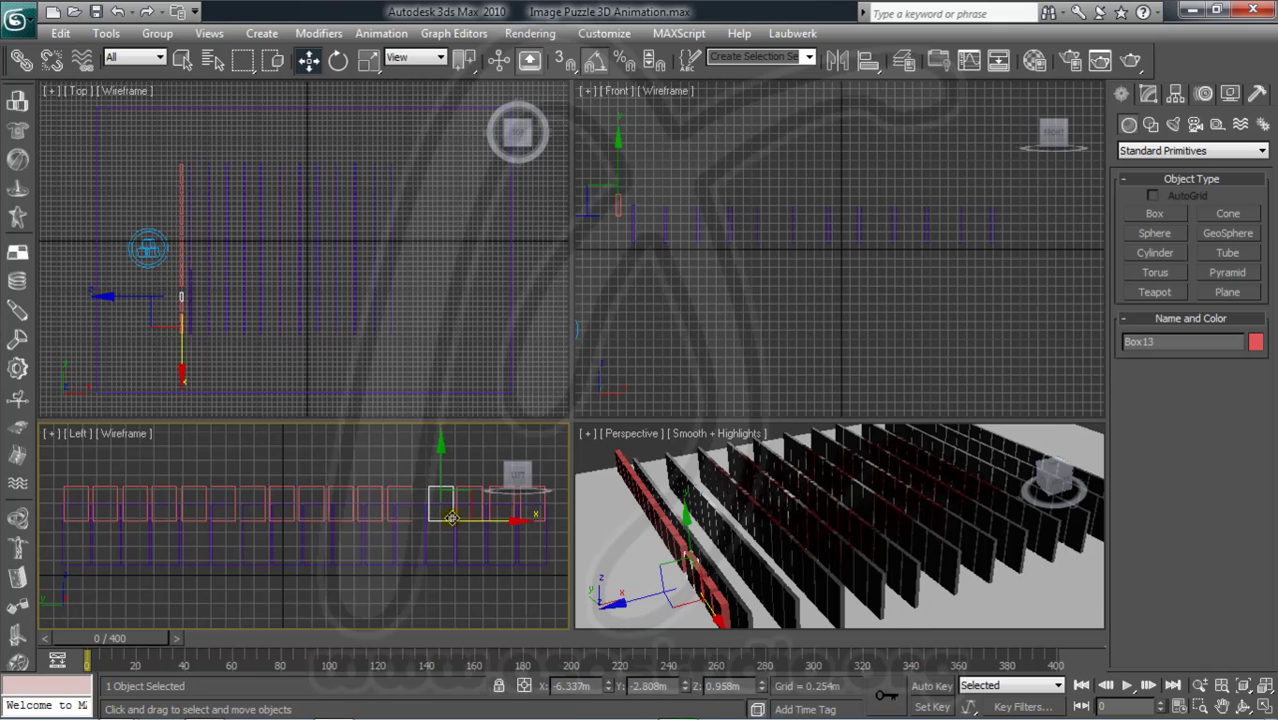
{"action": "left_click", "coordinate": [393, 488]}
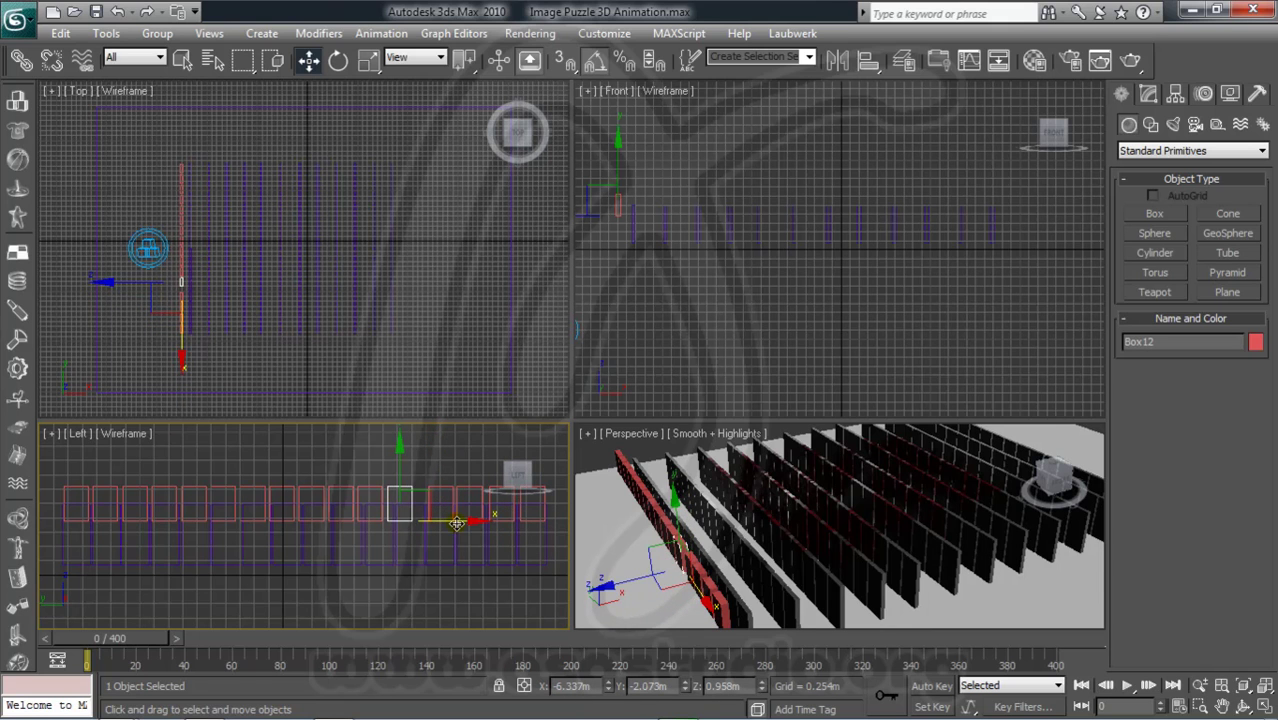
{"action": "left_click_drag", "start_coordinate": [457, 521], "coordinate": [468, 520]}
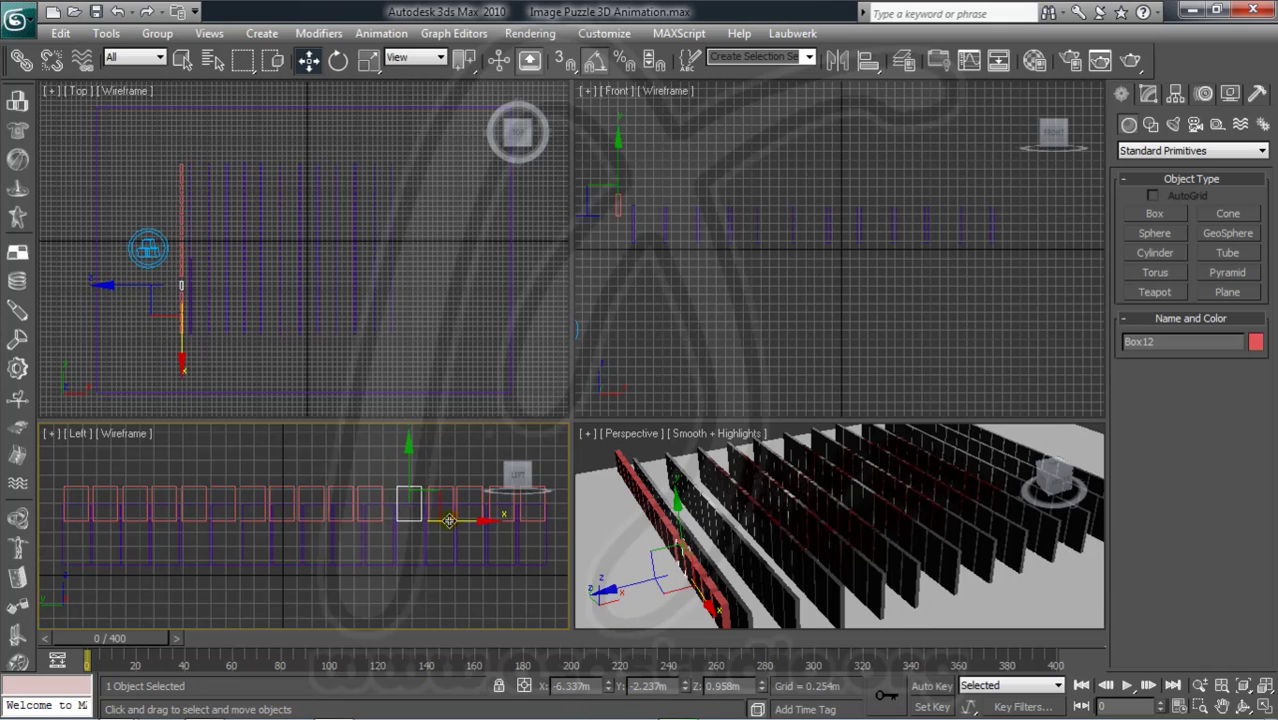
{"action": "left_click", "coordinate": [377, 487]}
{"action": "left_click_drag", "start_coordinate": [447, 520], "coordinate": [386, 523]}
Nudge Box08, Box06, Box05 and Box04 along the row, Box04's Y reaching about 2.066m.
{"action": "left_click", "coordinate": [353, 495]}
{"action": "left_click", "coordinate": [308, 499]}
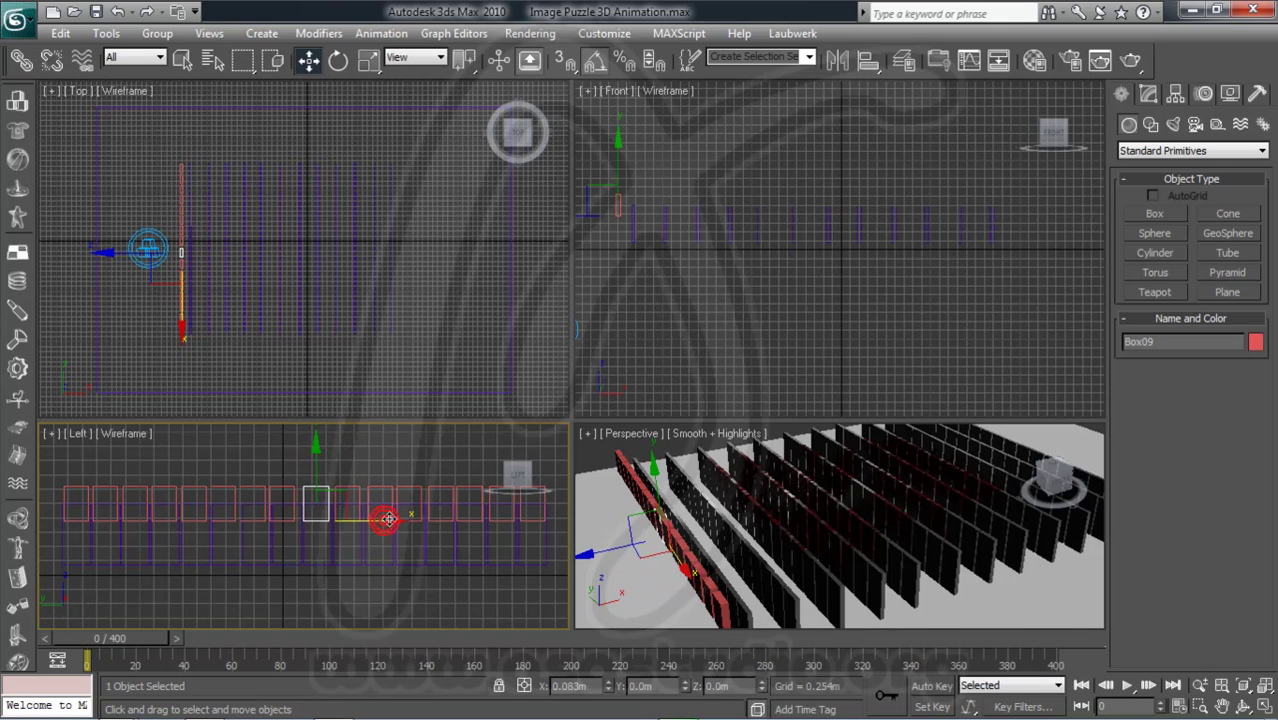
{"action": "left_click", "coordinate": [288, 492]}
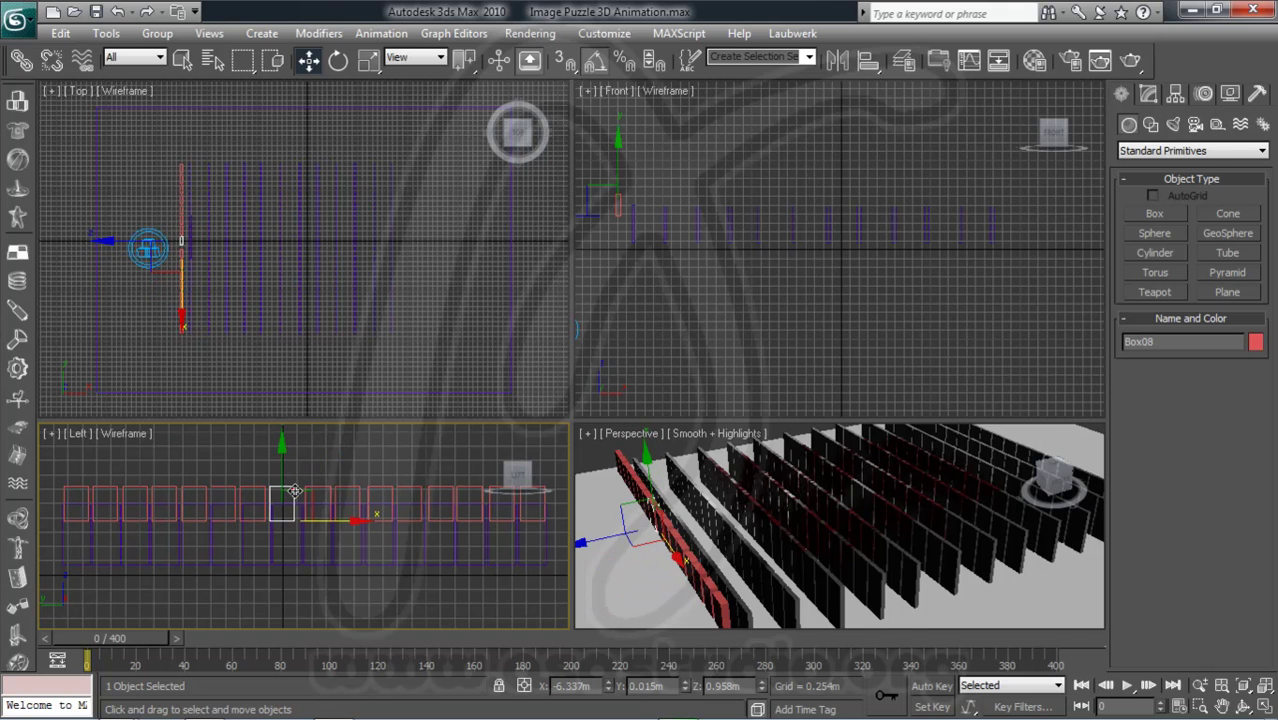
{"action": "left_click_drag", "start_coordinate": [355, 521], "coordinate": [360, 521]}
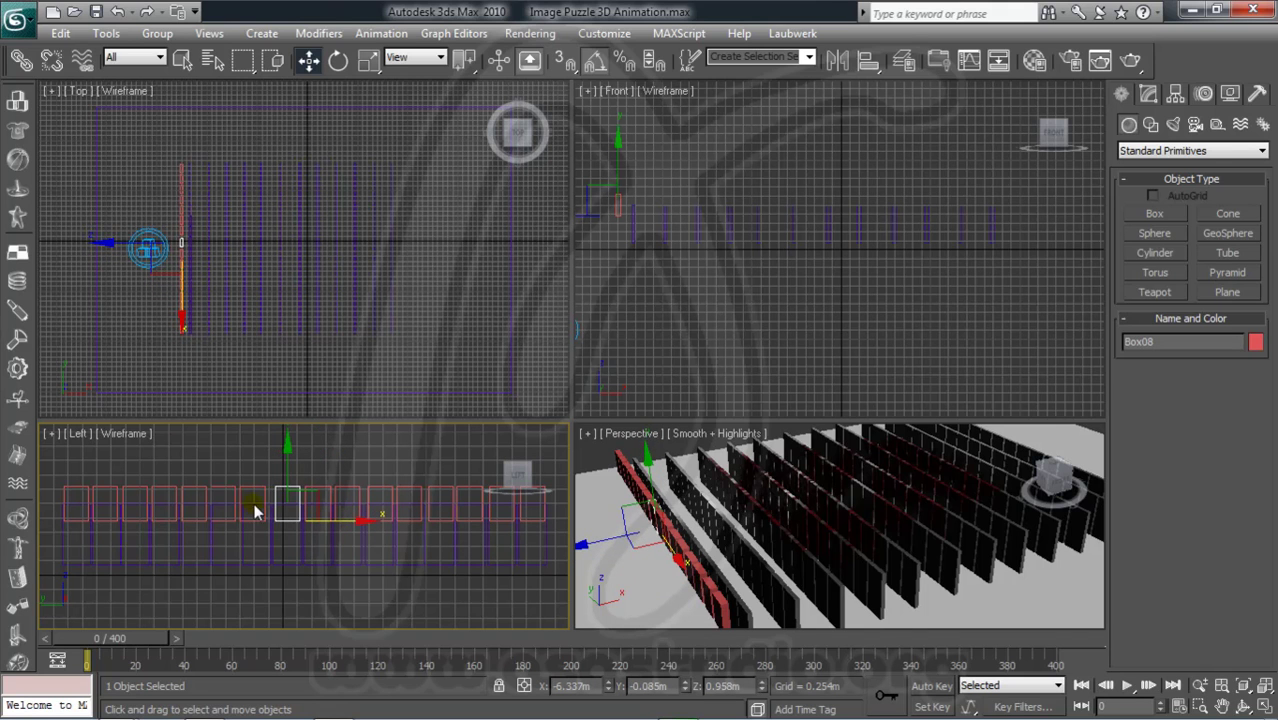
{"action": "left_click", "coordinate": [256, 487]}
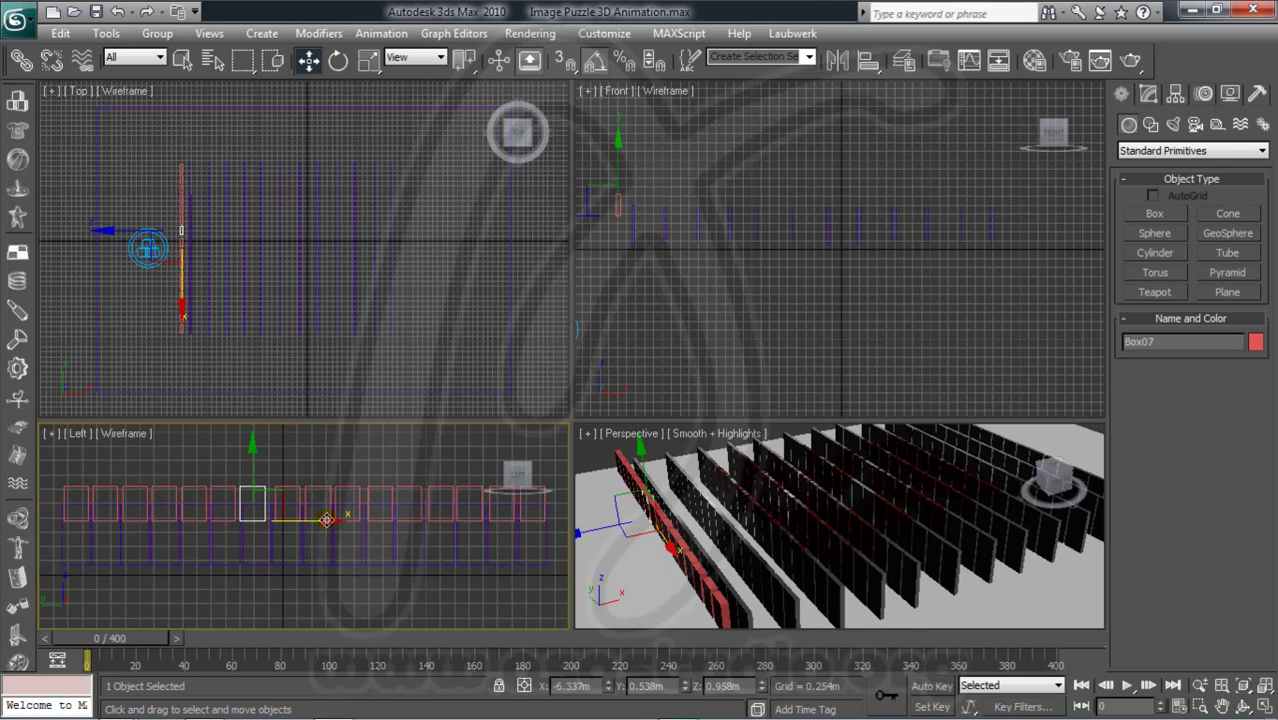
{"action": "left_click", "coordinate": [229, 490]}
{"action": "left_click_drag", "start_coordinate": [286, 516], "coordinate": [304, 518]}
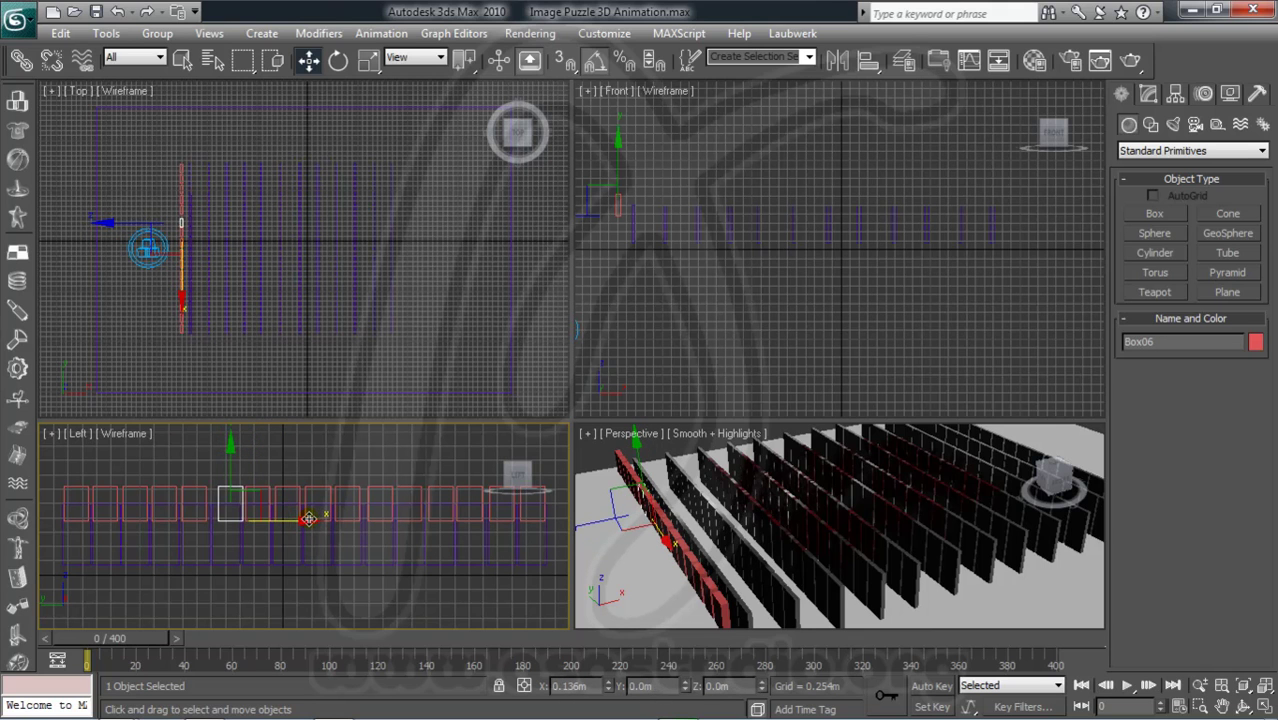
{"action": "left_click", "coordinate": [197, 488]}
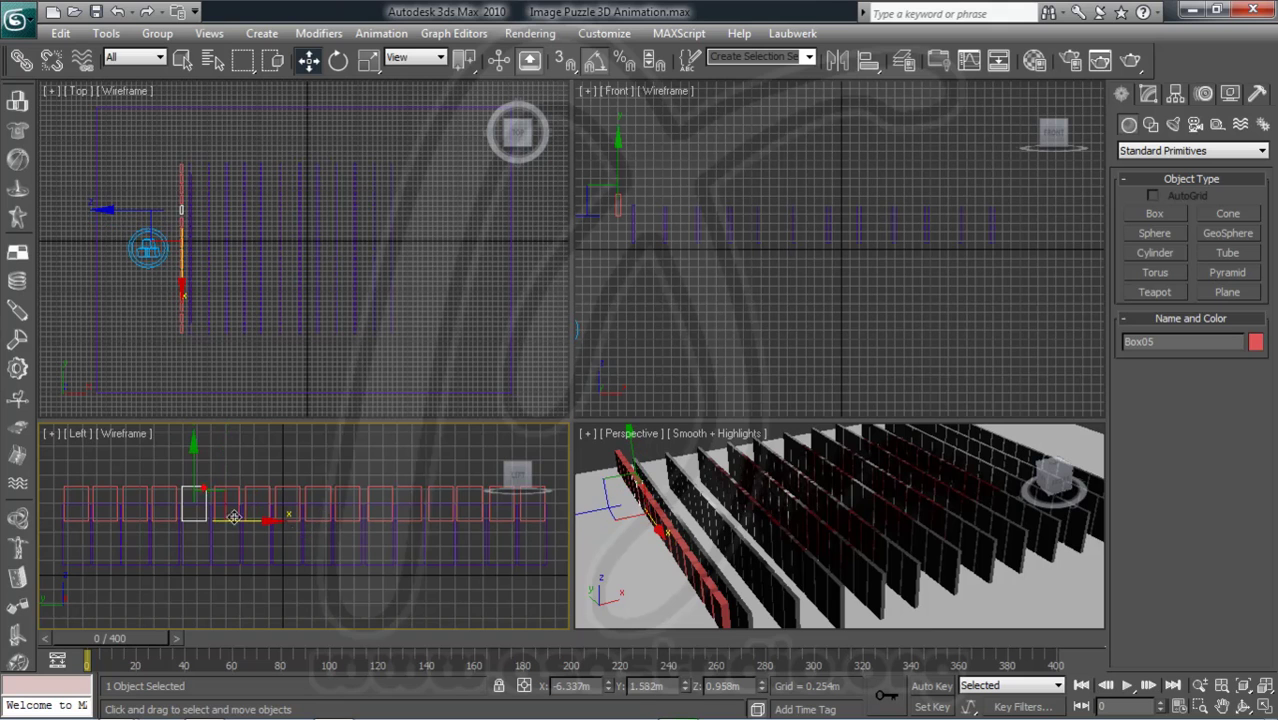
{"action": "left_click_drag", "start_coordinate": [274, 522], "coordinate": [276, 520]}
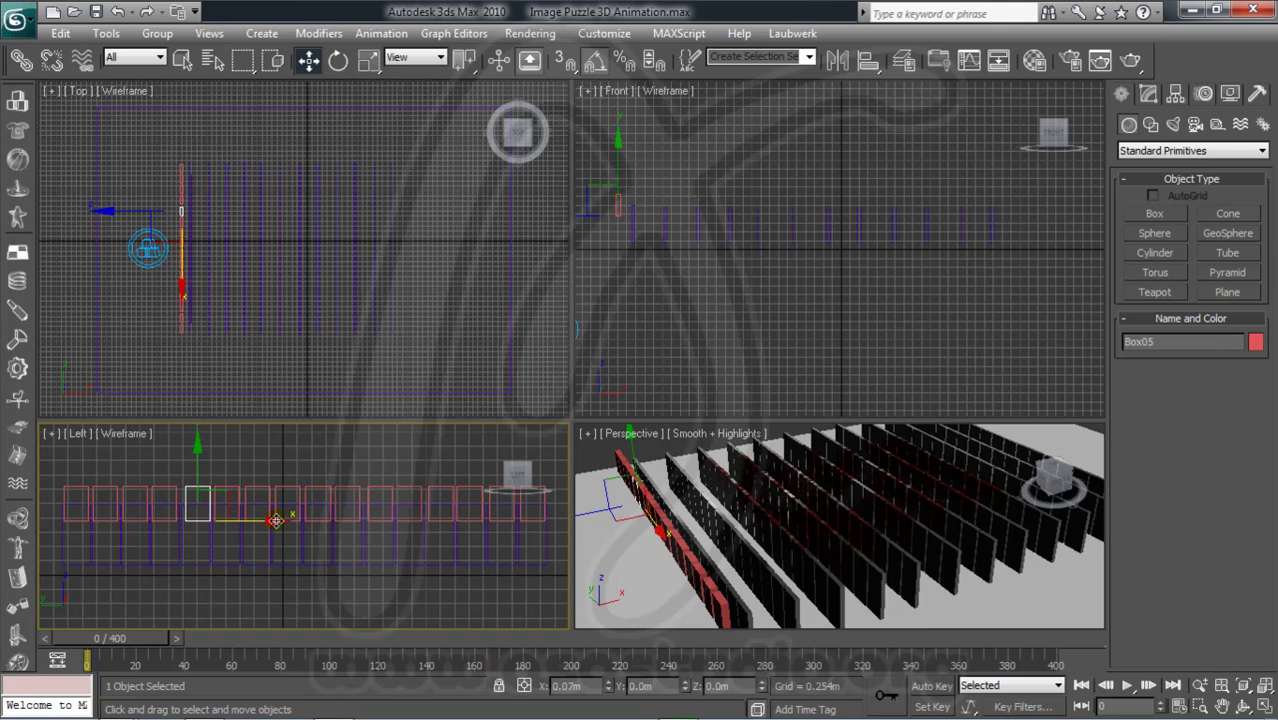
{"action": "left_click", "coordinate": [165, 488]}
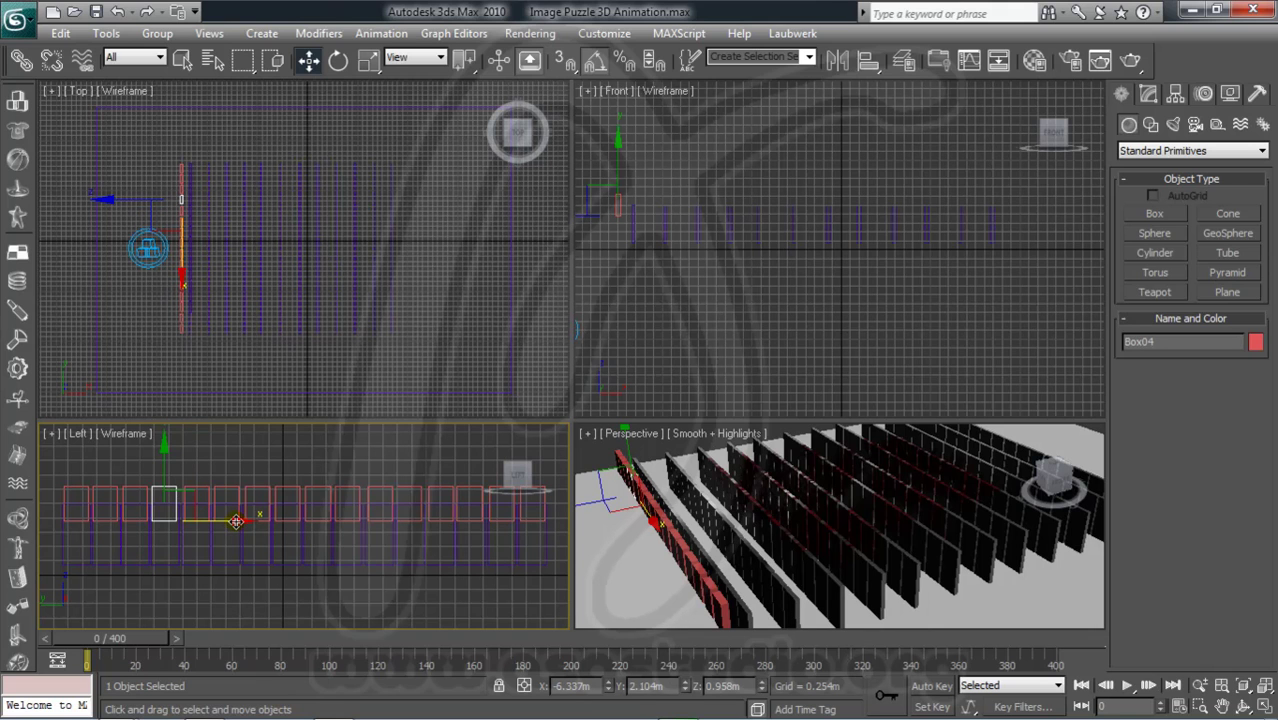
{"action": "left_click_drag", "start_coordinate": [236, 521], "coordinate": [239, 521]}
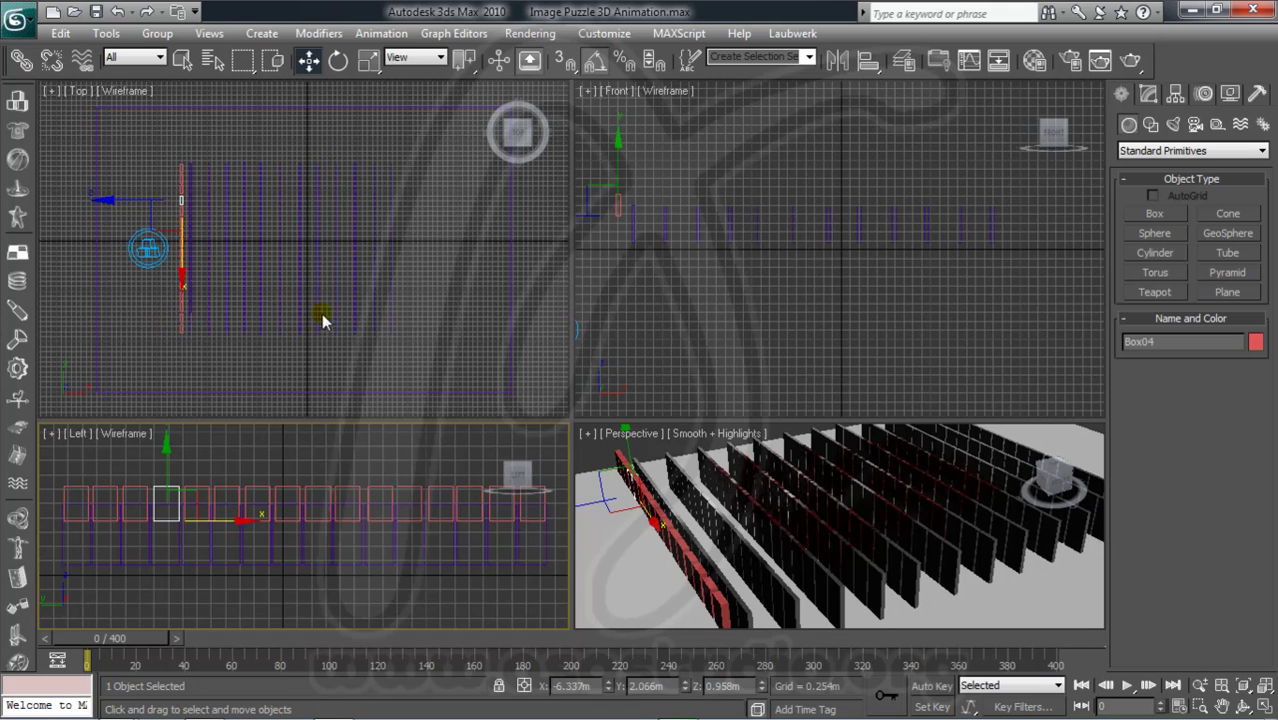
Select the whole column of 15 boxes in the Top view.
{"action": "right_click", "coordinate": [169, 349]}
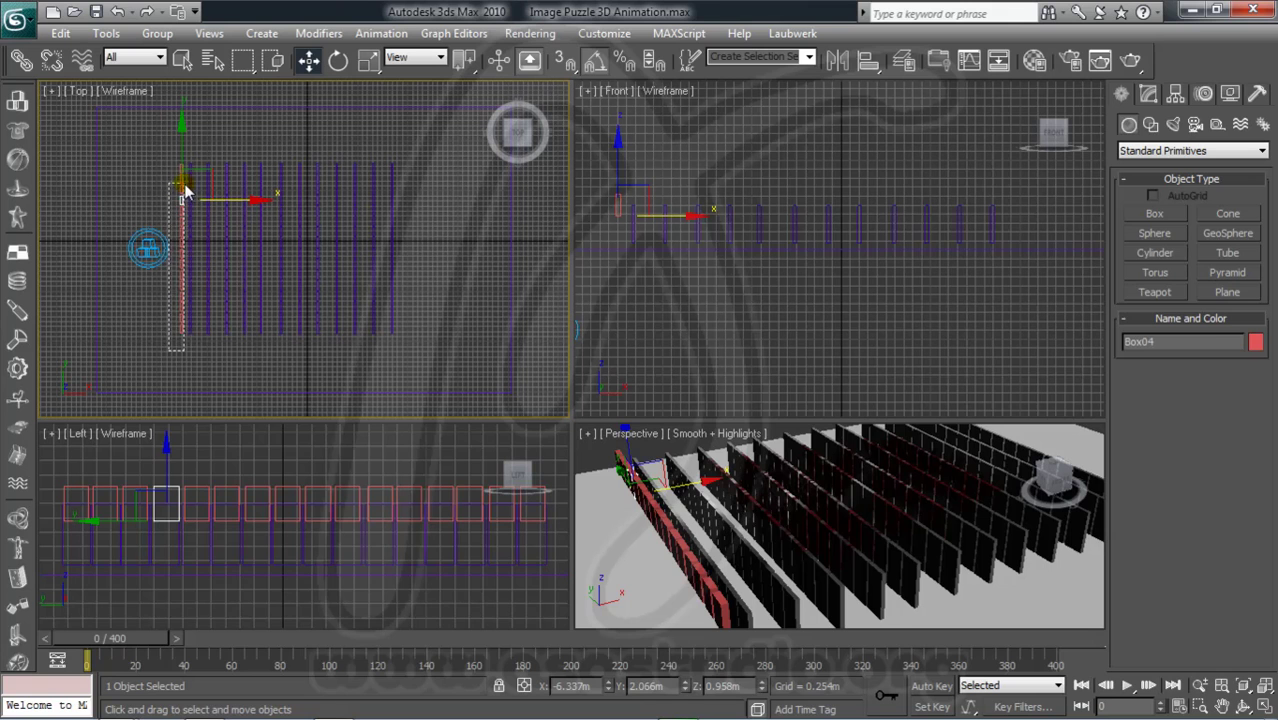
{"action": "left_click_drag", "start_coordinate": [172, 160], "coordinate": [186, 340]}
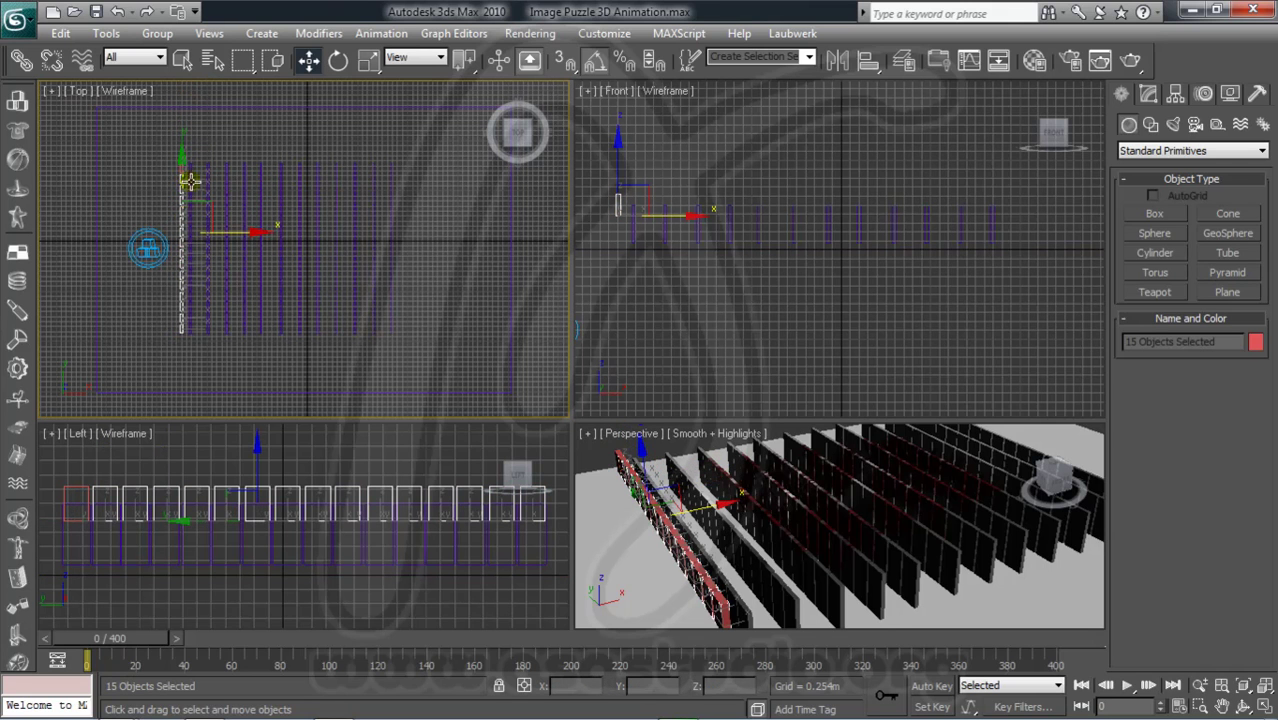
{"action": "left_click_drag", "start_coordinate": [189, 181], "coordinate": [181, 165]}
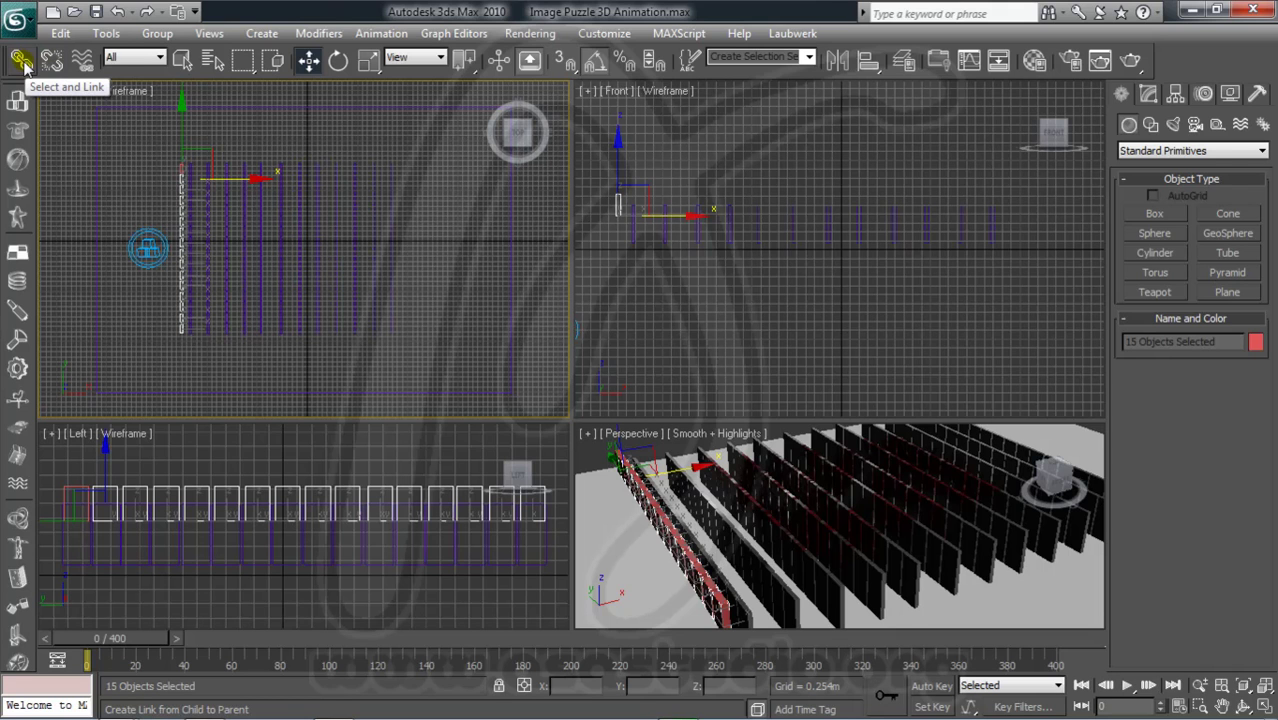
Link the selected boxes to the red box and shift the column slightly left along X.
{"action": "left_click", "coordinate": [22, 62]}
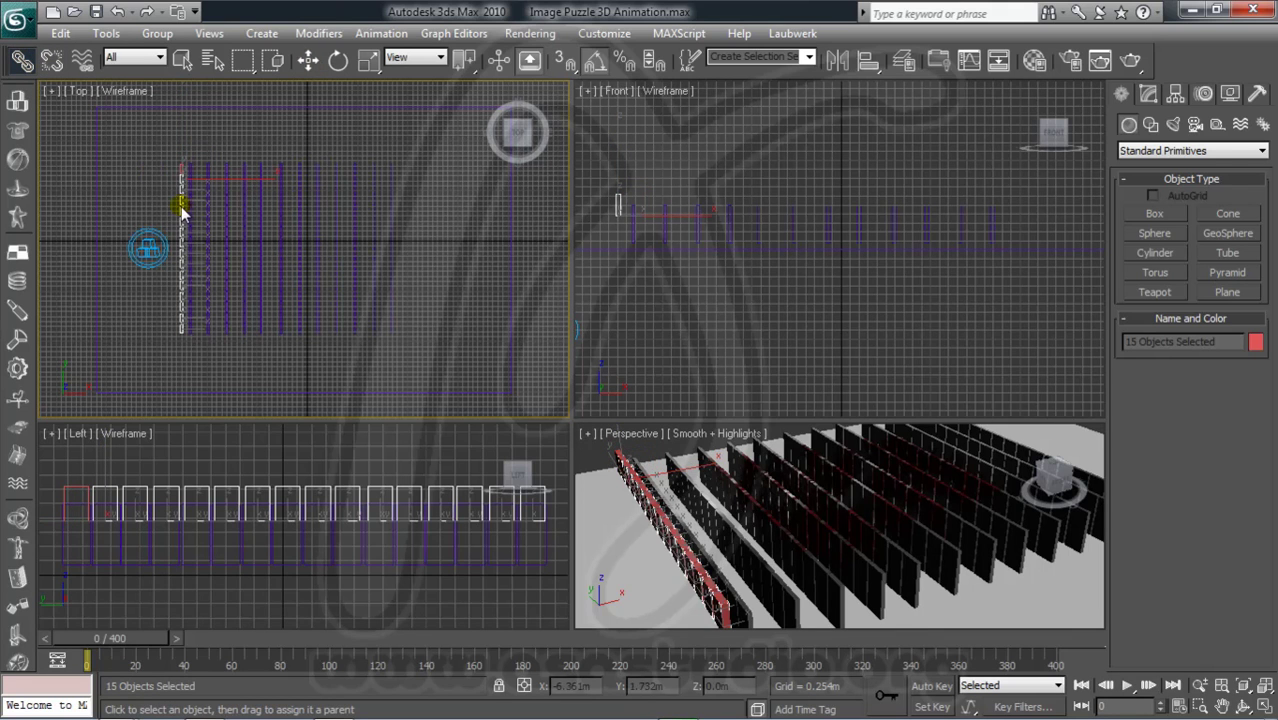
{"action": "left_click_drag", "start_coordinate": [181, 219], "coordinate": [182, 167]}
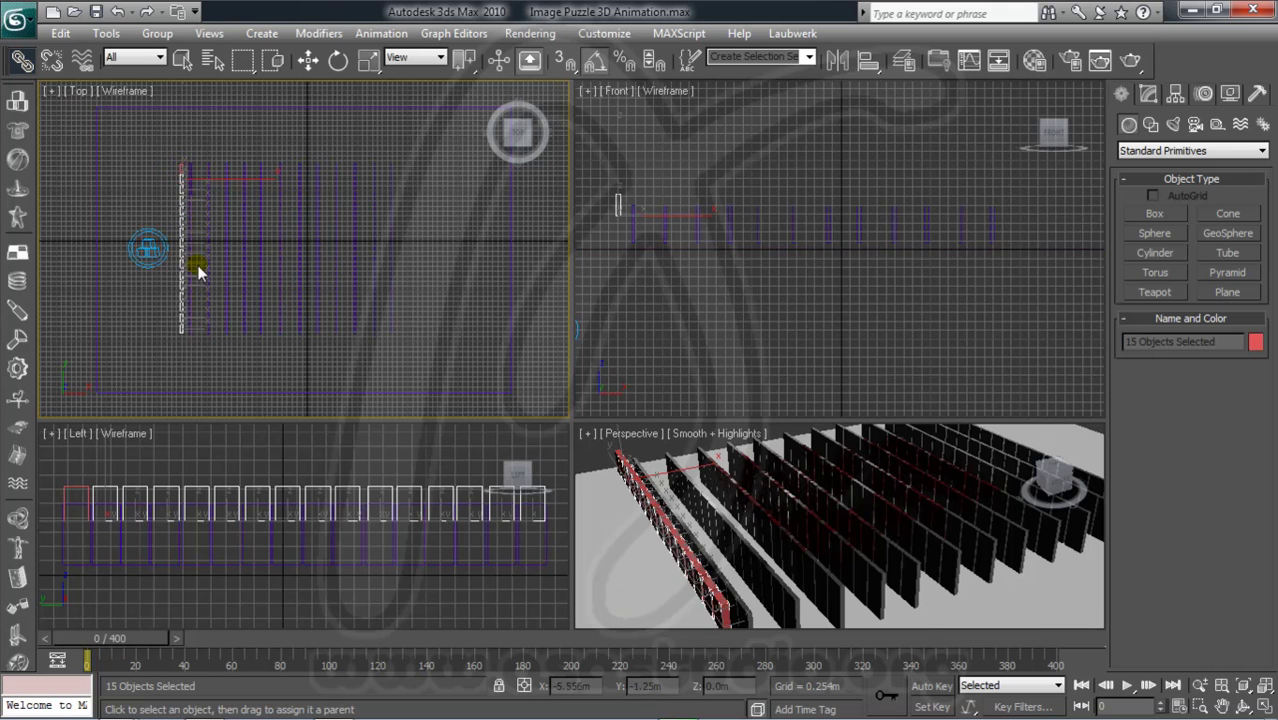
{"action": "left_click_drag", "start_coordinate": [212, 277], "coordinate": [185, 172]}
{"action": "left_click", "coordinate": [308, 60]}
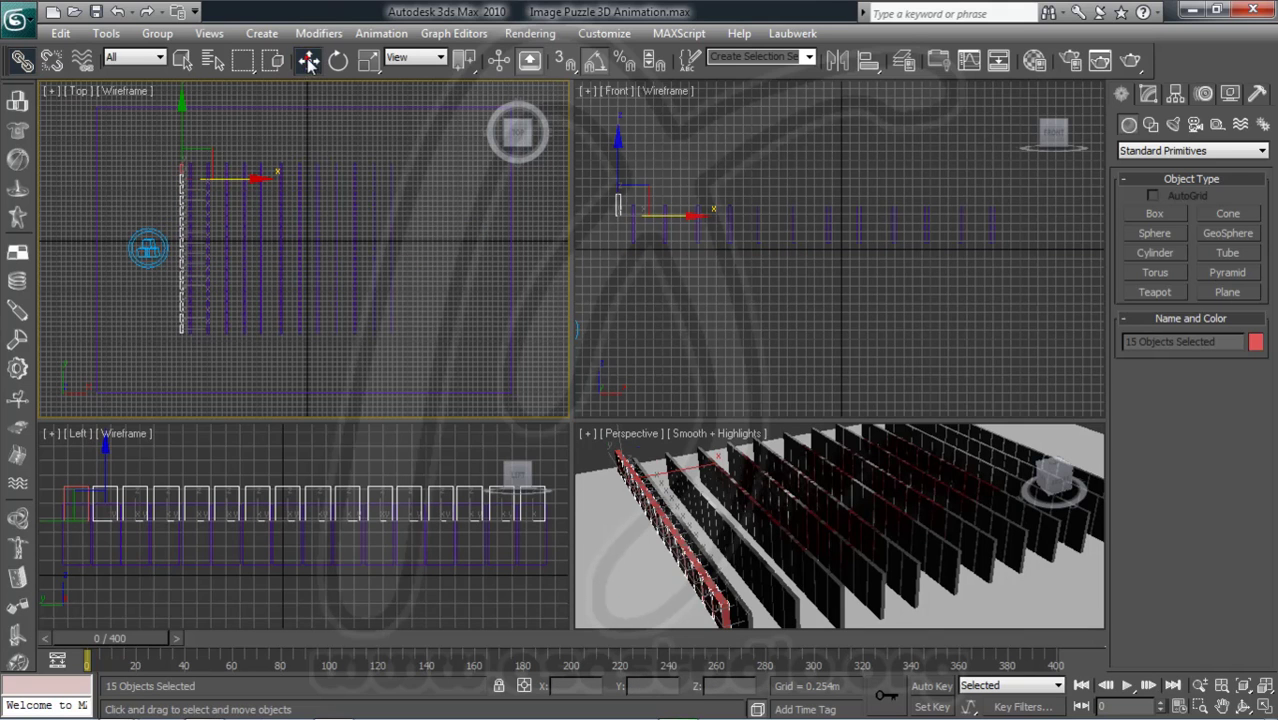
{"action": "left_click_drag", "start_coordinate": [262, 190], "coordinate": [250, 180]}
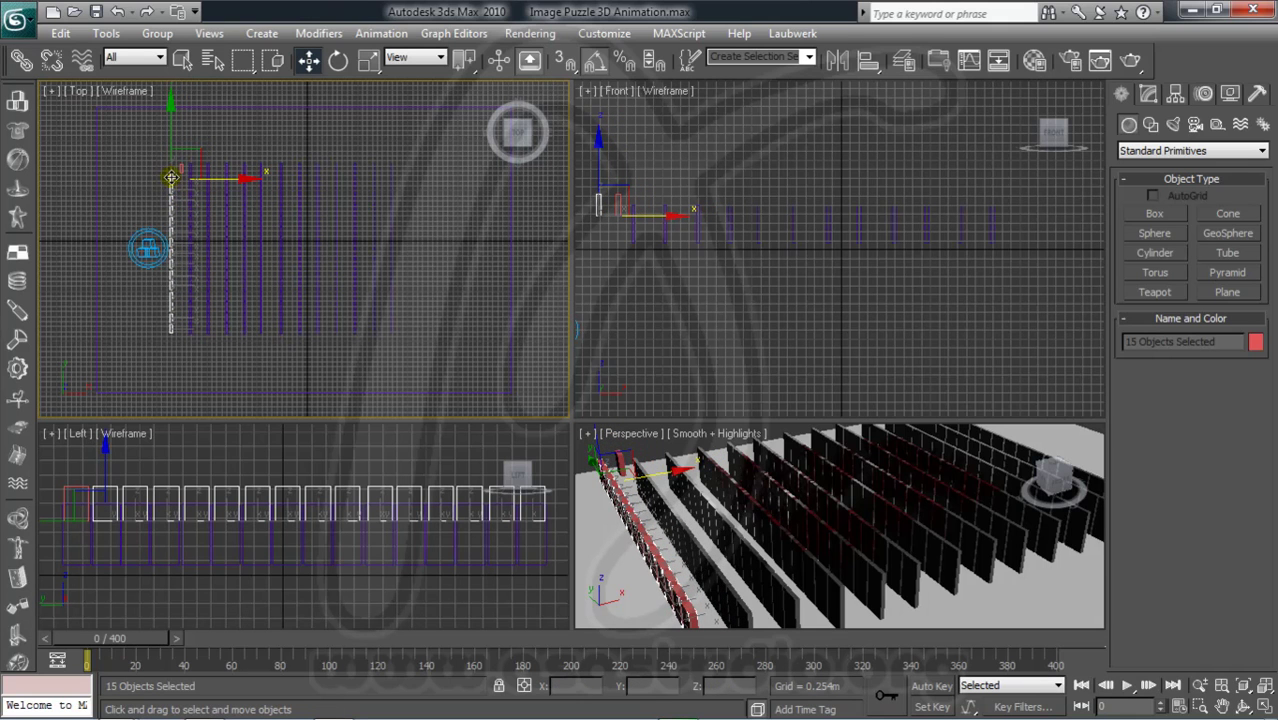
Stagger the first boxes, deselecting one at a time and shifting the rest alternately left and right on X.
{"action": "left_click", "coordinate": [171, 177], "text": "alt"}
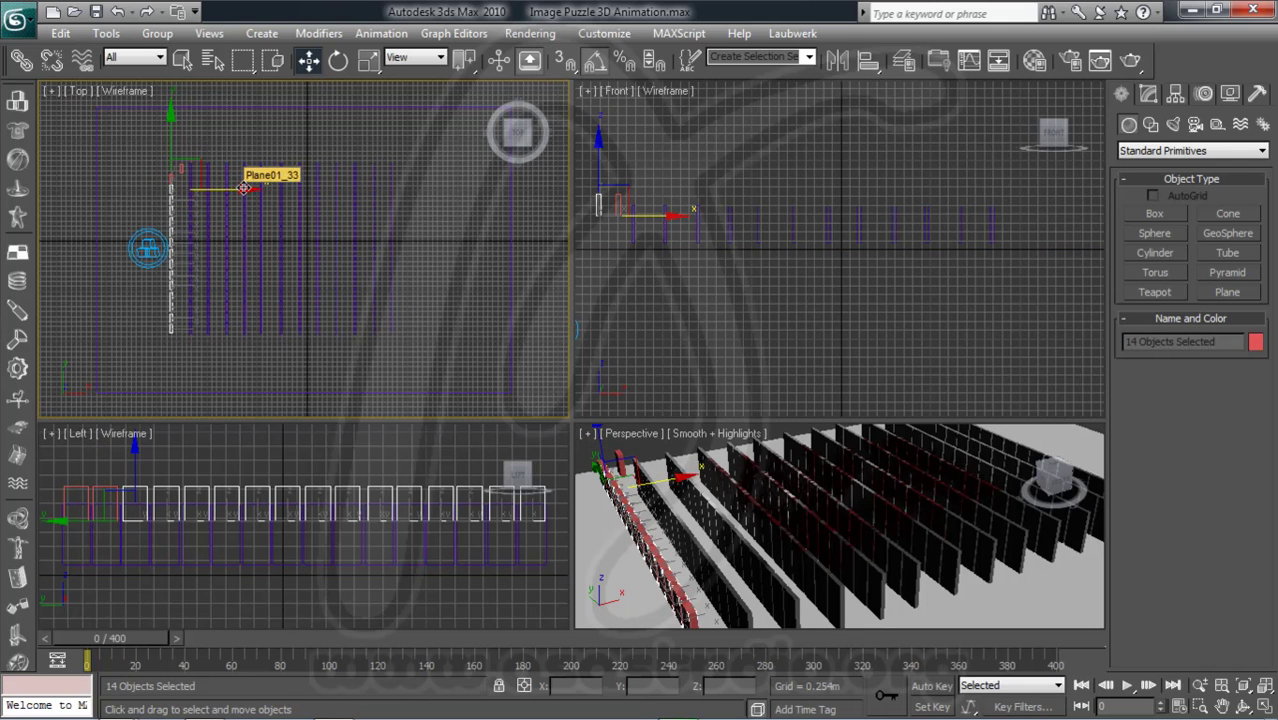
{"action": "left_click_drag", "start_coordinate": [243, 188], "coordinate": [233, 188]}
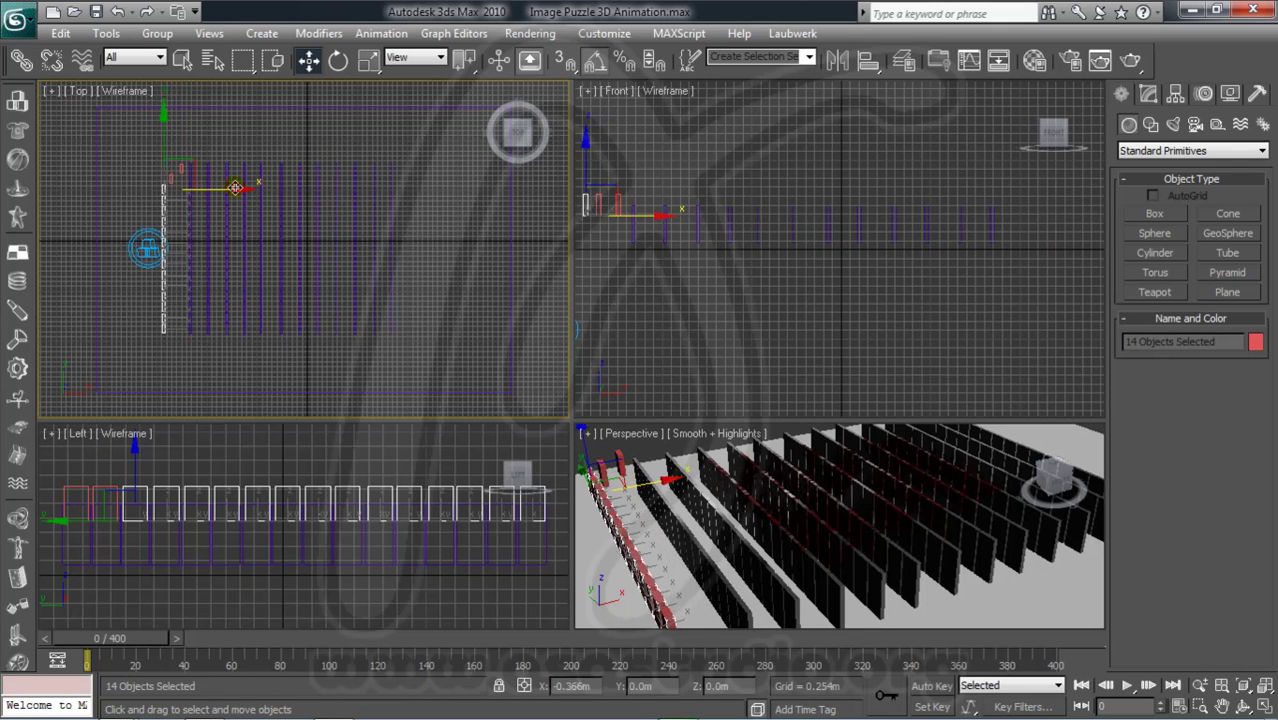
{"action": "left_click", "coordinate": [160, 188], "text": "alt"}
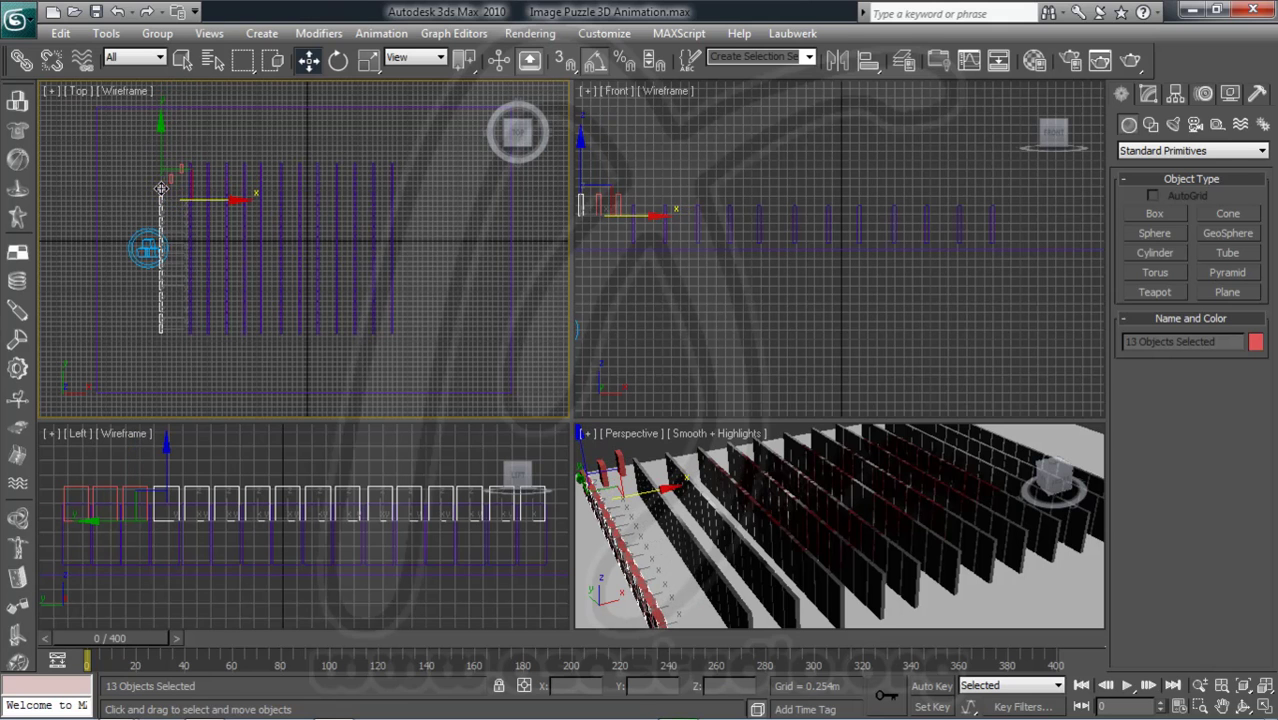
{"action": "left_click_drag", "start_coordinate": [229, 200], "coordinate": [245, 201]}
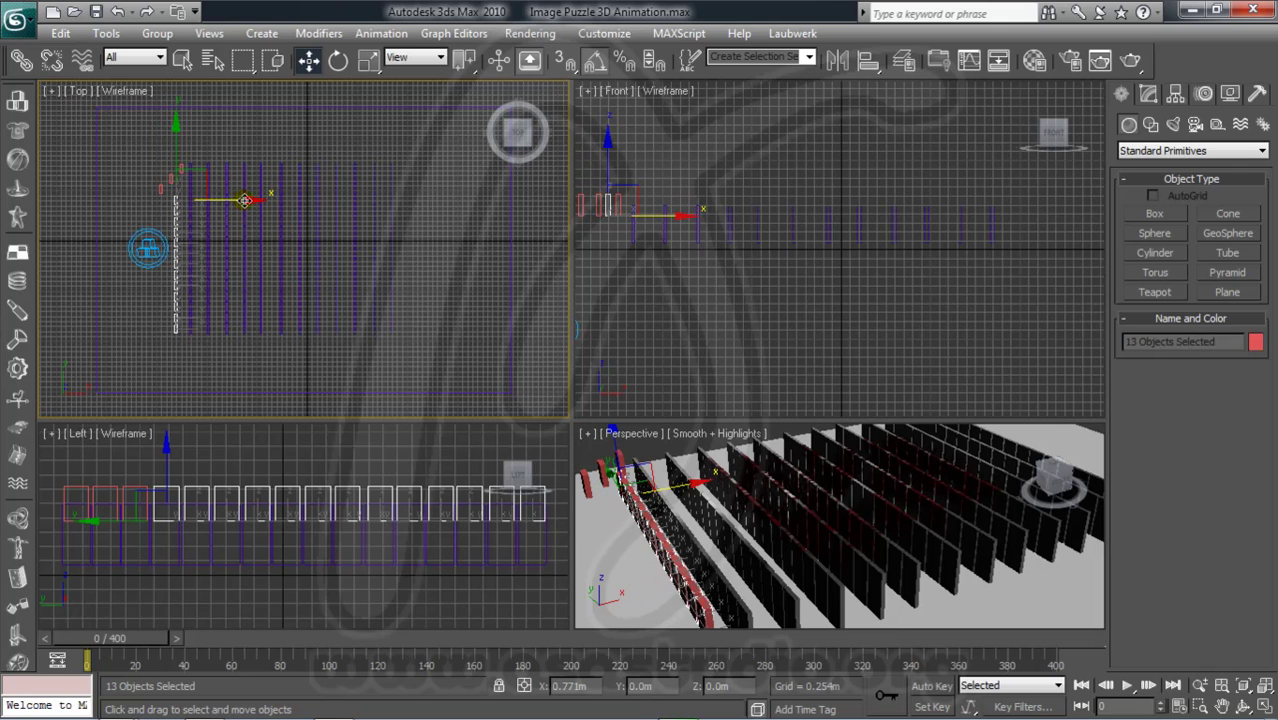
{"action": "left_click", "coordinate": [175, 199], "text": "alt"}
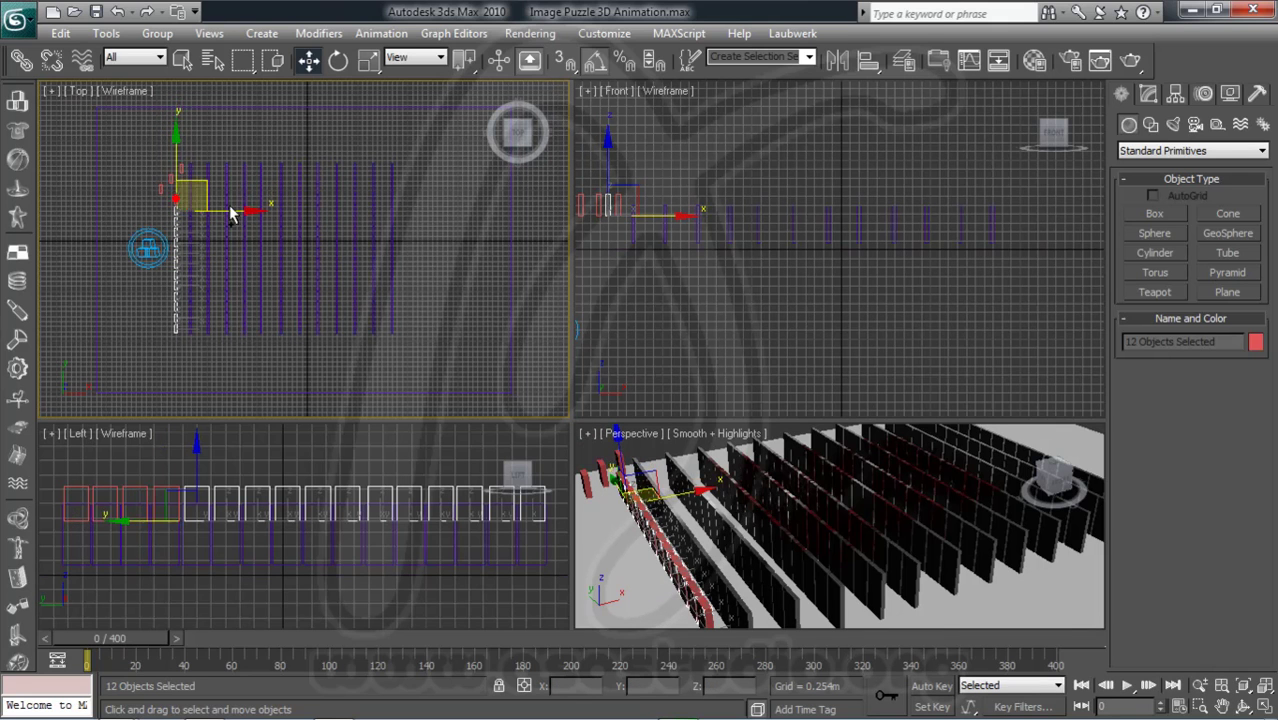
{"action": "left_click_drag", "start_coordinate": [248, 210], "coordinate": [243, 210]}
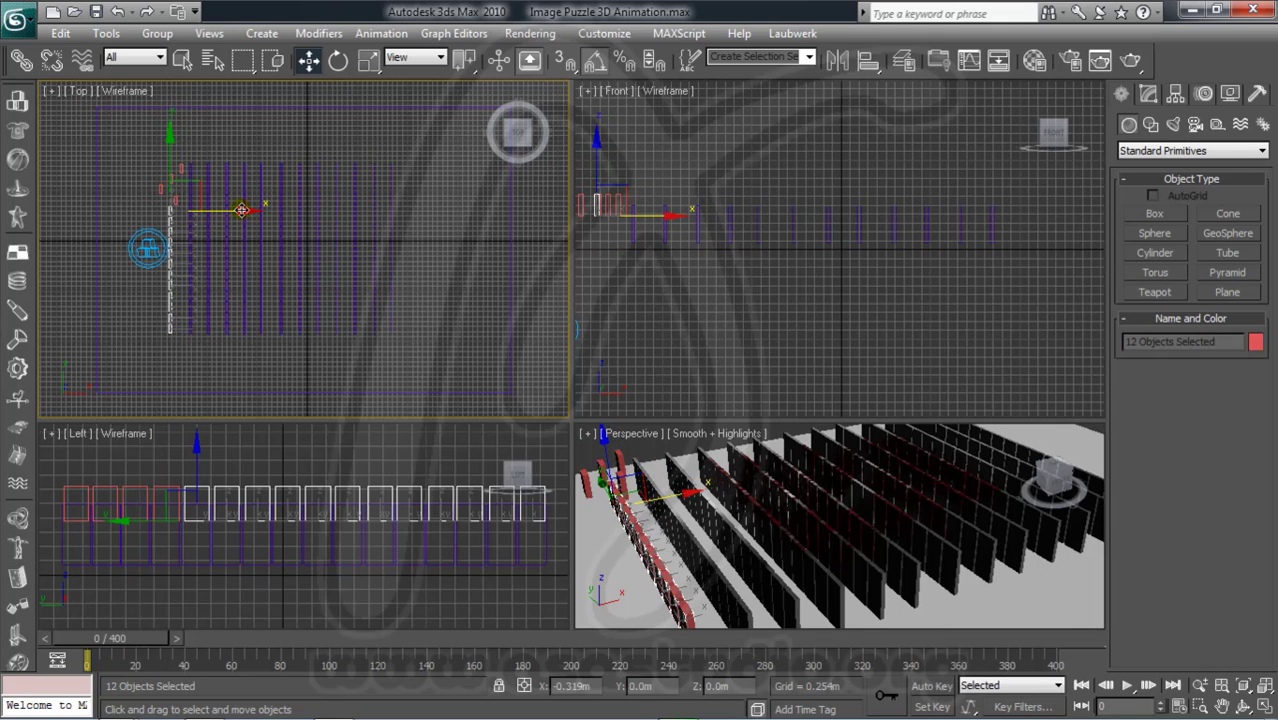
{"action": "left_click", "coordinate": [170, 212], "text": "alt"}
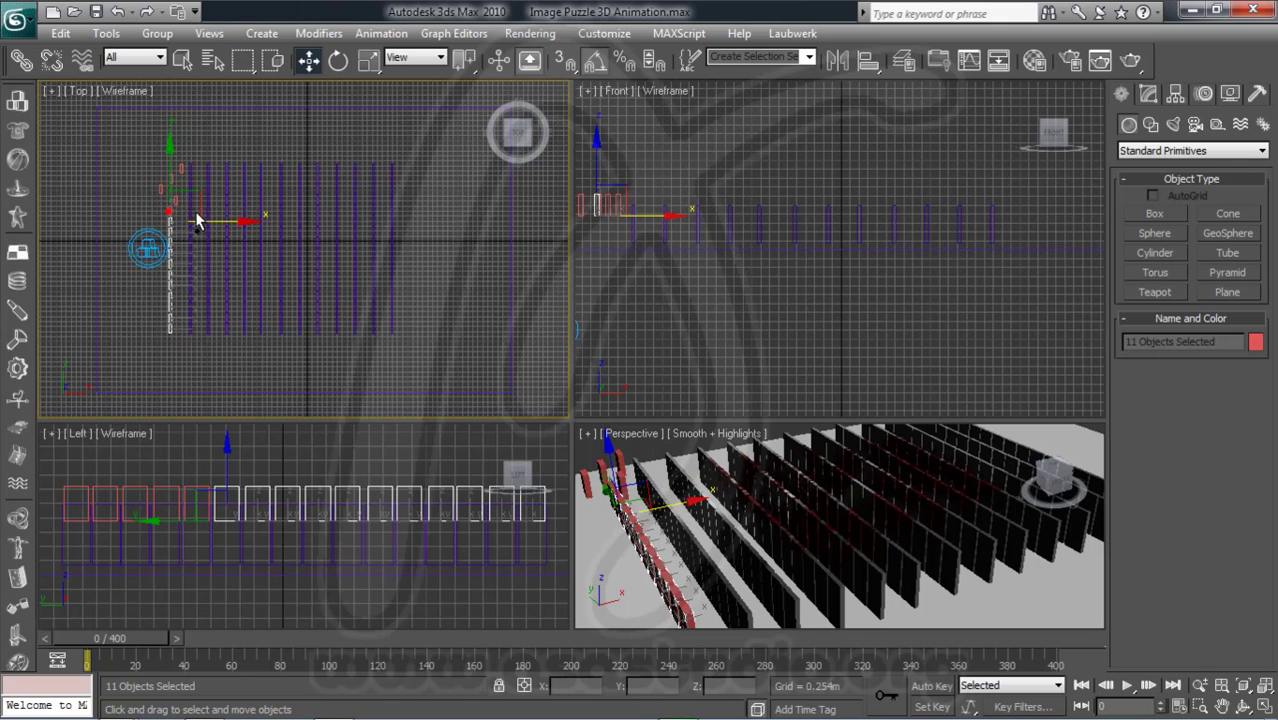
{"action": "left_click_drag", "start_coordinate": [246, 219], "coordinate": [234, 219]}
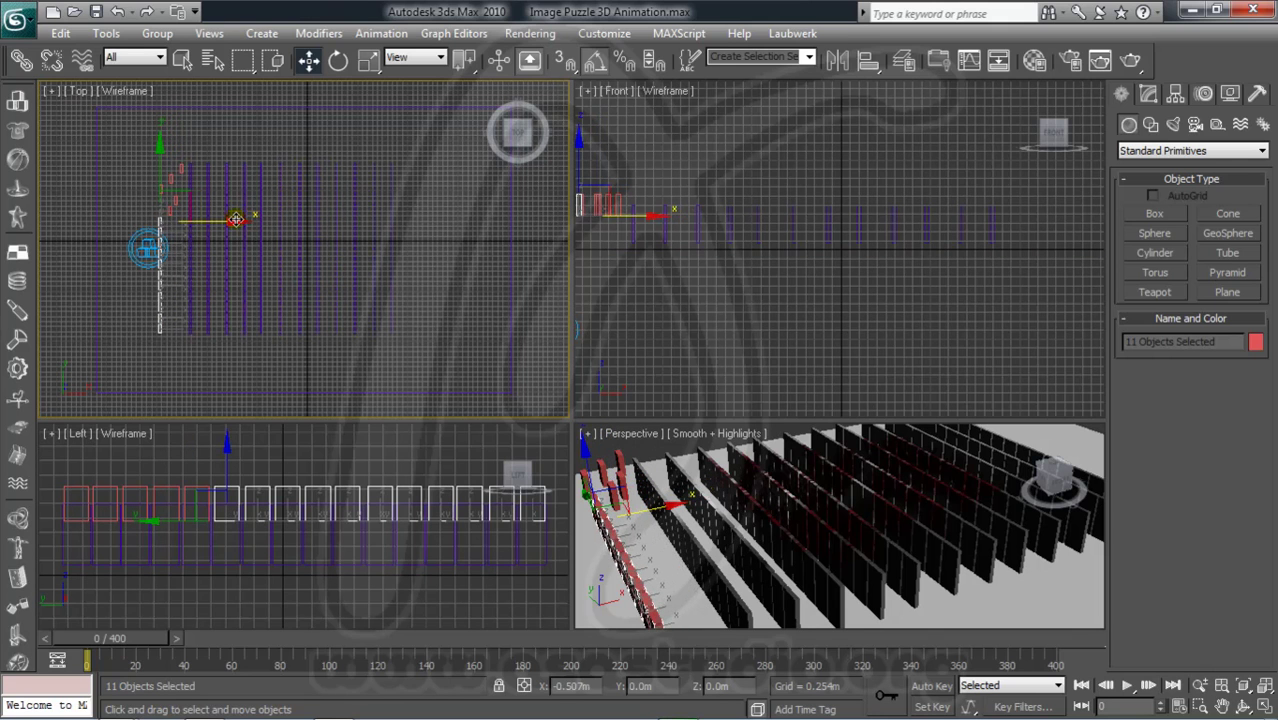
{"action": "left_click_drag", "start_coordinate": [168, 243], "coordinate": [162, 224]}
{"action": "left_click", "coordinate": [166, 228], "text": "alt"}
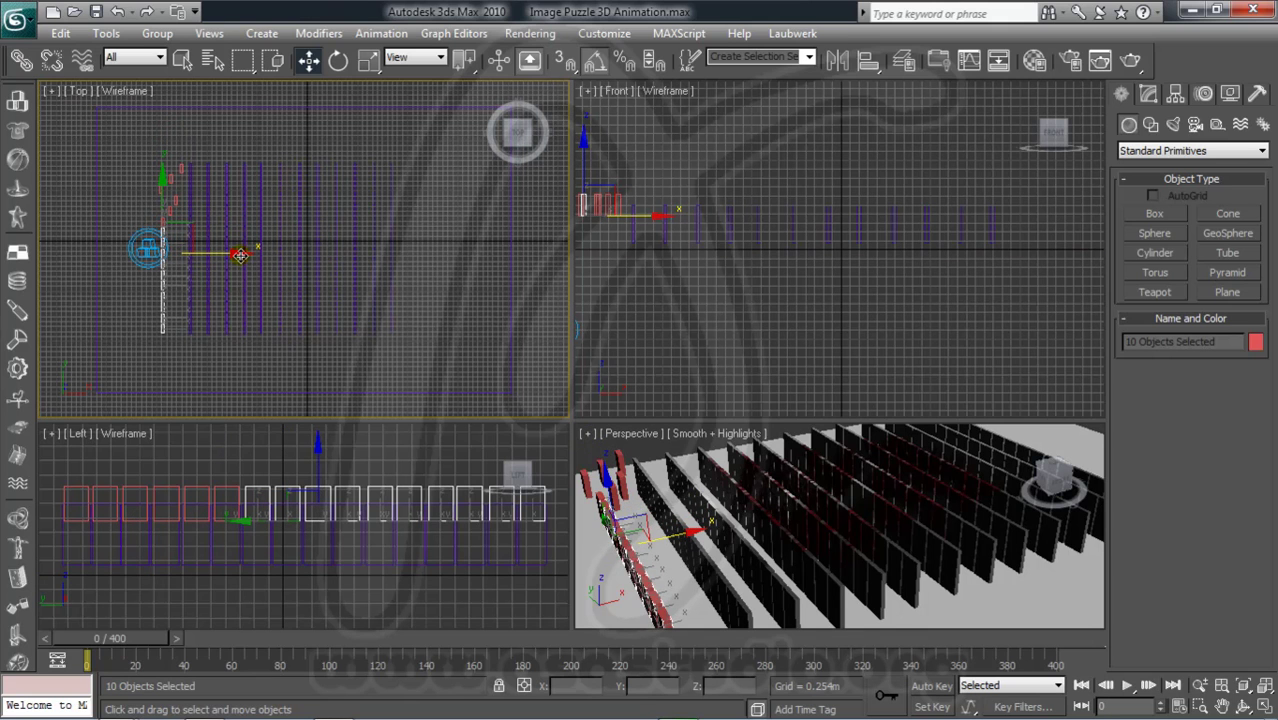
{"action": "left_click_drag", "start_coordinate": [239, 256], "coordinate": [228, 256]}
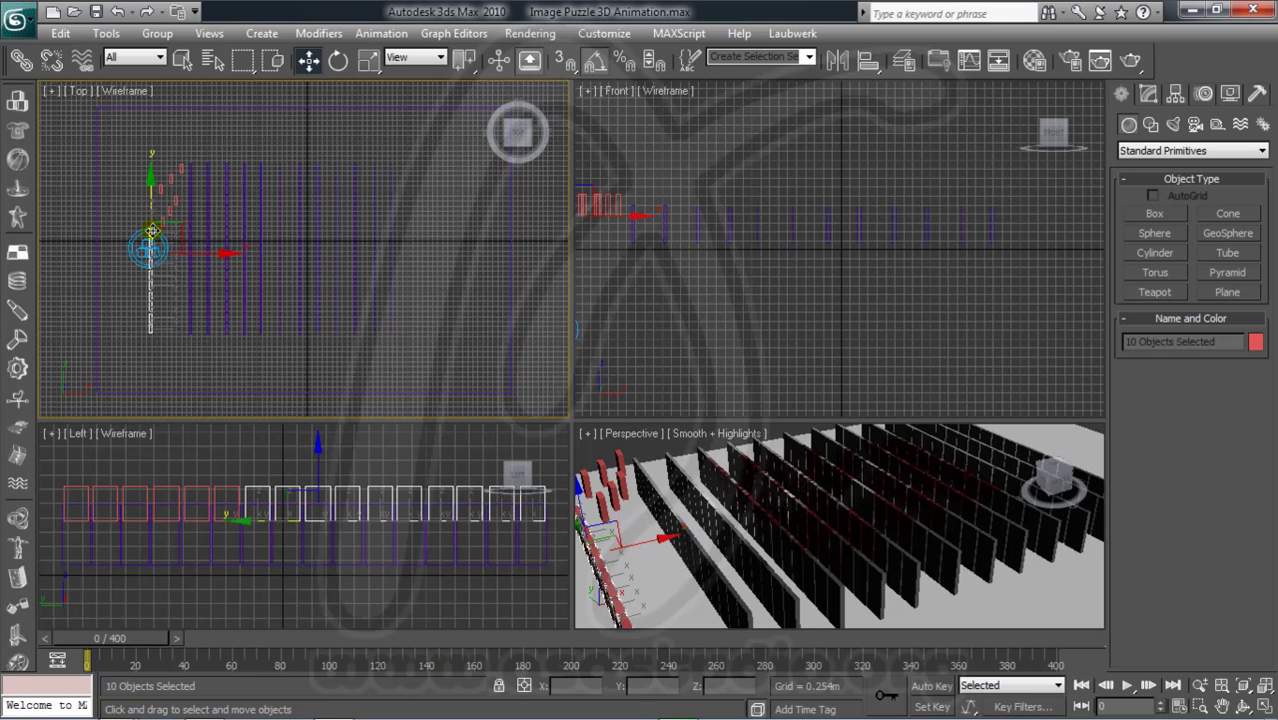
{"action": "left_click", "coordinate": [150, 232], "text": "alt"}
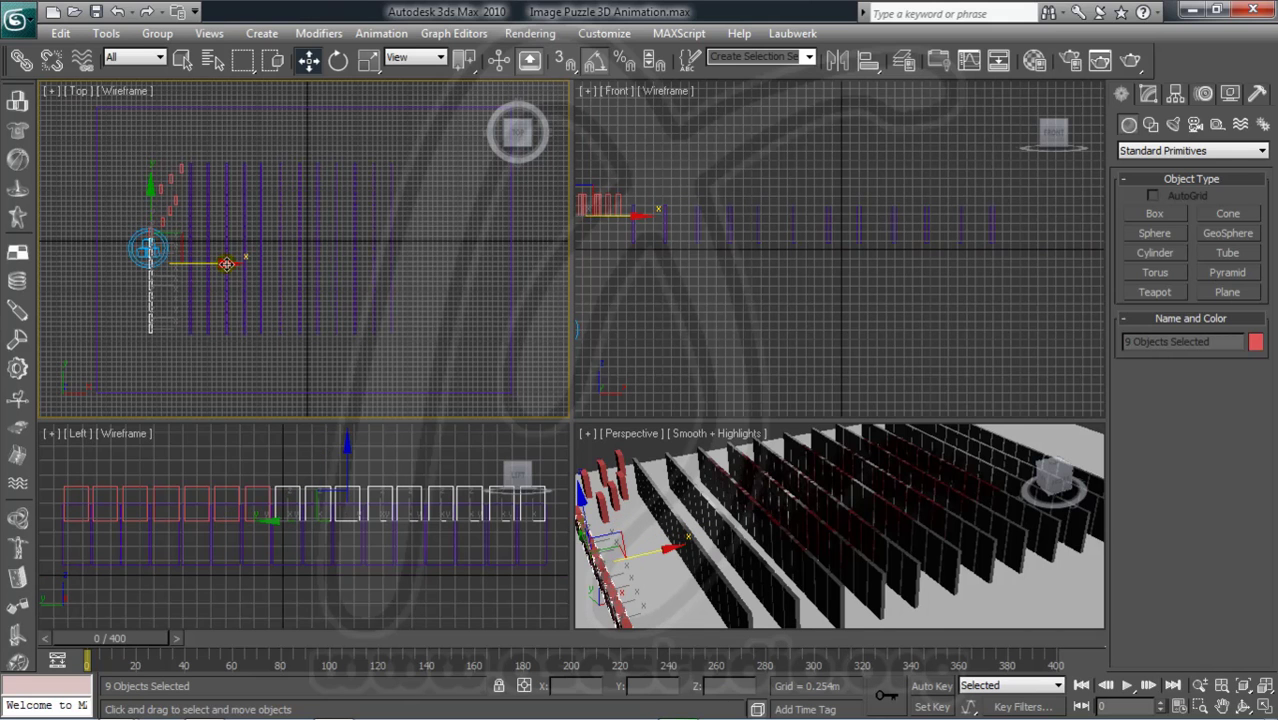
{"action": "left_click_drag", "start_coordinate": [226, 264], "coordinate": [244, 264]}
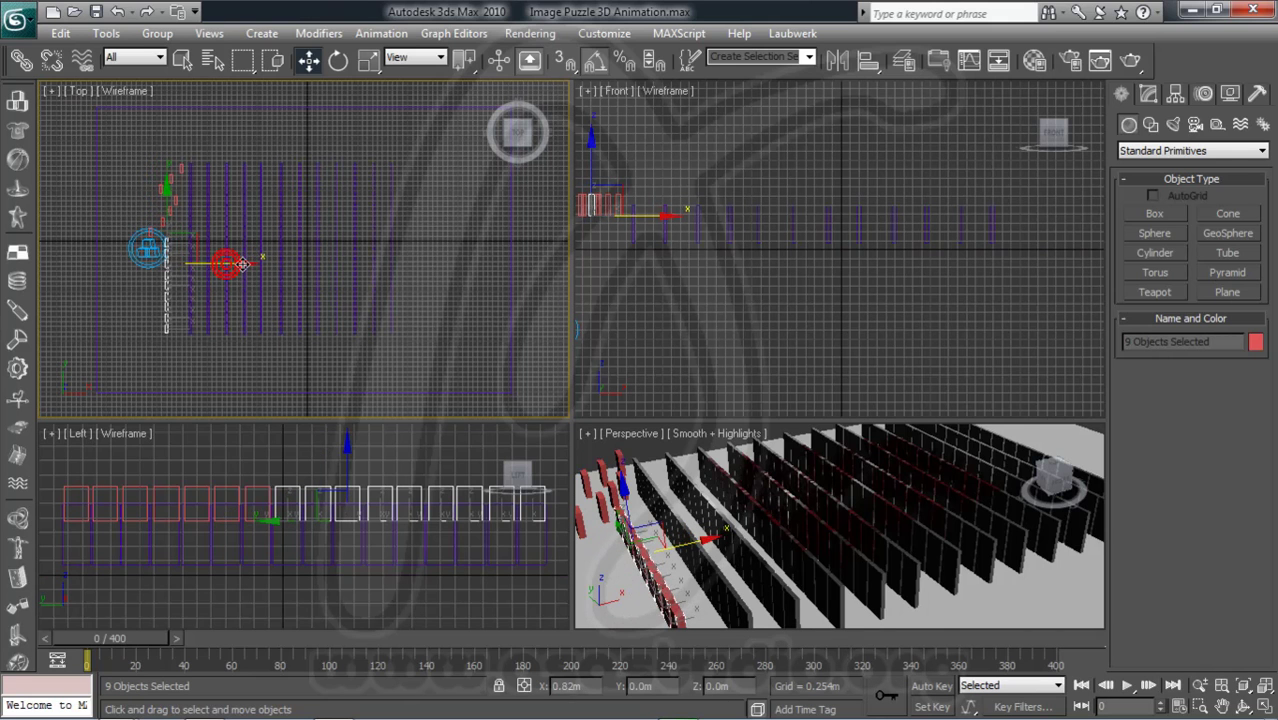
Stagger the remaining boxes along X the same way, ending with Box16 at -7.368m.
{"action": "left_click", "coordinate": [163, 241], "text": "alt"}
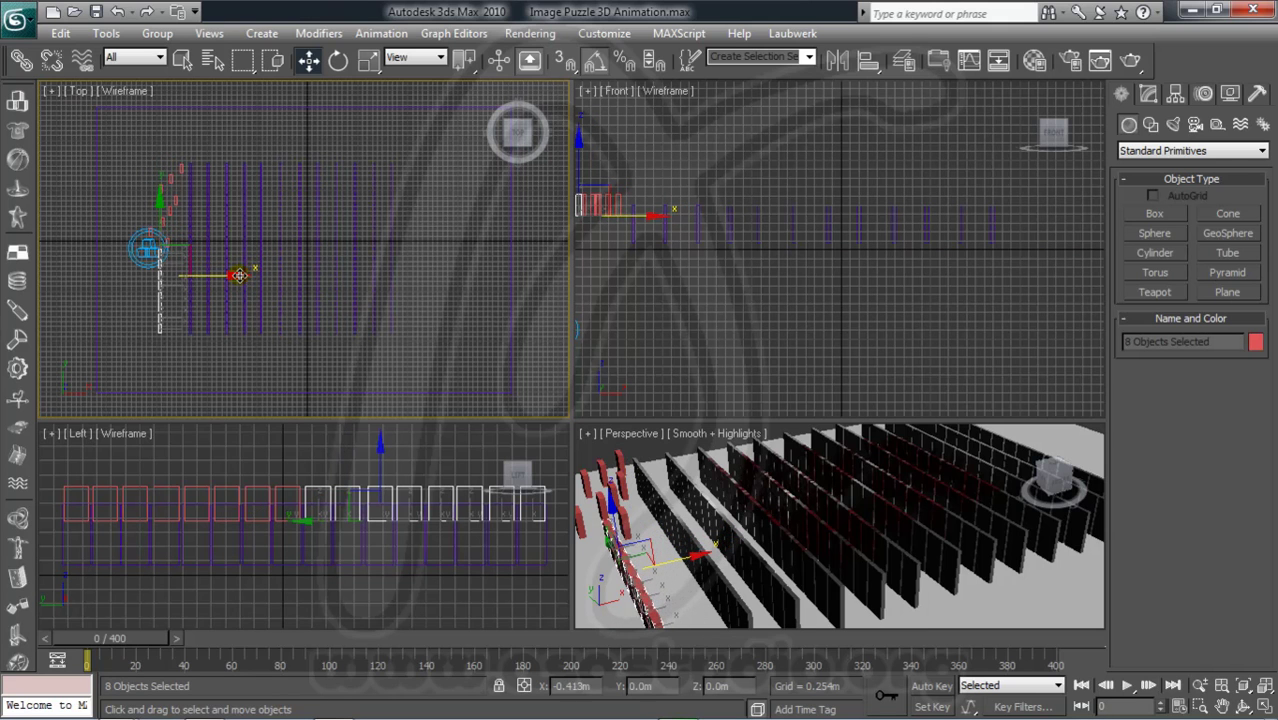
{"action": "left_click", "coordinate": [158, 252], "text": "alt"}
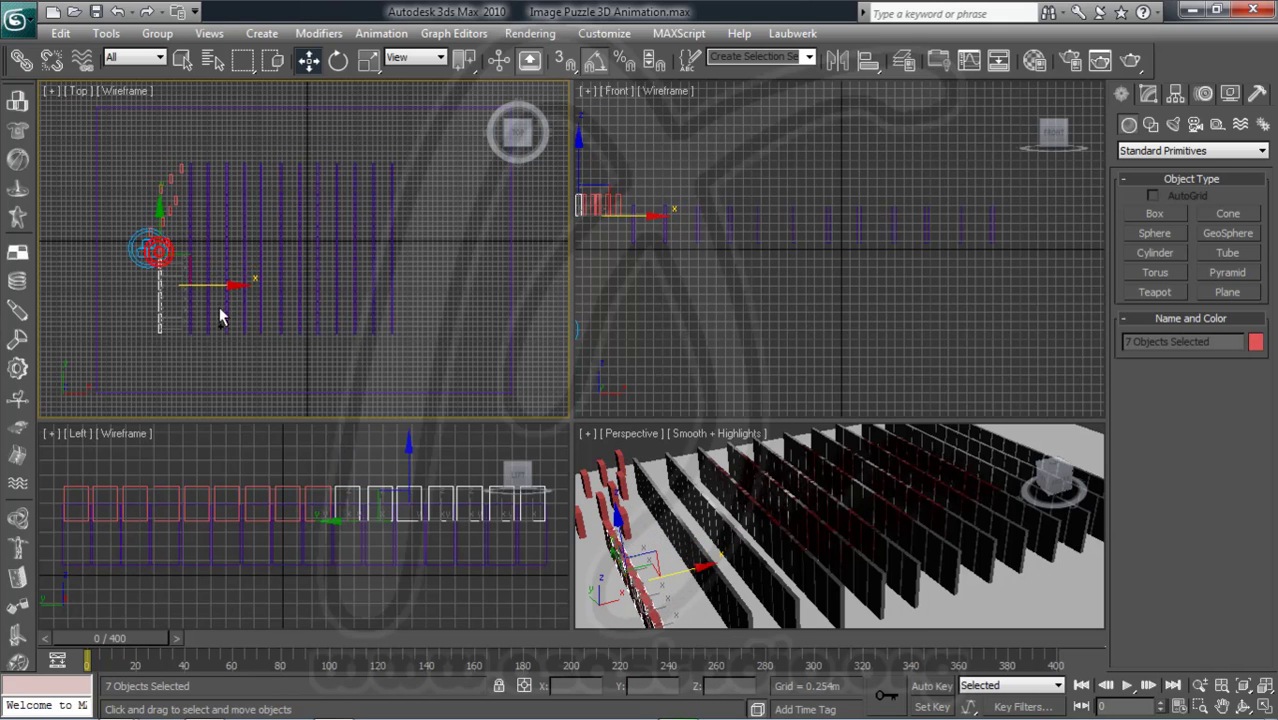
{"action": "left_click_drag", "start_coordinate": [234, 284], "coordinate": [225, 284]}
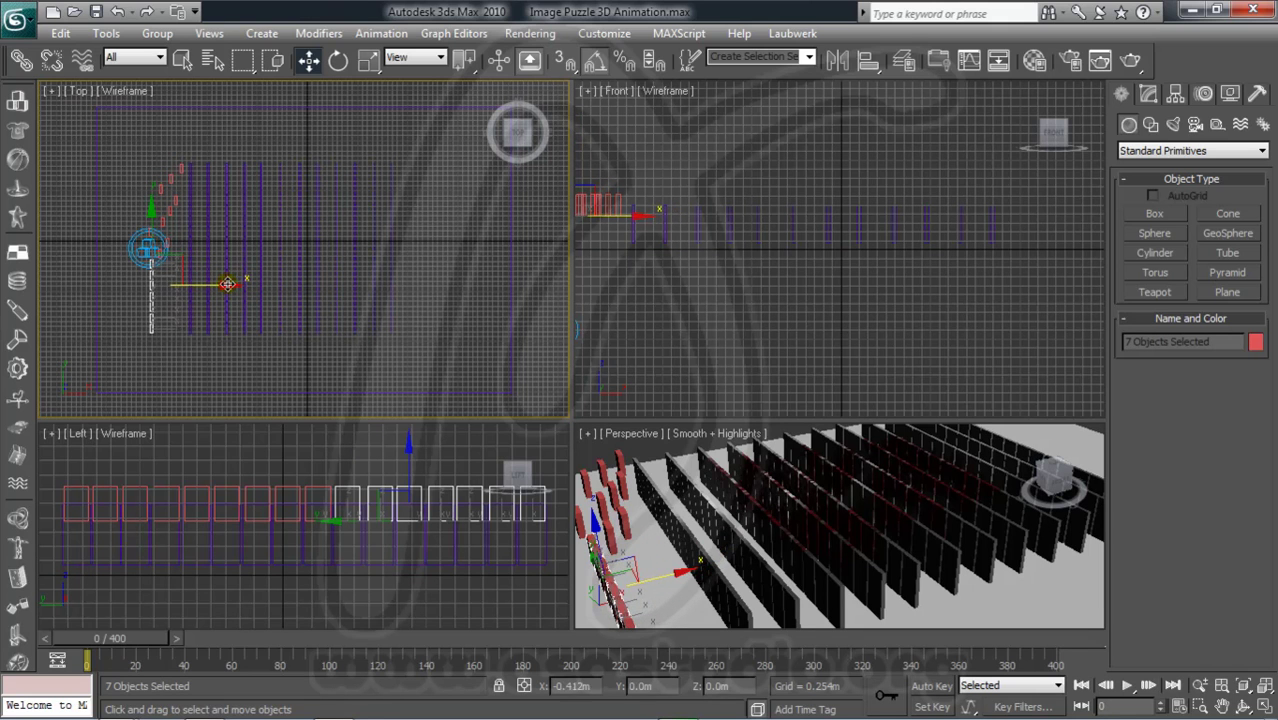
{"action": "left_click", "coordinate": [150, 262], "text": "alt"}
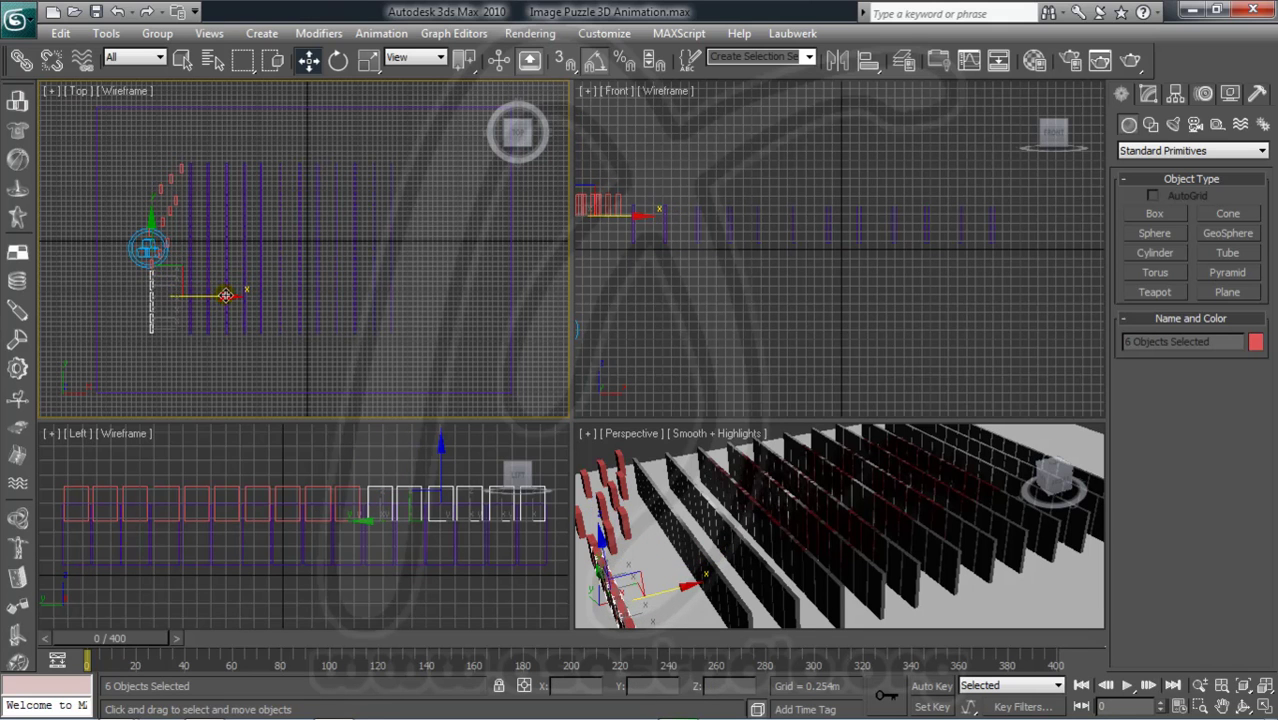
{"action": "left_click_drag", "start_coordinate": [229, 294], "coordinate": [241, 294]}
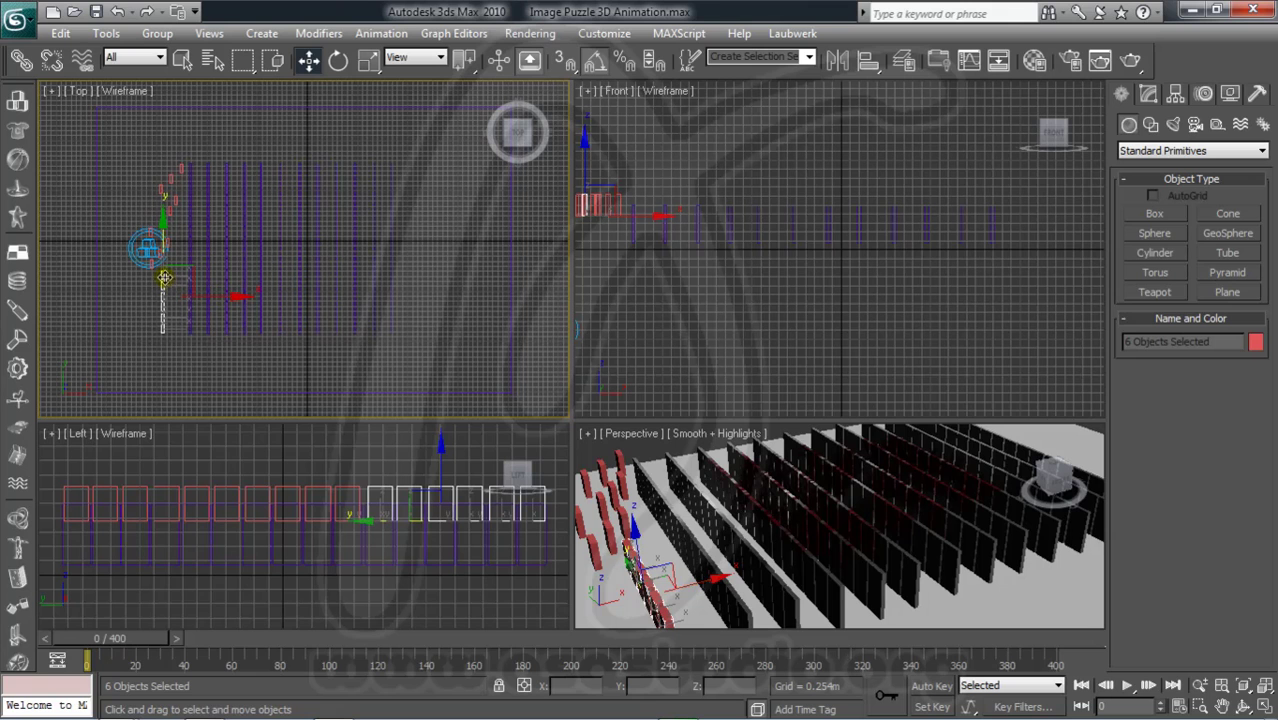
{"action": "left_click", "coordinate": [163, 276], "text": "alt"}
{"action": "mouse_move", "coordinate": [233, 305]}
{"action": "left_mouse_down"}
{"action": "mouse_move", "coordinate": [250, 305]}
{"action": "mouse_move", "coordinate": [175, 284]}
{"action": "left_mouse_up"}
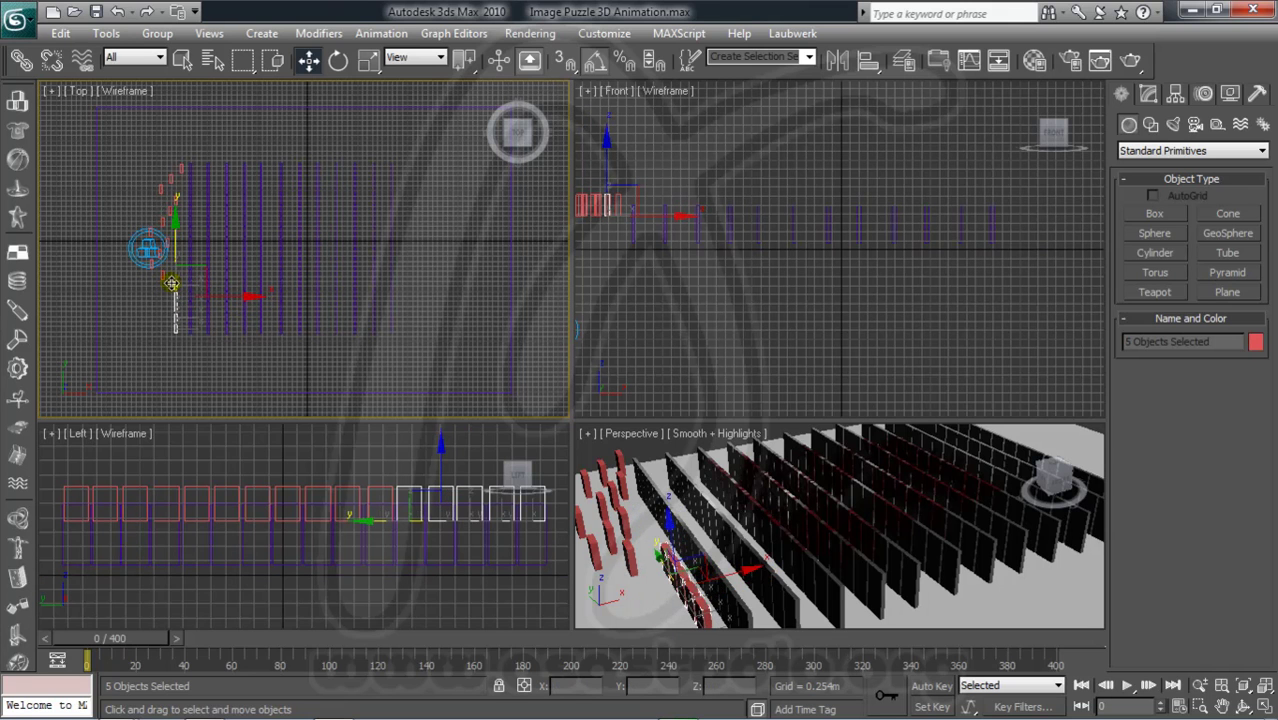
{"action": "left_click", "coordinate": [175, 287], "text": "alt"}
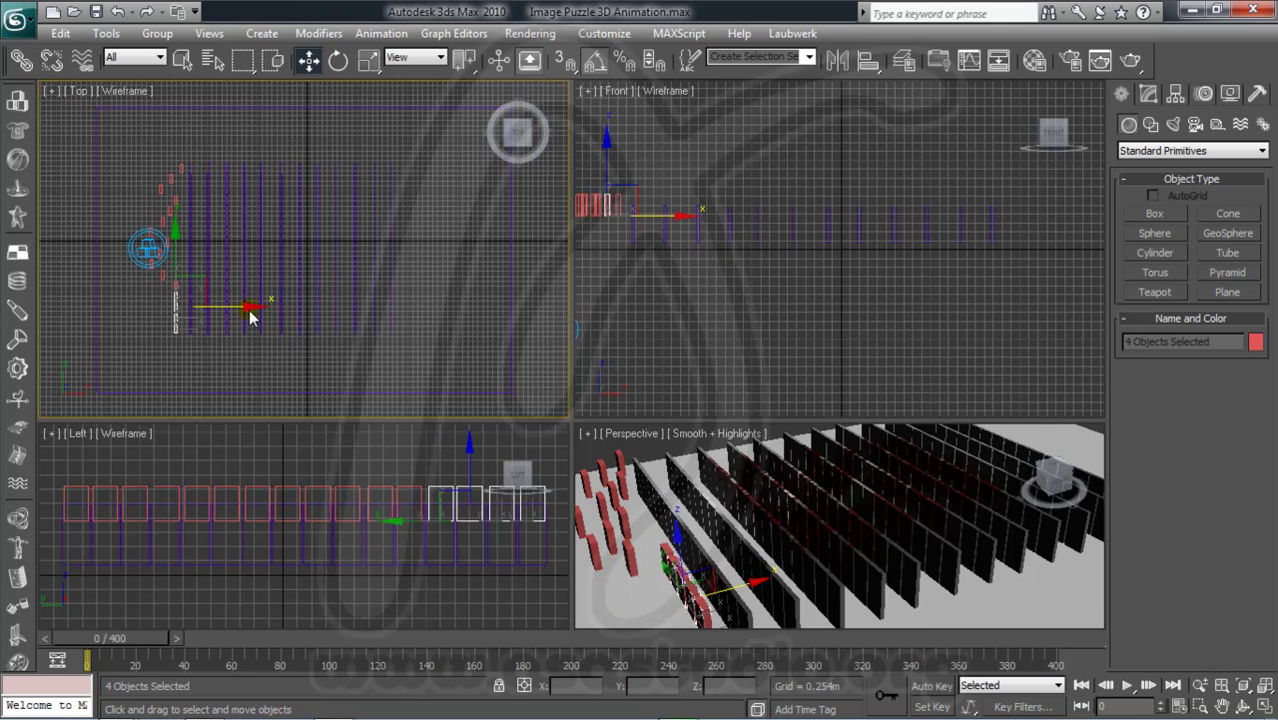
{"action": "left_click", "coordinate": [170, 294], "text": "alt"}
{"action": "left_click_drag", "start_coordinate": [246, 320], "coordinate": [260, 320]}
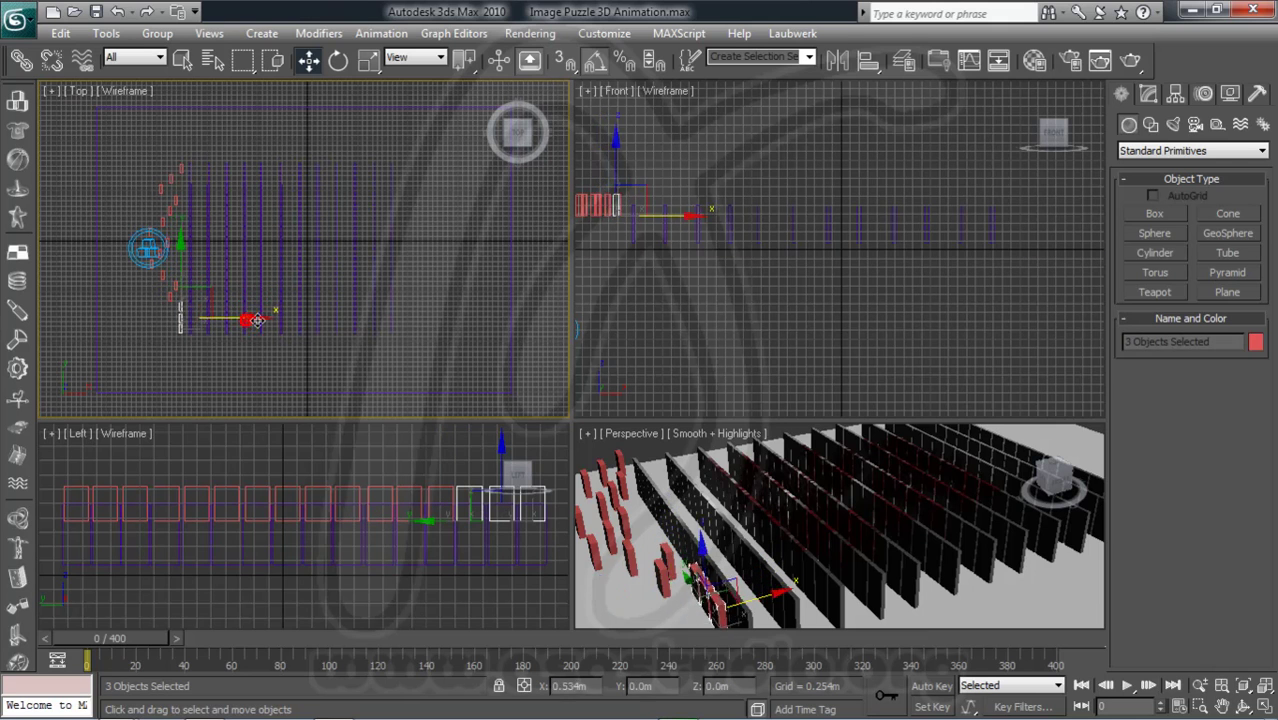
{"action": "left_click", "coordinate": [183, 309], "text": "alt"}
{"action": "left_click_drag", "start_coordinate": [263, 329], "coordinate": [185, 333]}
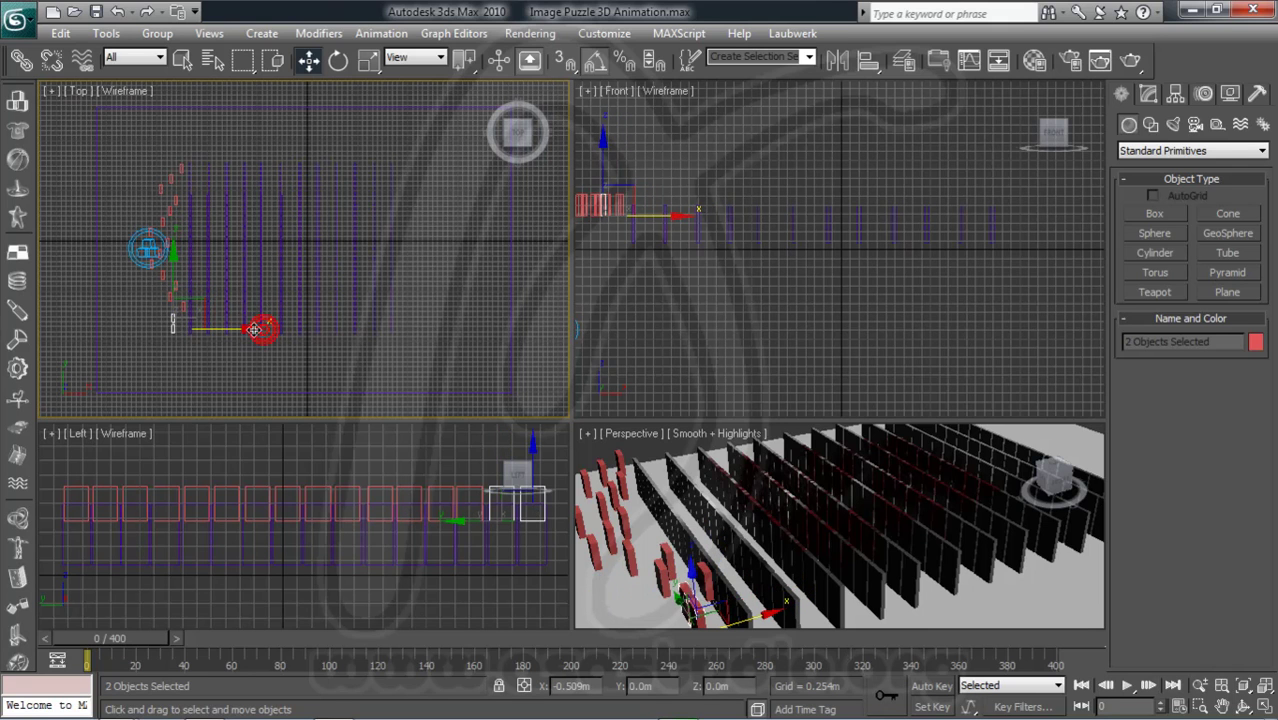
{"action": "left_click", "coordinate": [175, 320]}
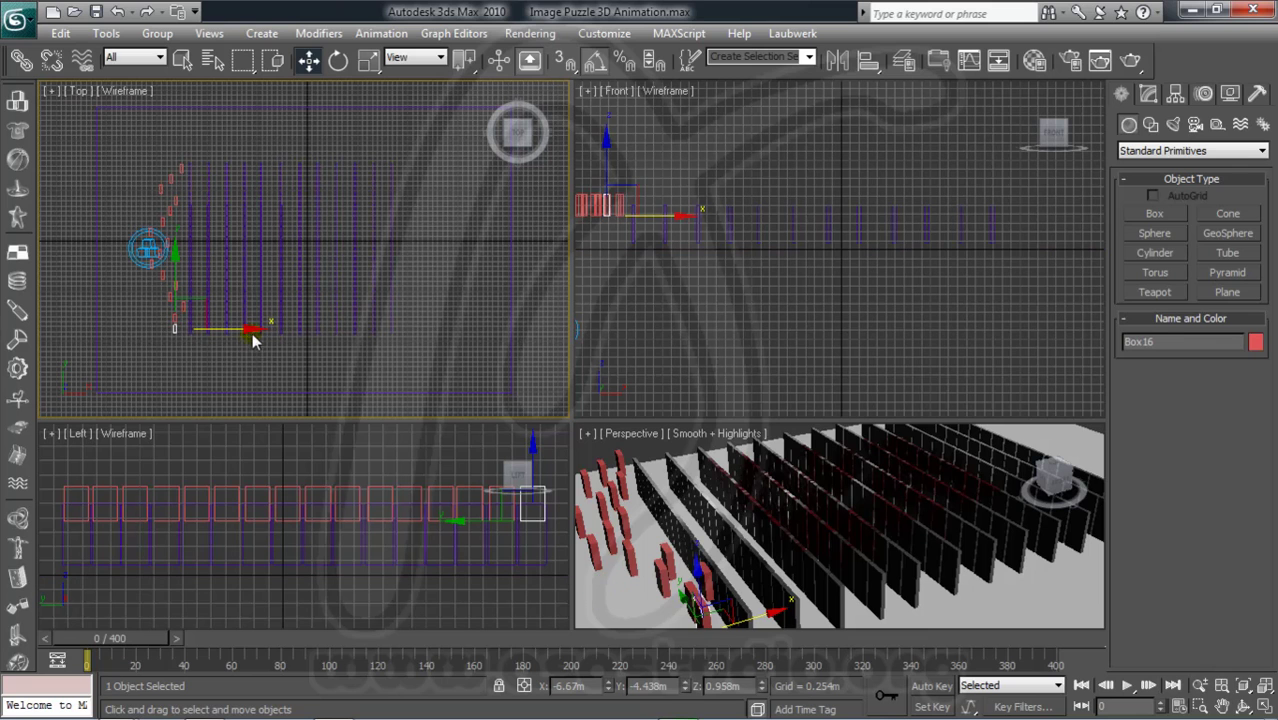
{"action": "left_click_drag", "start_coordinate": [250, 328], "coordinate": [236, 328]}
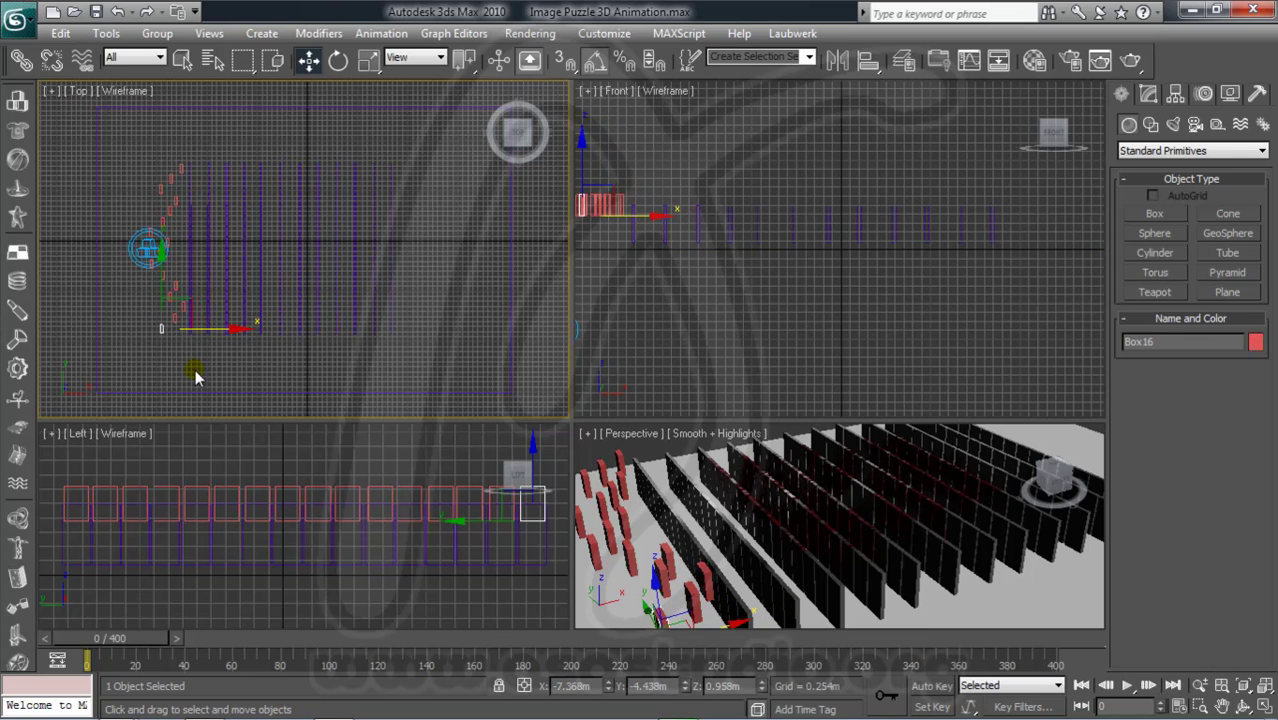
With Auto Key, animate Box01 and its linked boxes sliding right to X 7.07m by frame 120.
{"action": "left_click", "coordinate": [179, 165]}
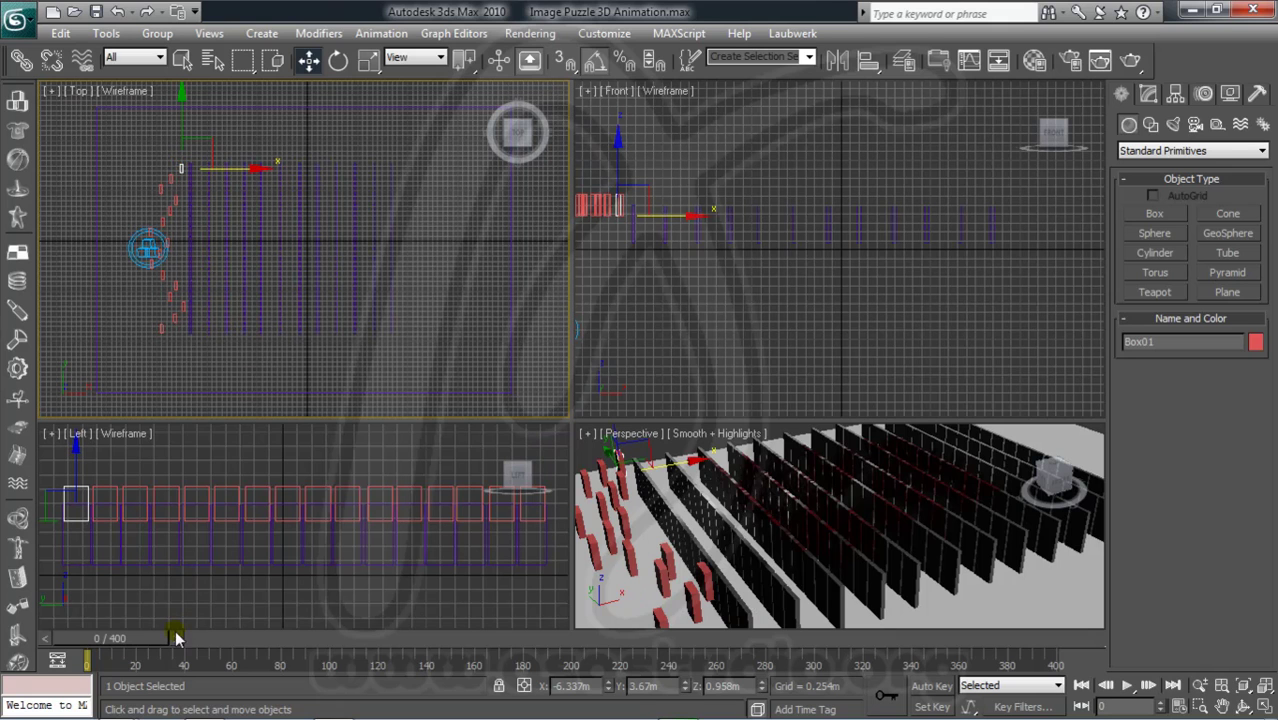
{"action": "left_click_drag", "start_coordinate": [140, 636], "coordinate": [162, 637]}
{"action": "key", "text": "w"}
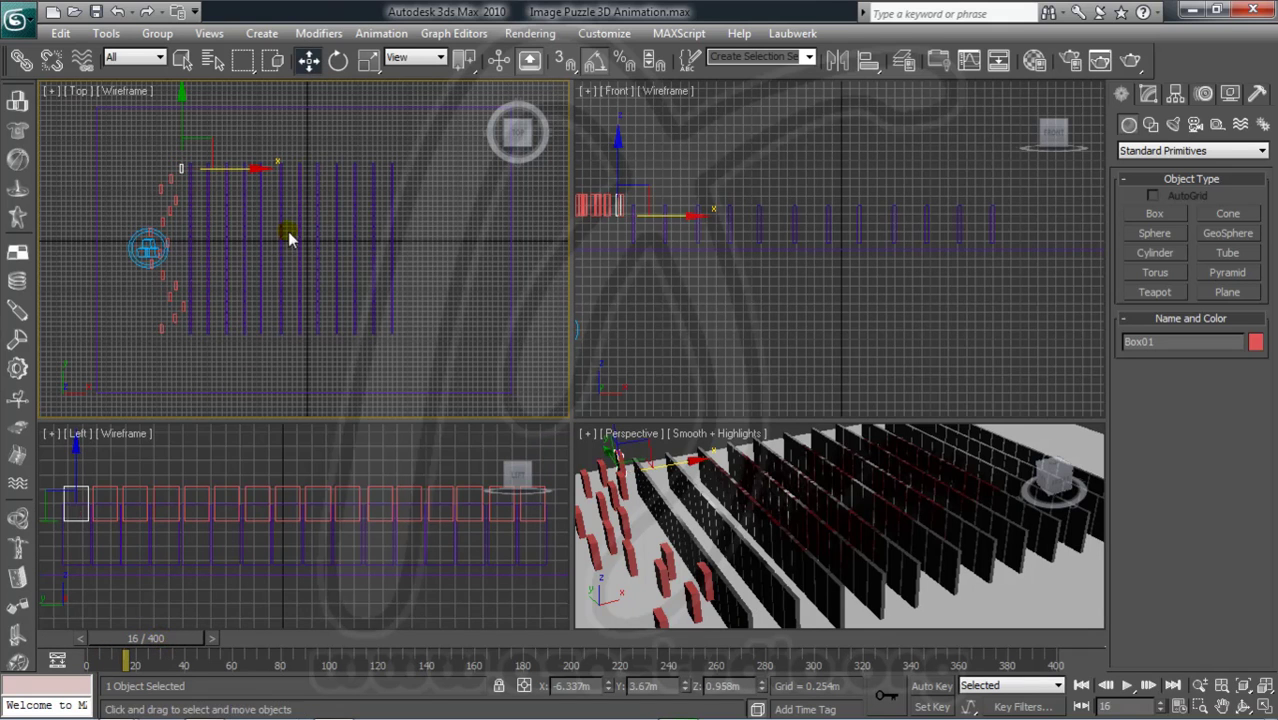
{"action": "left_click_drag", "start_coordinate": [189, 636], "coordinate": [236, 635]}
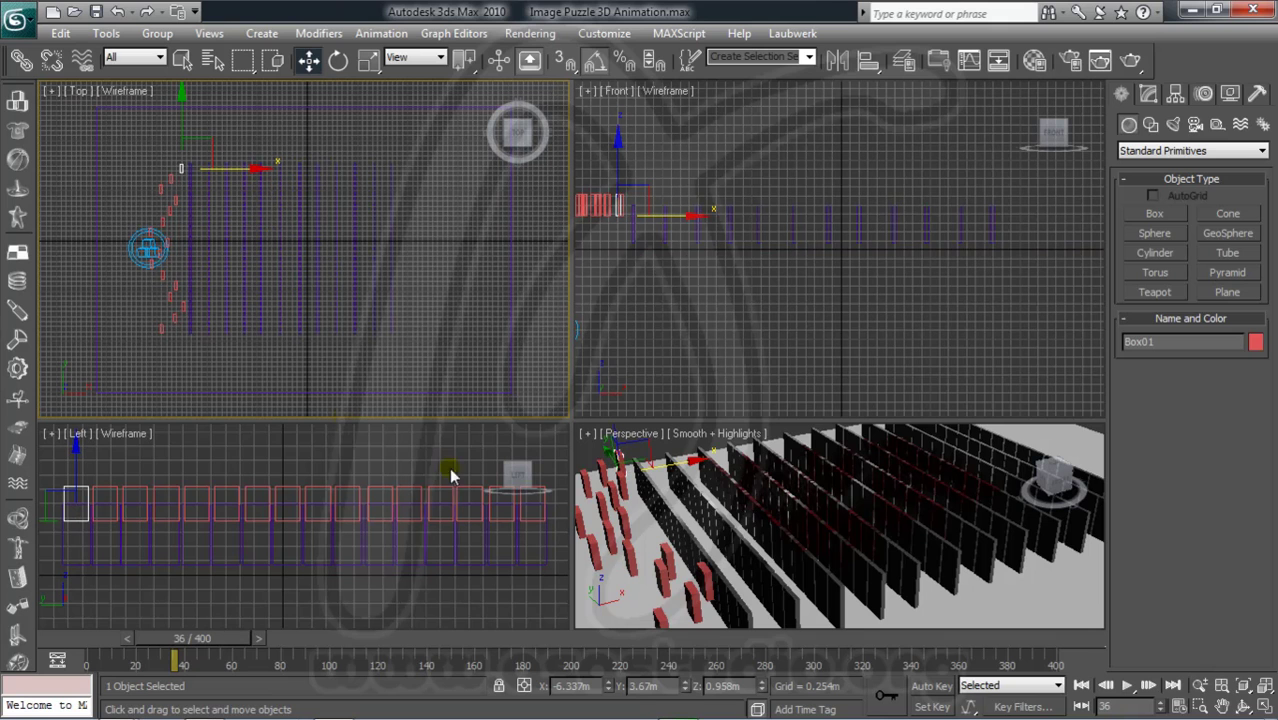
{"action": "left_click", "coordinate": [926, 688]}
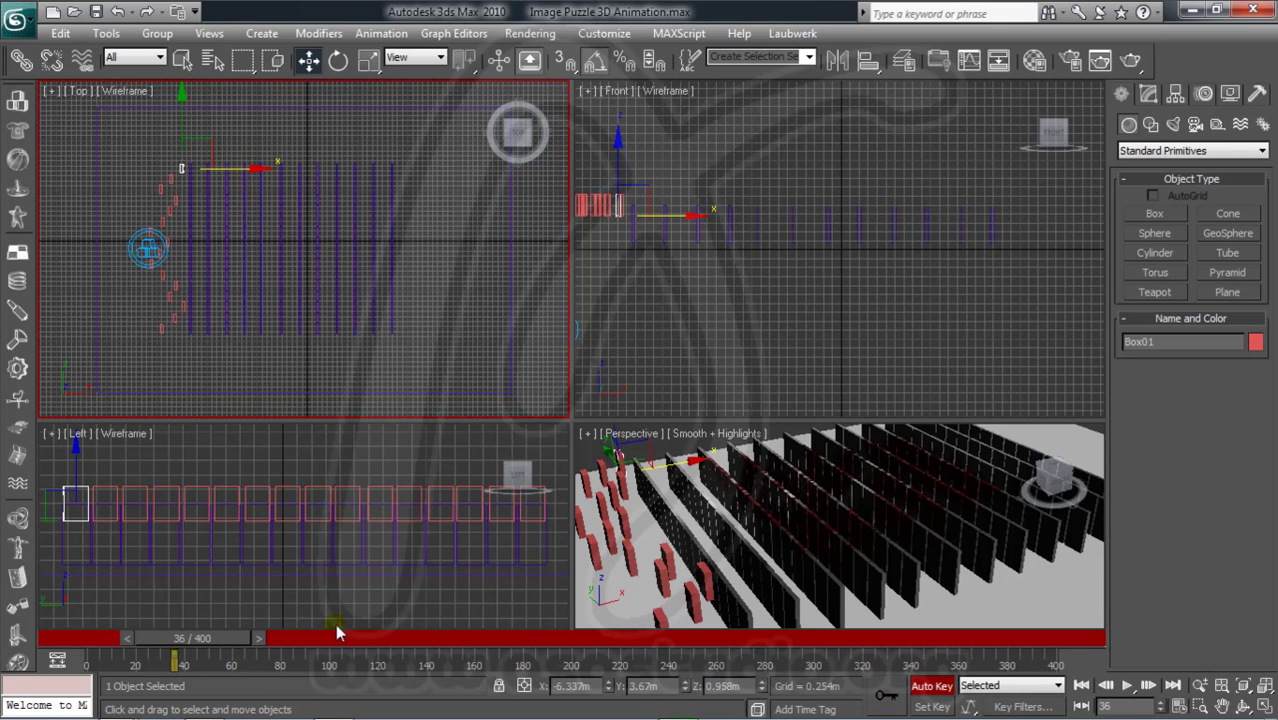
{"action": "left_click_drag", "start_coordinate": [241, 638], "coordinate": [432, 648]}
{"action": "key", "text": "w"}
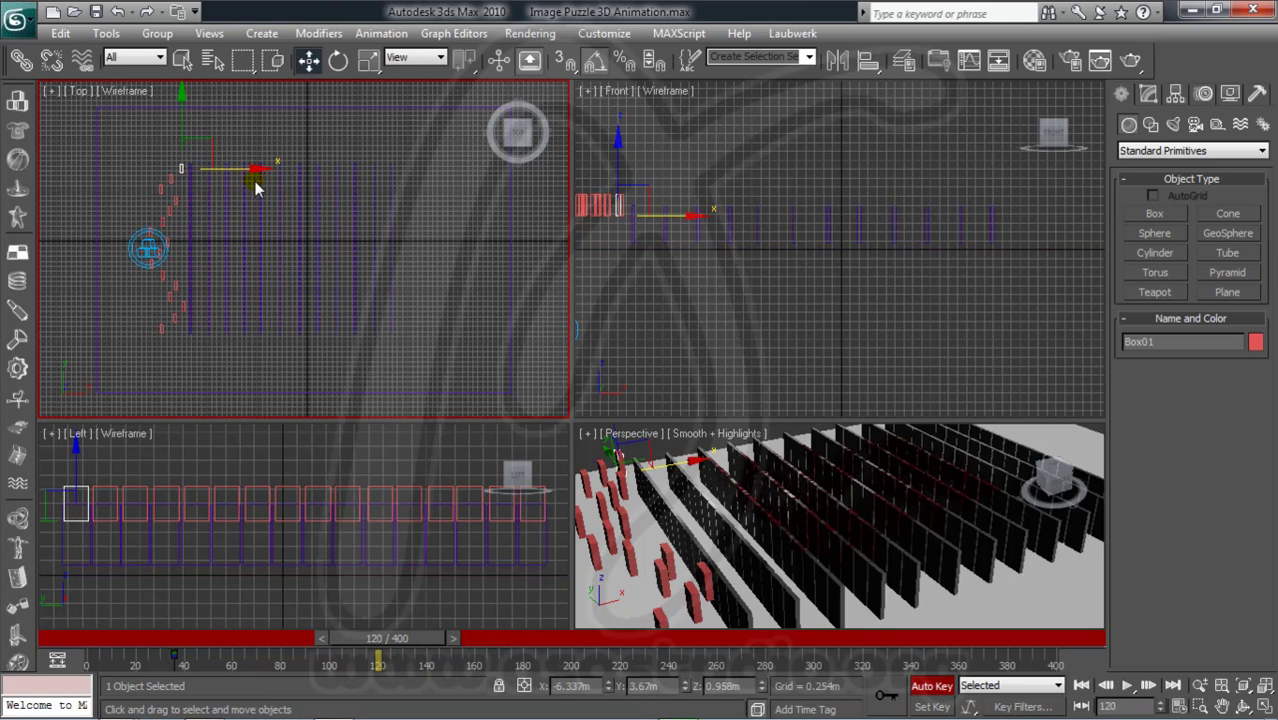
{"action": "left_click_drag", "start_coordinate": [257, 168], "coordinate": [521, 170]}
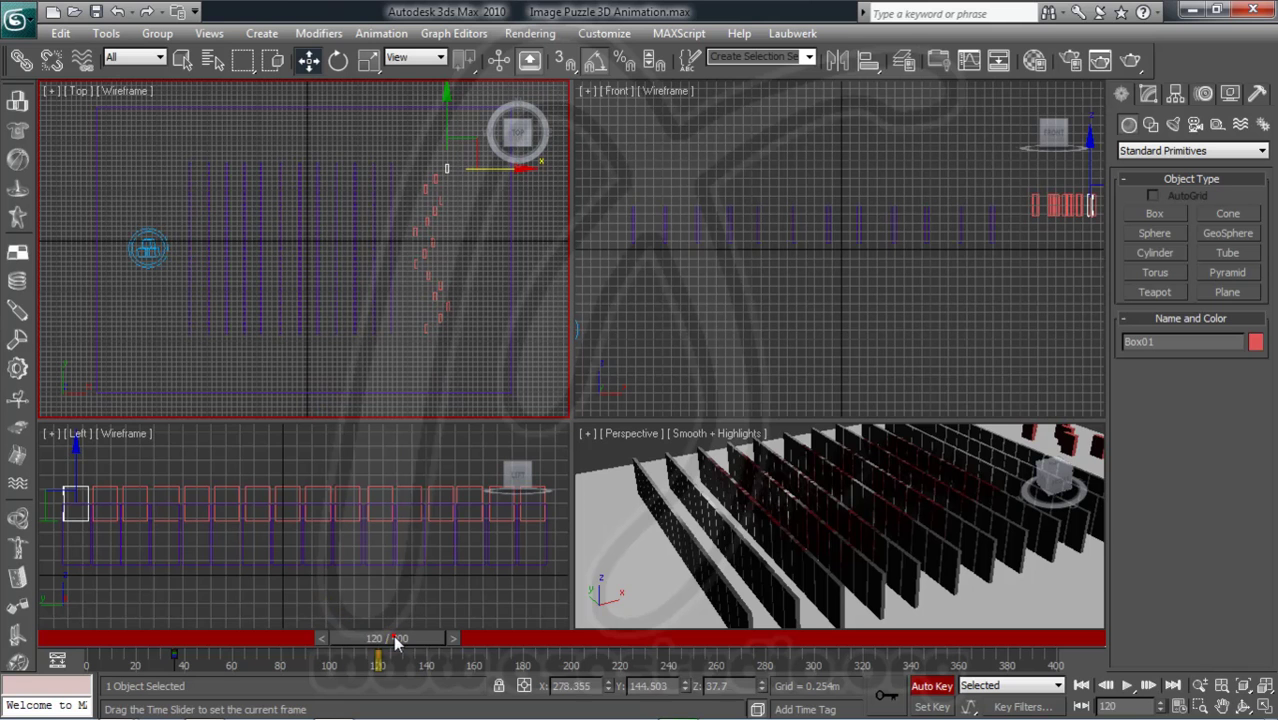
{"action": "mouse_move", "coordinate": [365, 640]}
{"action": "left_mouse_down"}
{"action": "mouse_move", "coordinate": [147, 641]}
{"action": "mouse_move", "coordinate": [400, 642]}
{"action": "left_mouse_up"}
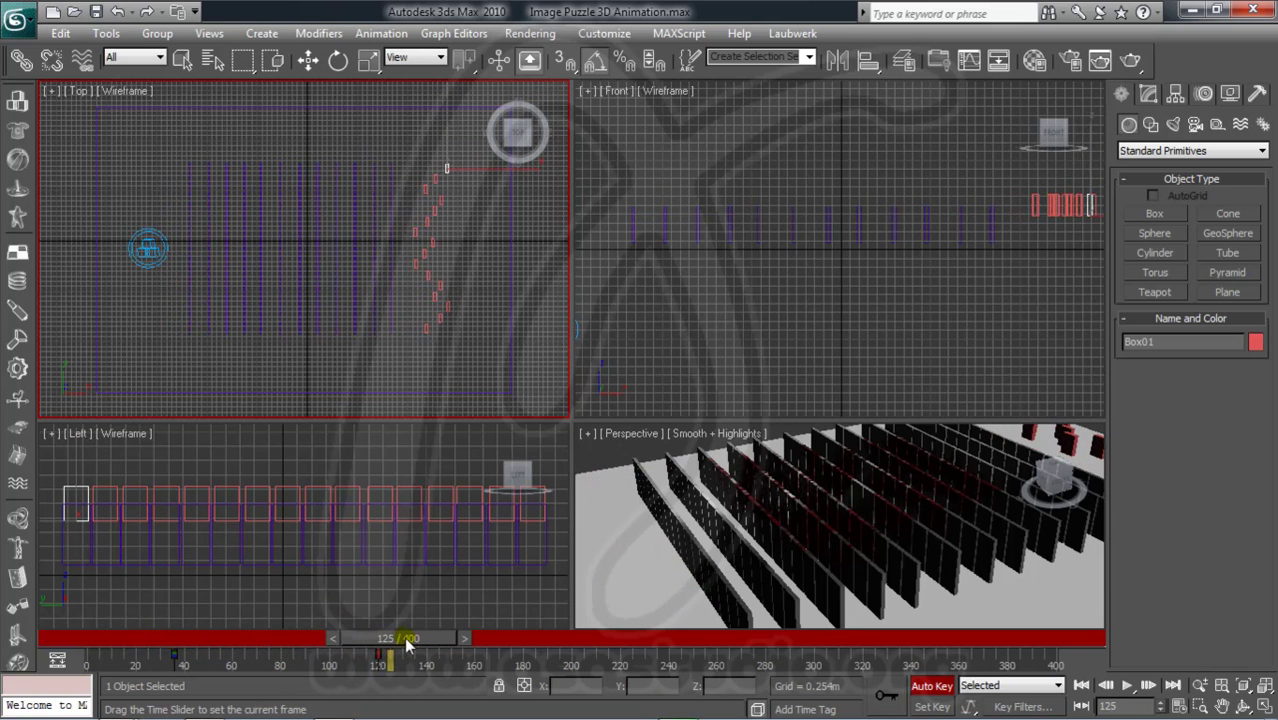
{"action": "left_click", "coordinate": [931, 686]}
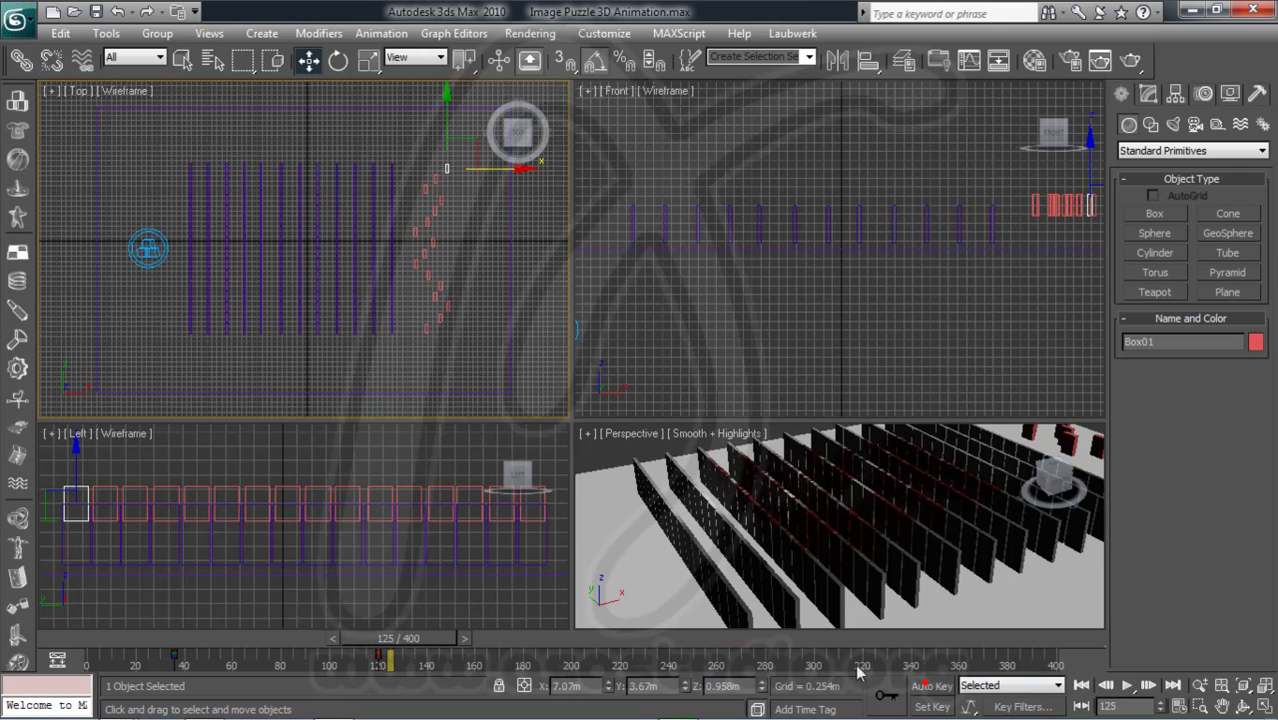
Add Box01 through Box16 to RBCollection01's rigid bodies, then select the 16 boxes.
{"action": "left_click", "coordinate": [148, 250]}
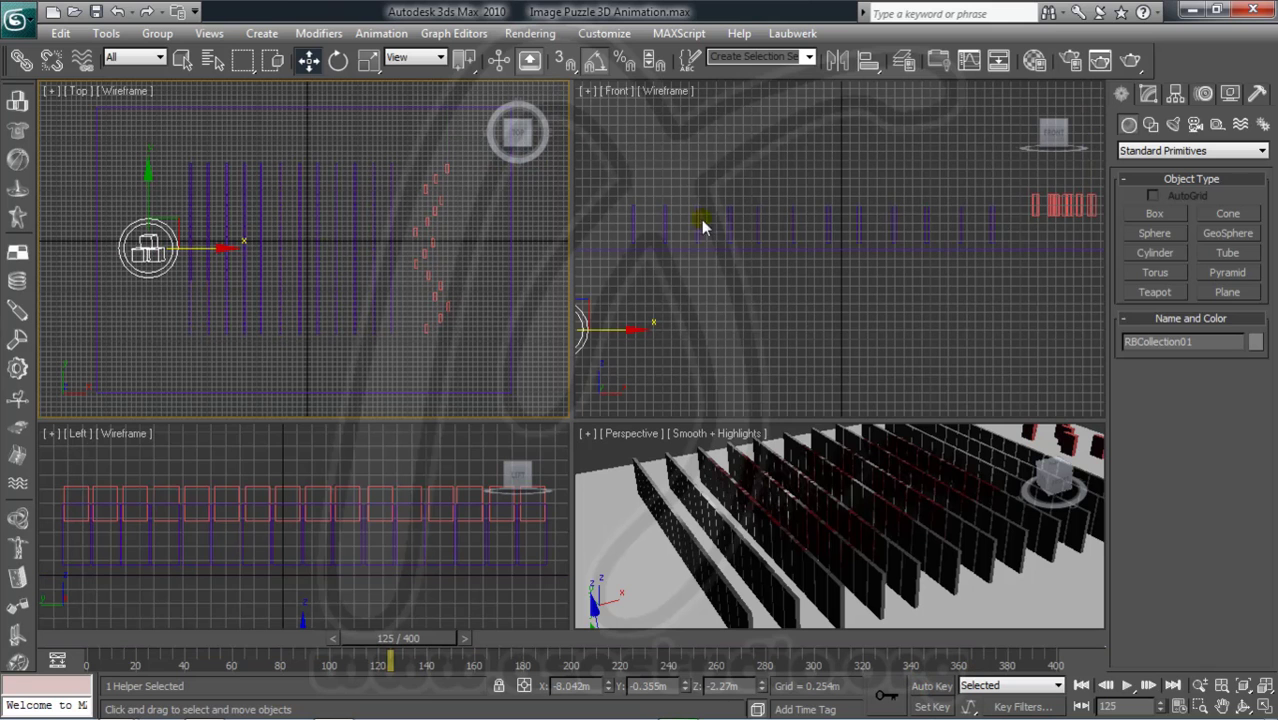
{"action": "left_click", "coordinate": [1148, 93]}
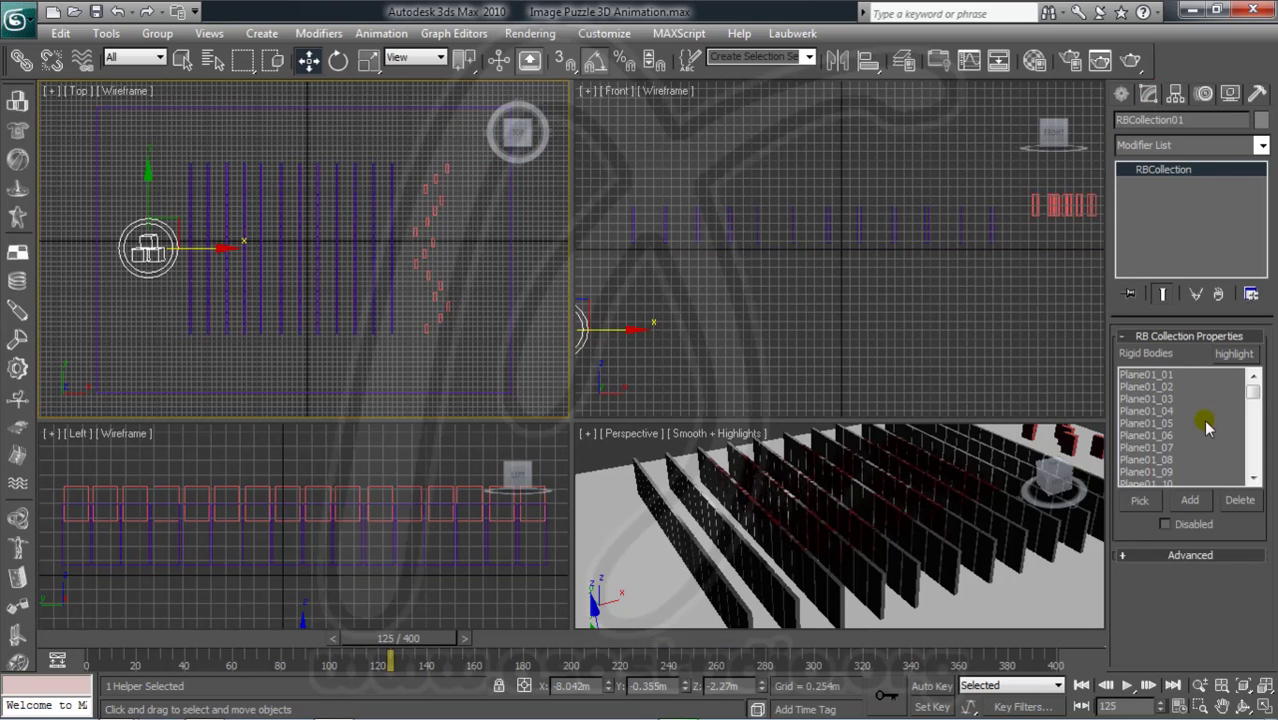
{"action": "left_click", "coordinate": [1196, 503]}
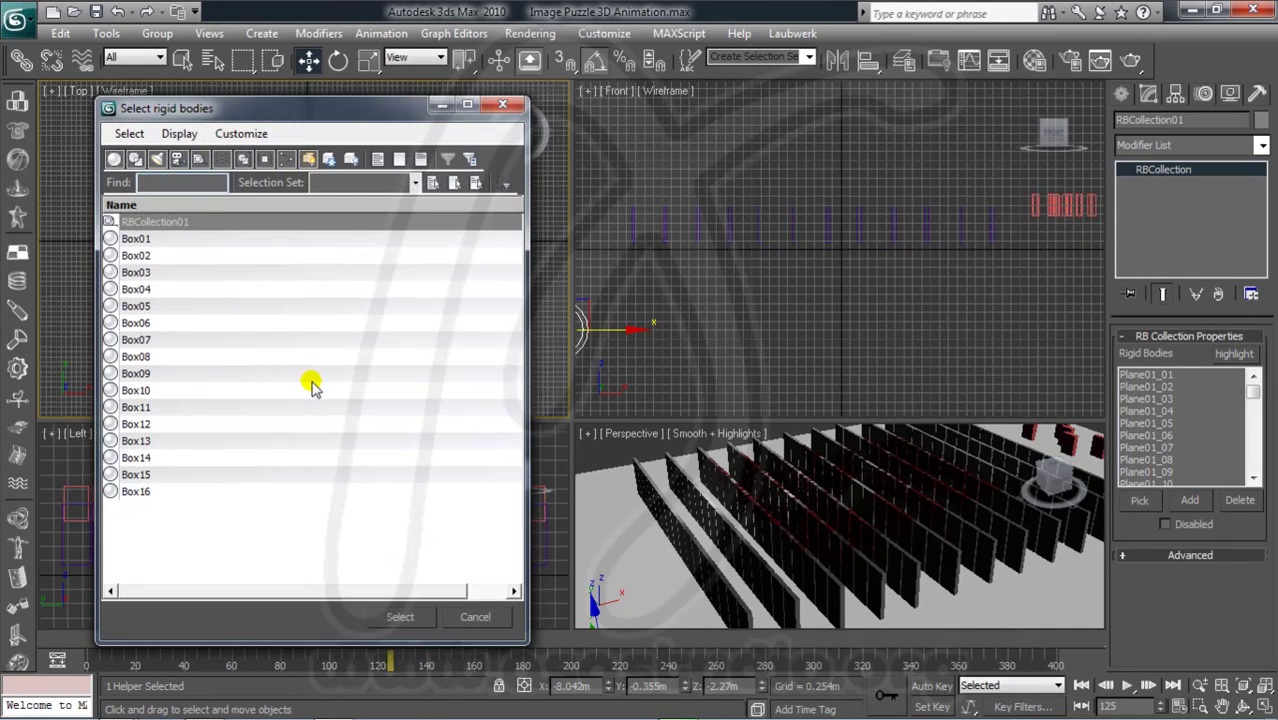
{"action": "left_click", "coordinate": [112, 240]}
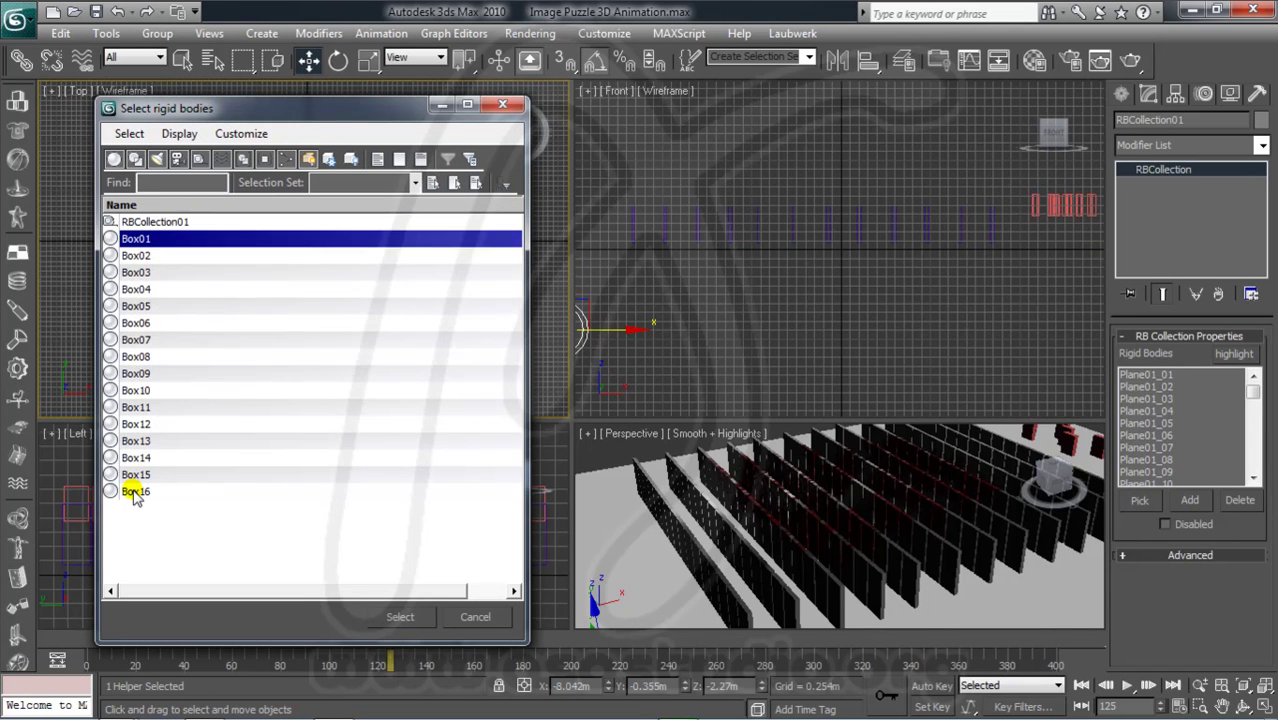
{"action": "left_click", "coordinate": [132, 490], "text": "shift"}
{"action": "left_click", "coordinate": [400, 616]}
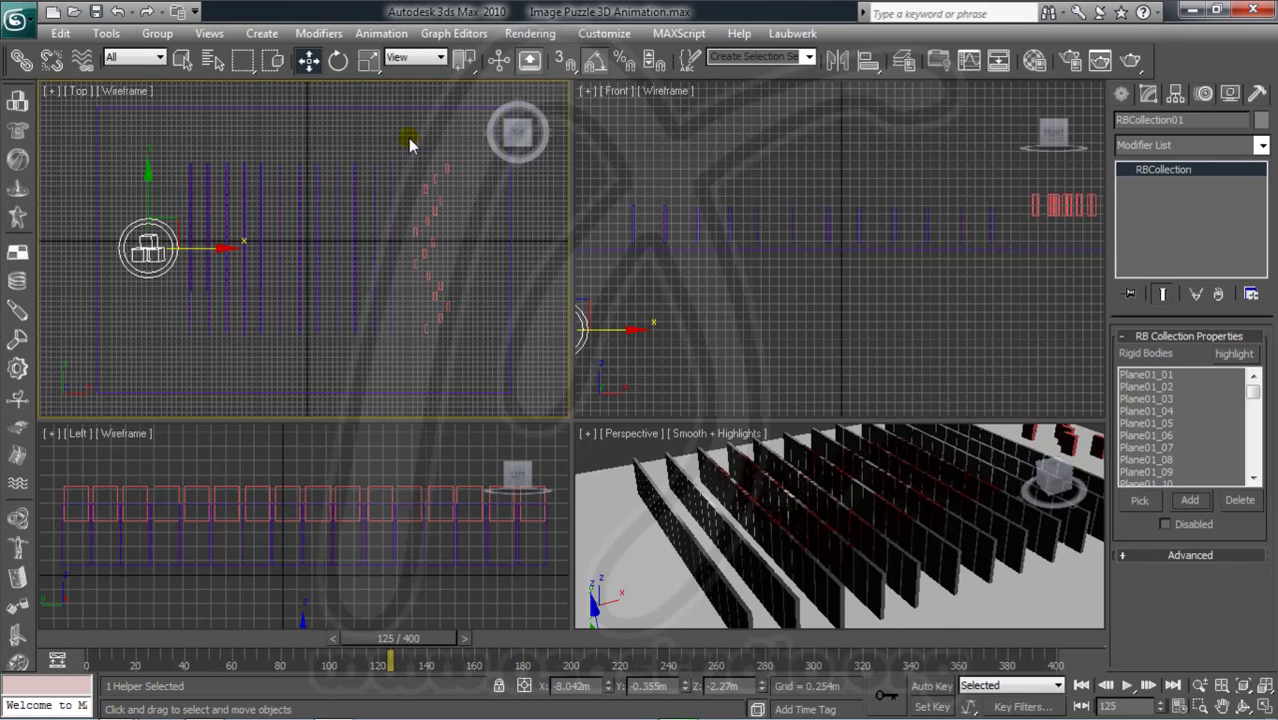
{"action": "left_click_drag", "start_coordinate": [408, 138], "coordinate": [472, 366]}
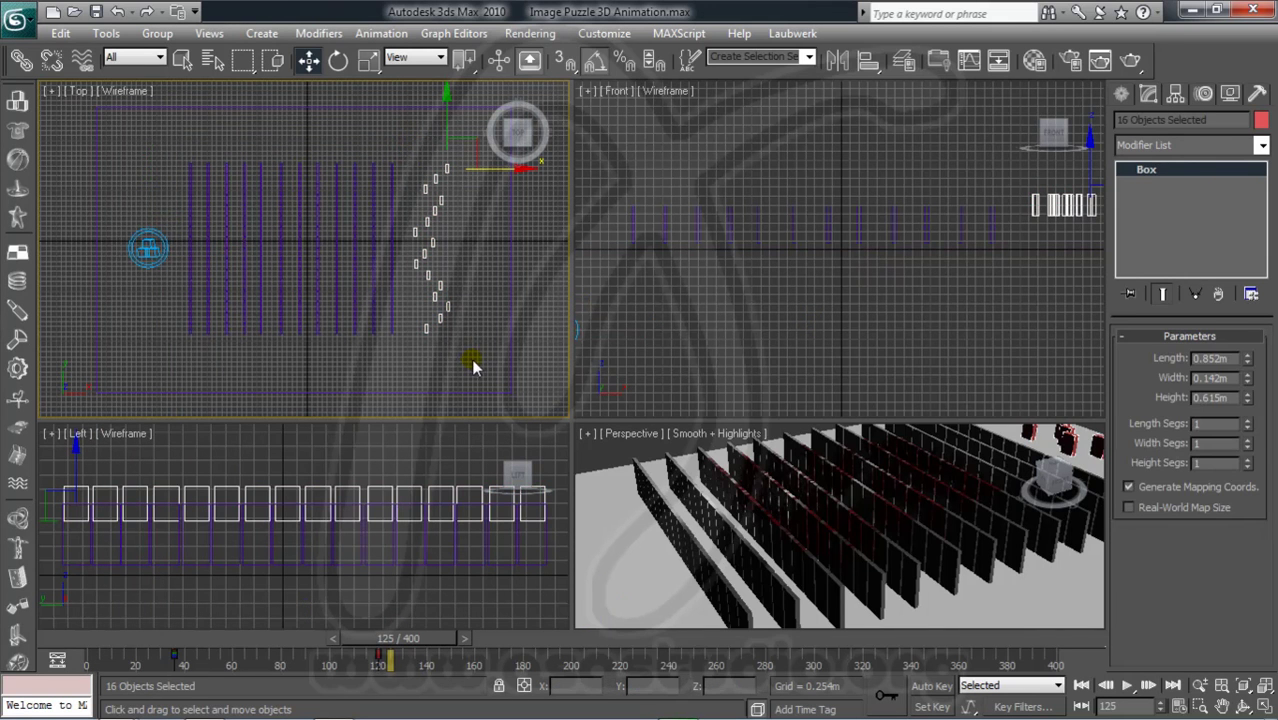
Turn on Unyielding in the reactor Properties rollout for the 16 selected boxes.
{"action": "left_click", "coordinate": [1257, 93]}
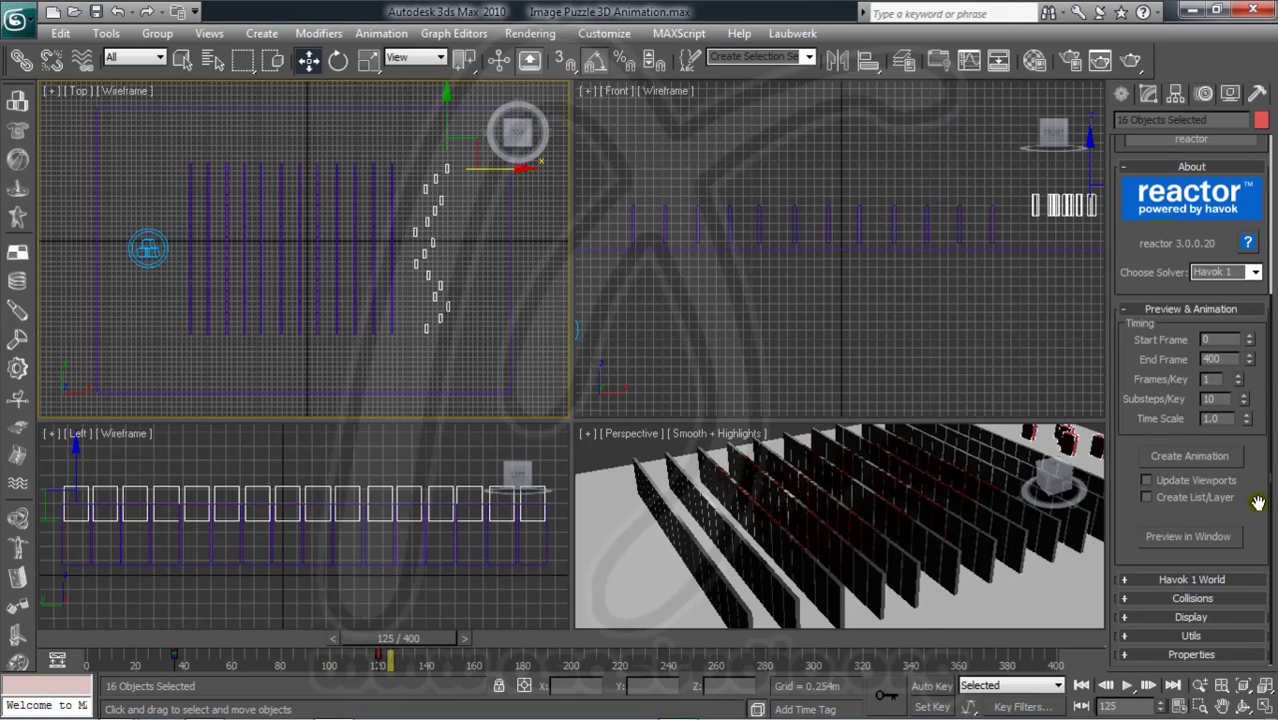
{"action": "left_click", "coordinate": [1192, 655]}
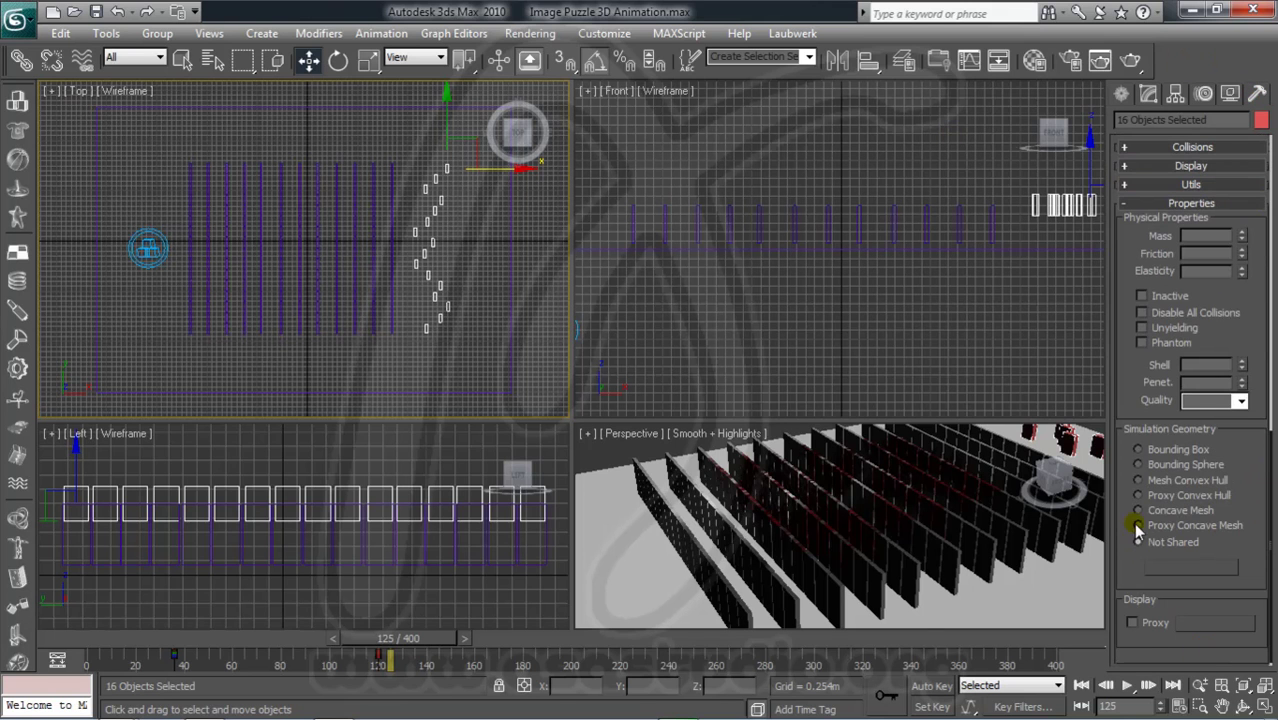
{"action": "left_click", "coordinate": [1142, 328]}
Play the reactor real-time preview until the sliding boxes knock the panel rows flat, then close it.
{"action": "scroll", "coordinate": [1255, 240], "scroll_direction": "up", "scroll_amount": 2}
{"action": "scroll", "coordinate": [1255, 240], "scroll_direction": "up", "scroll_amount": 2}
{"action": "left_click", "coordinate": [1188, 272]}
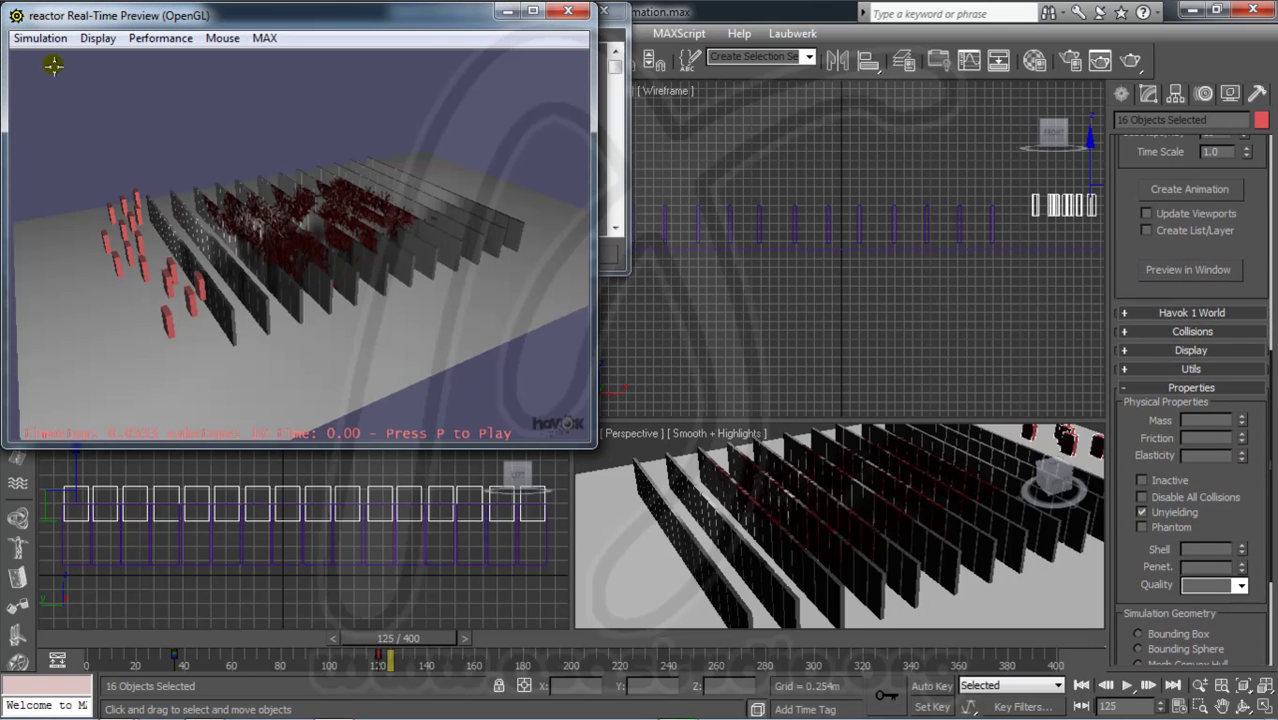
{"action": "left_click", "coordinate": [40, 38]}
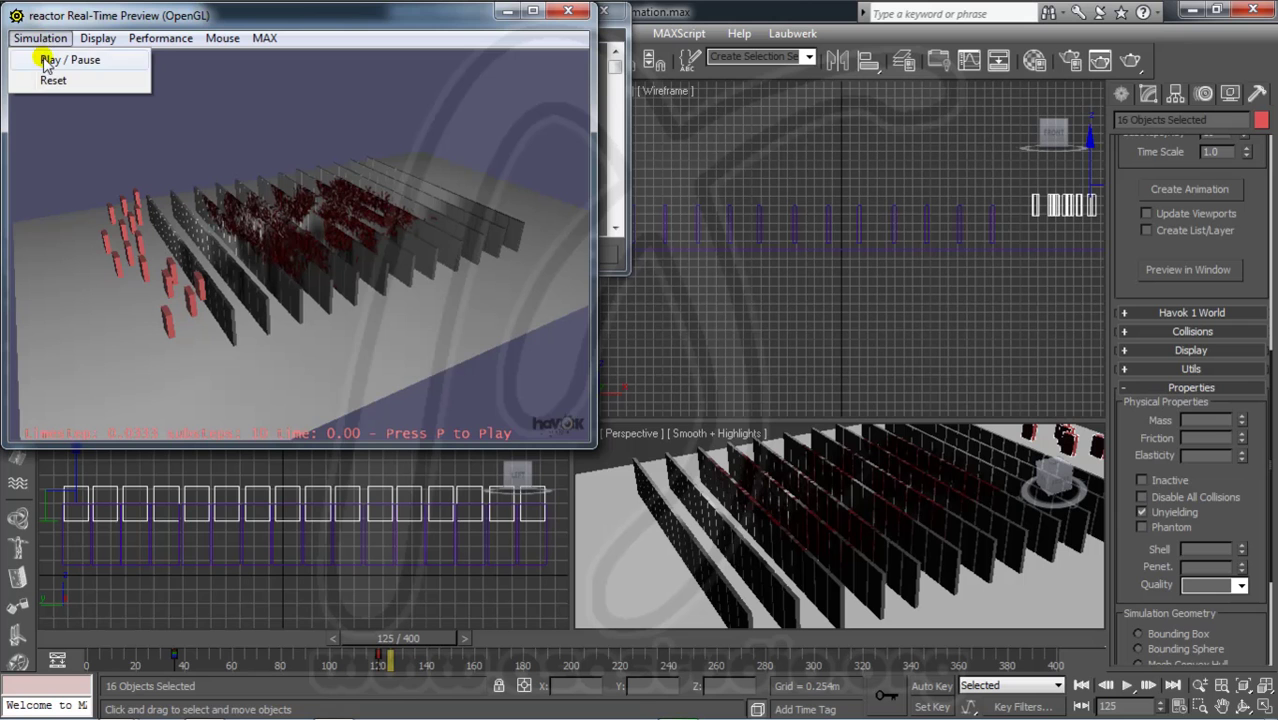
{"action": "left_click", "coordinate": [46, 56]}
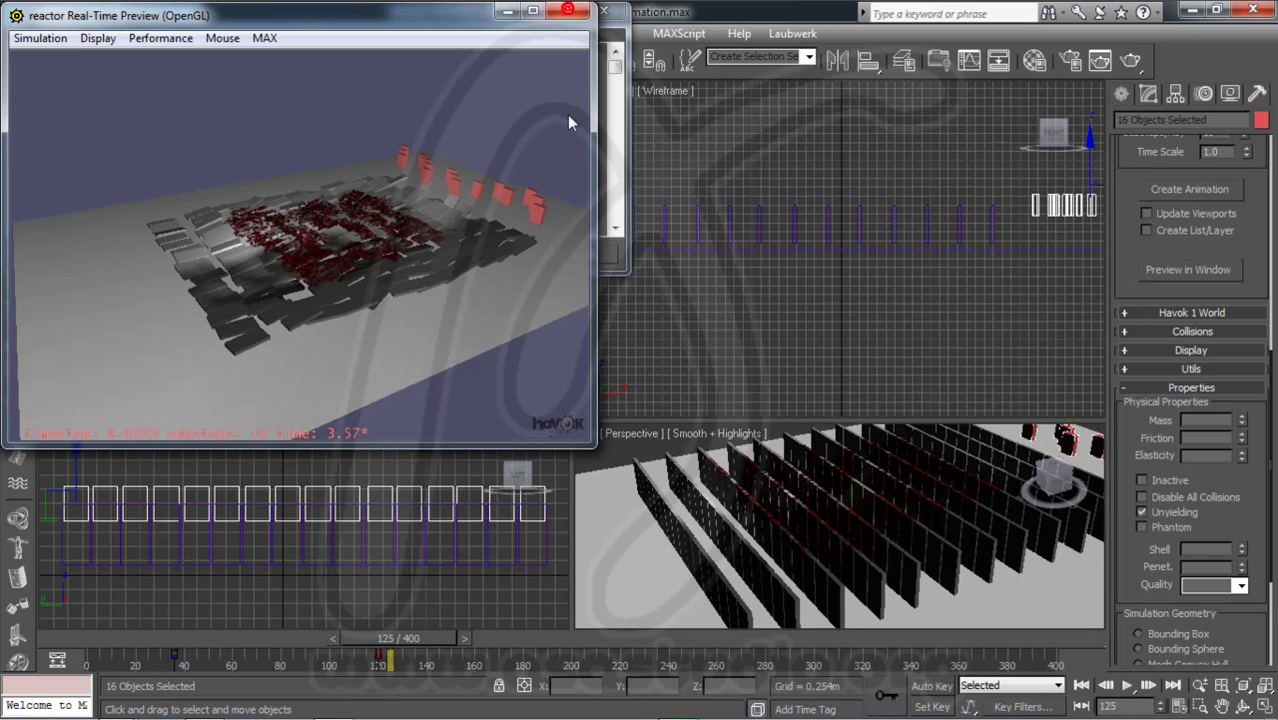
{"action": "left_click", "coordinate": [586, 15]}
Close Reactor Messages and set the reactor End Frame to 220.
{"action": "left_click", "coordinate": [603, 11]}
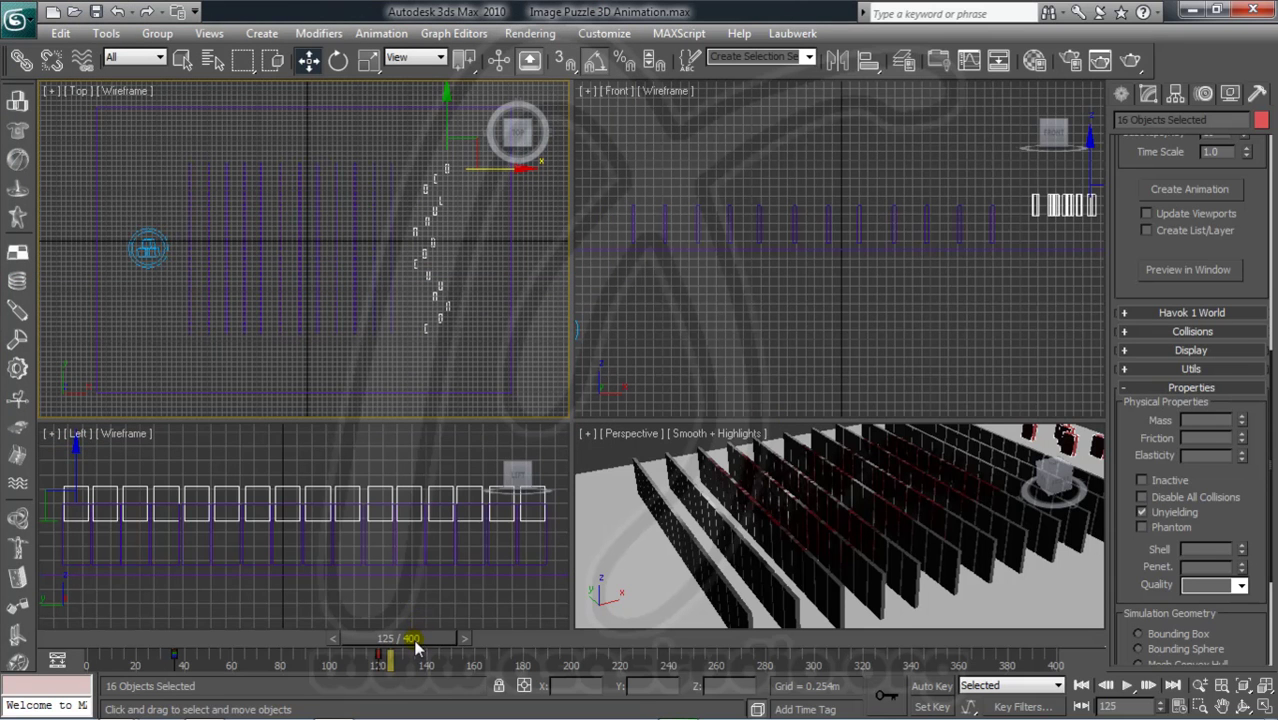
{"action": "left_click", "coordinate": [1183, 191]}
{"action": "scroll", "coordinate": [1263, 216], "scroll_direction": "up", "scroll_amount": 5}
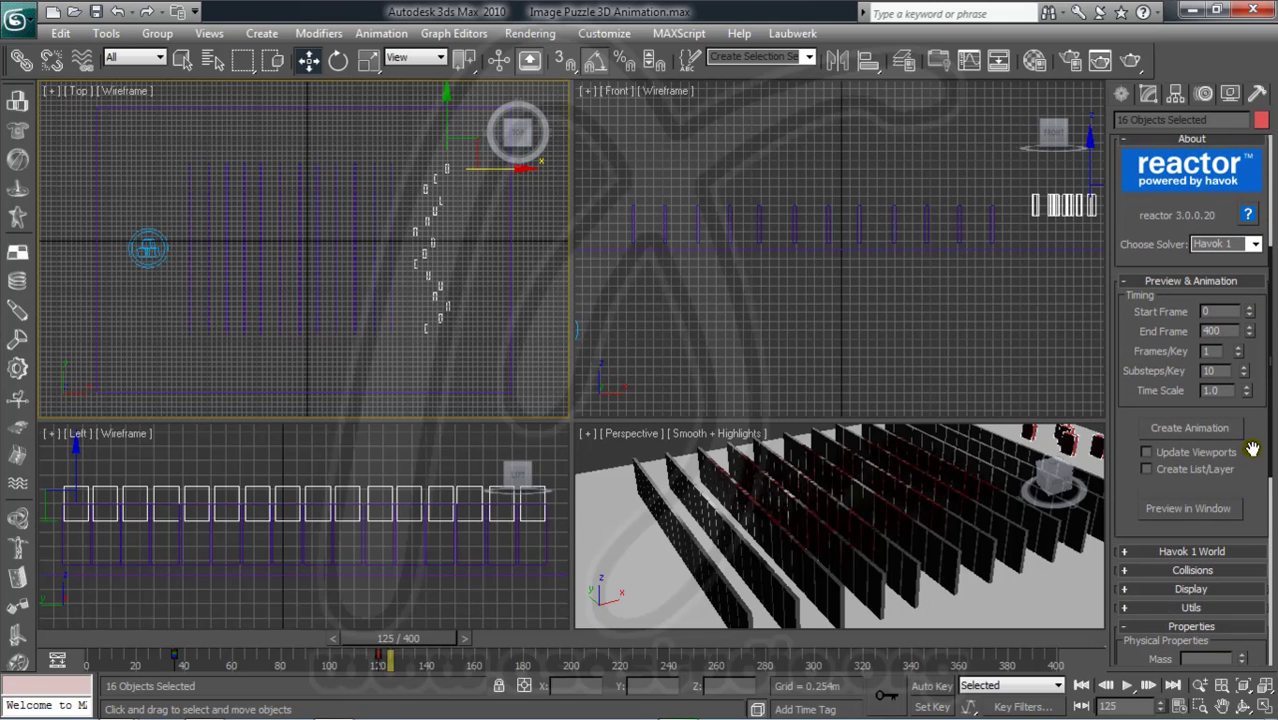
{"action": "double_click", "coordinate": [1209, 328]}
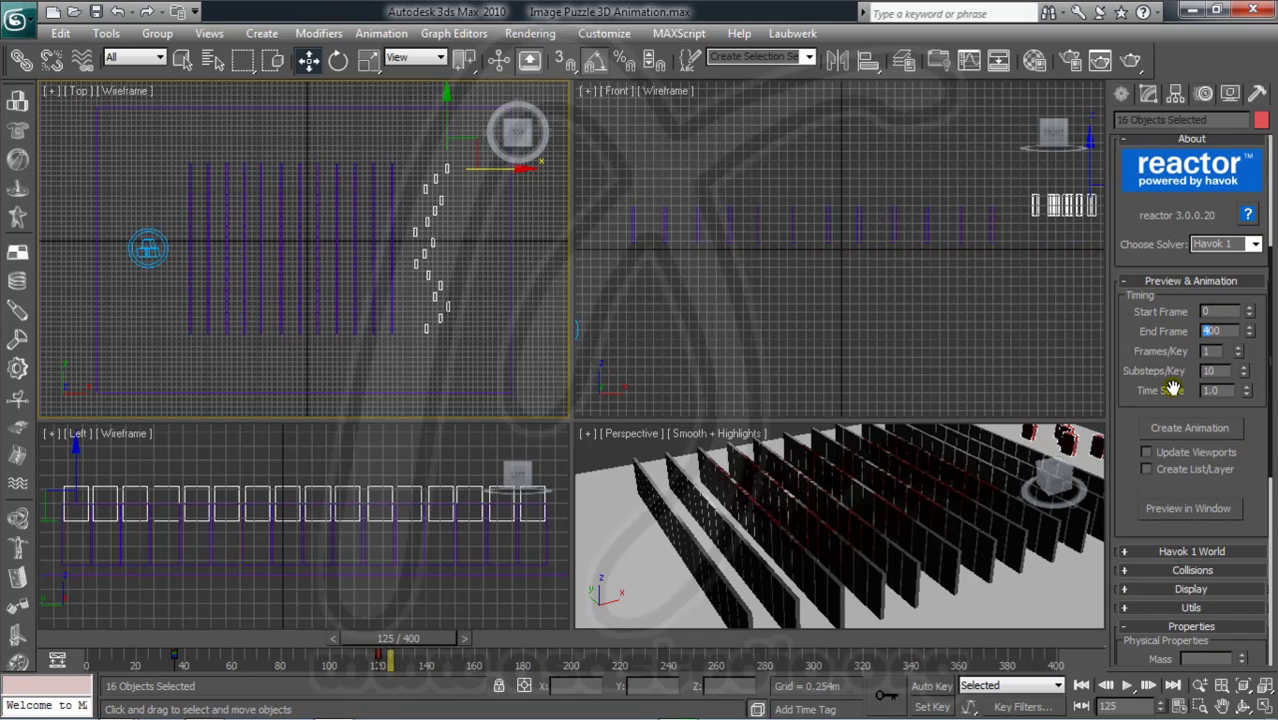
{"action": "left_click", "coordinate": [1210, 334]}
{"action": "type", "text": "220"}
Bake the reactor simulation into keyframed animation with Create Animation and confirm.
{"action": "left_click_drag", "start_coordinate": [1249, 420], "coordinate": [1249, 370]}
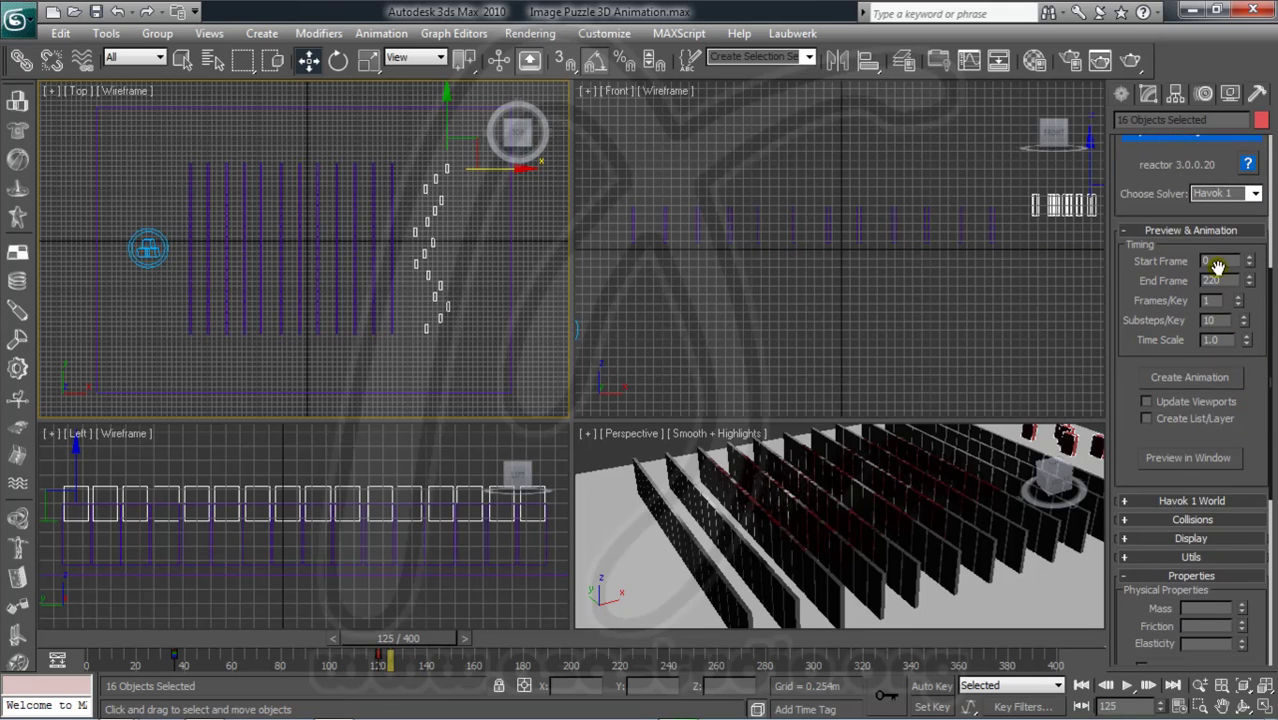
{"action": "left_click", "coordinate": [1188, 385]}
{"action": "left_click", "coordinate": [610, 380]}
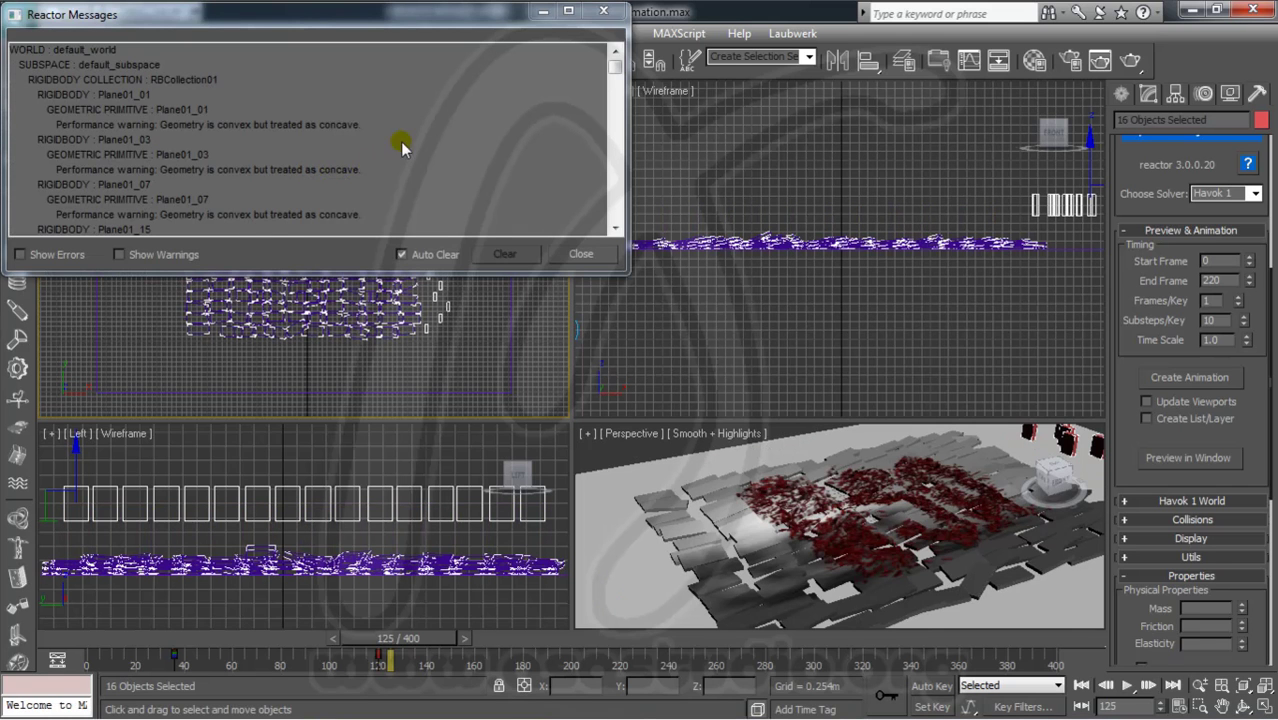
Close the Reactor Messages log and scrub the time slider back to the start of the baked animation.
{"action": "left_click", "coordinate": [605, 12]}
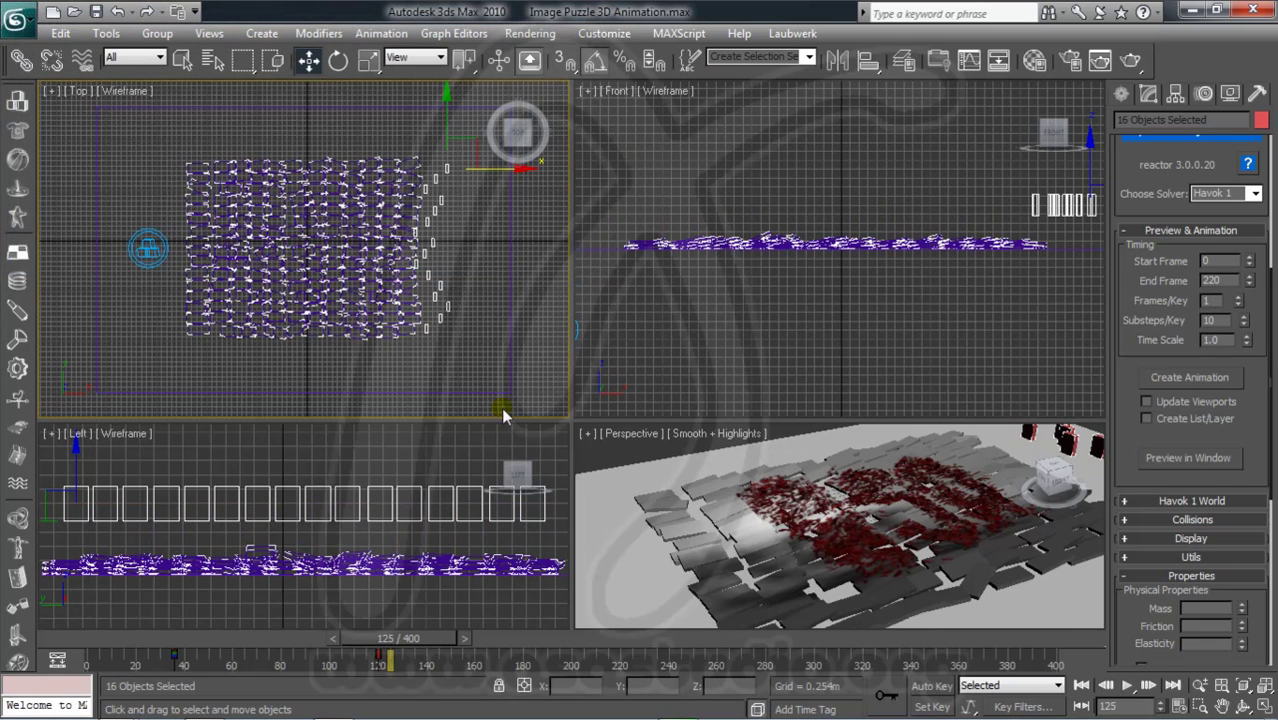
{"action": "mouse_move", "coordinate": [406, 650]}
{"action": "left_mouse_down"}
{"action": "mouse_move", "coordinate": [133, 658]}
{"action": "mouse_move", "coordinate": [398, 658]}
{"action": "left_mouse_up"}
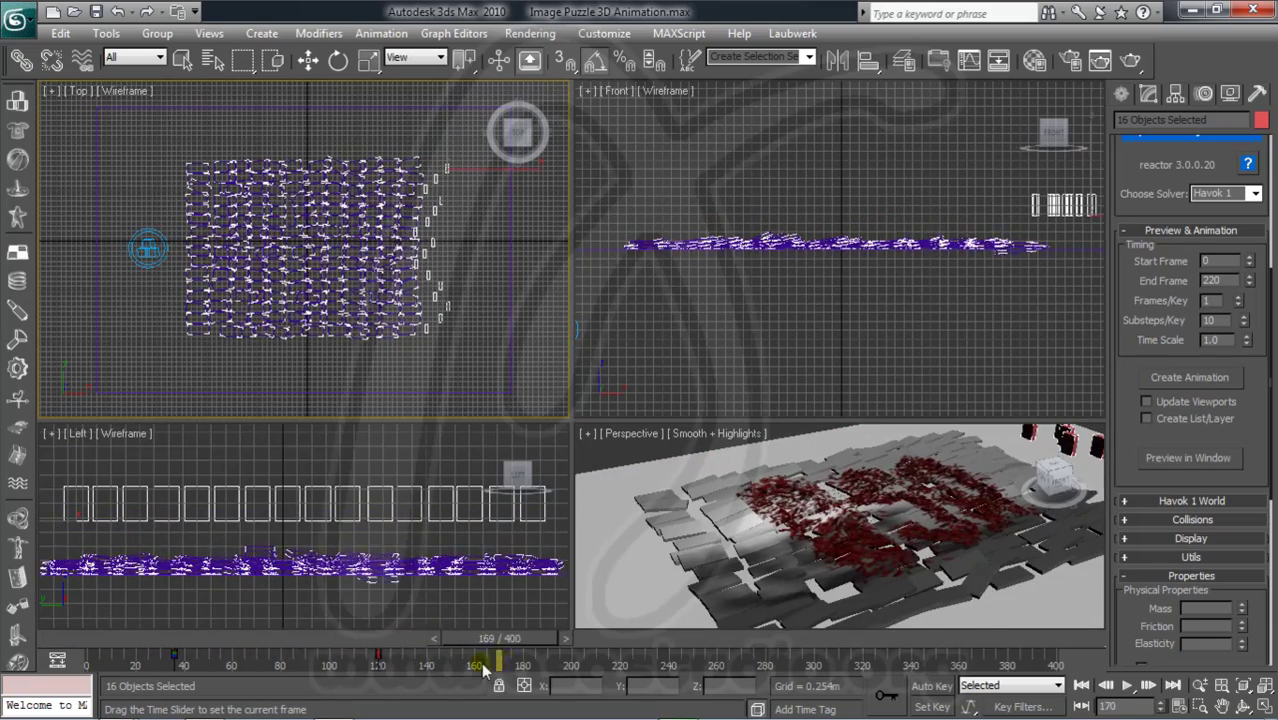
{"action": "mouse_move", "coordinate": [398, 658]}
{"action": "left_mouse_down"}
{"action": "mouse_move", "coordinate": [99, 675]}
{"action": "mouse_move", "coordinate": [173, 670]}
{"action": "mouse_move", "coordinate": [119, 678]}
{"action": "mouse_move", "coordinate": [145, 678]}
{"action": "left_mouse_up"}
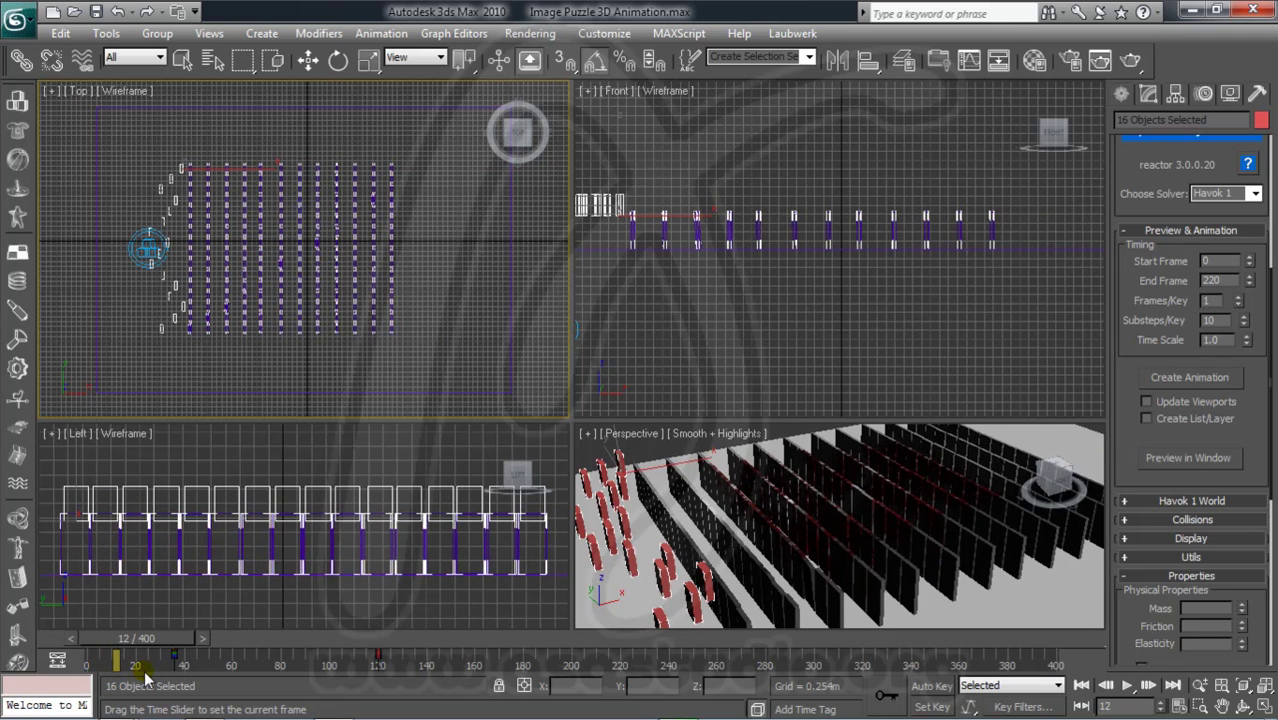
Set the animation start time to frame 12 and scrub to frame 34.
{"action": "key", "text": "w"}
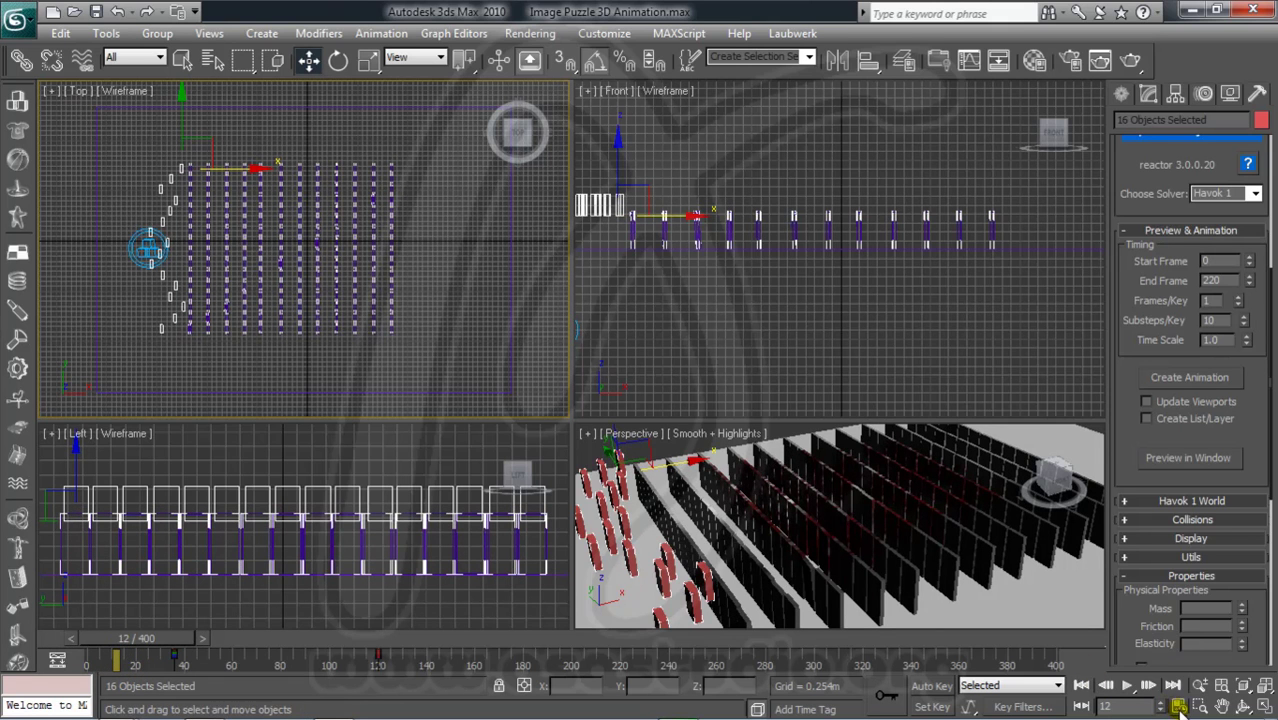
{"action": "left_click", "coordinate": [1175, 707]}
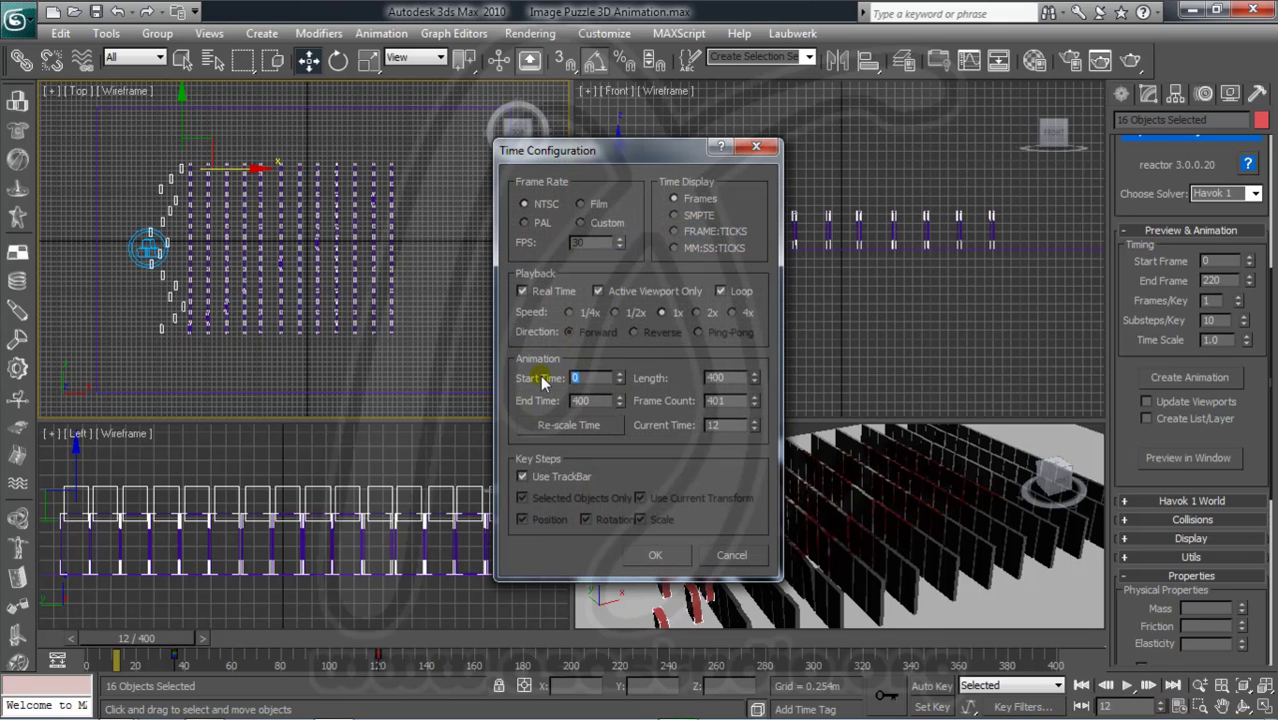
{"action": "left_click", "coordinate": [658, 556]}
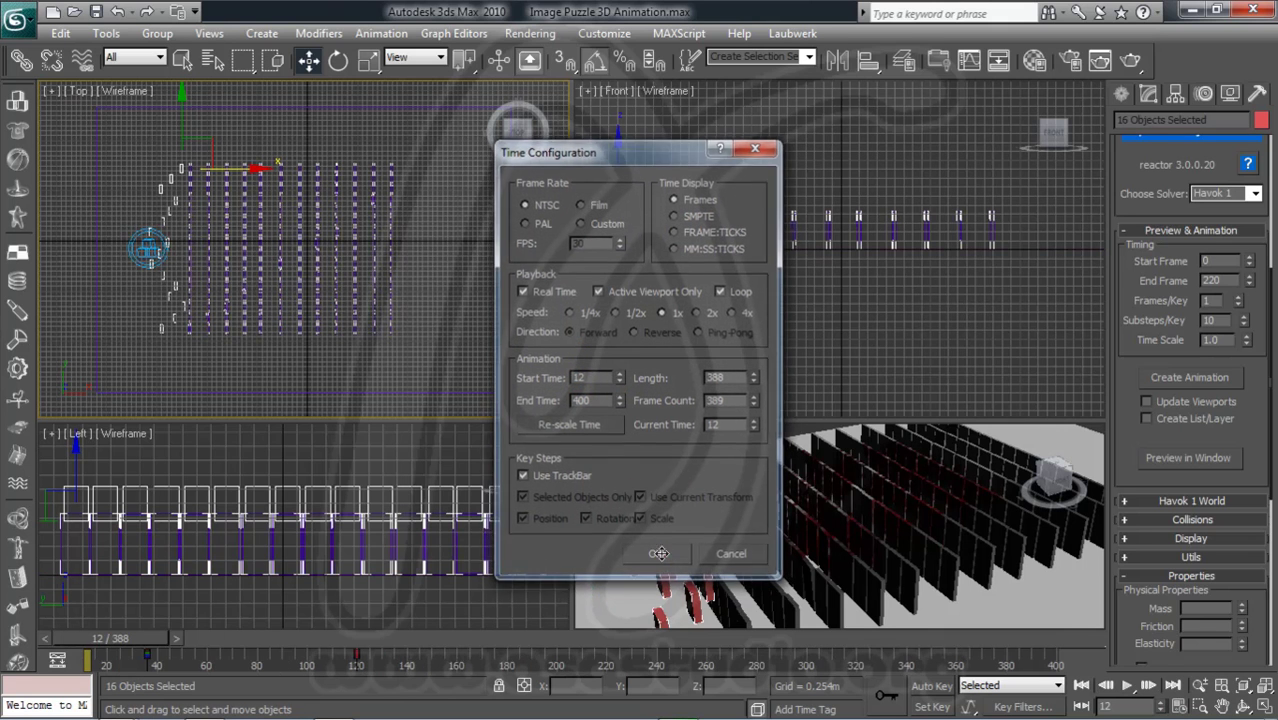
{"action": "left_click_drag", "start_coordinate": [123, 645], "coordinate": [450, 653]}
Set the animation end time to 150, giving a 12–150 range, and go to frame 150.
{"action": "key", "text": "w"}
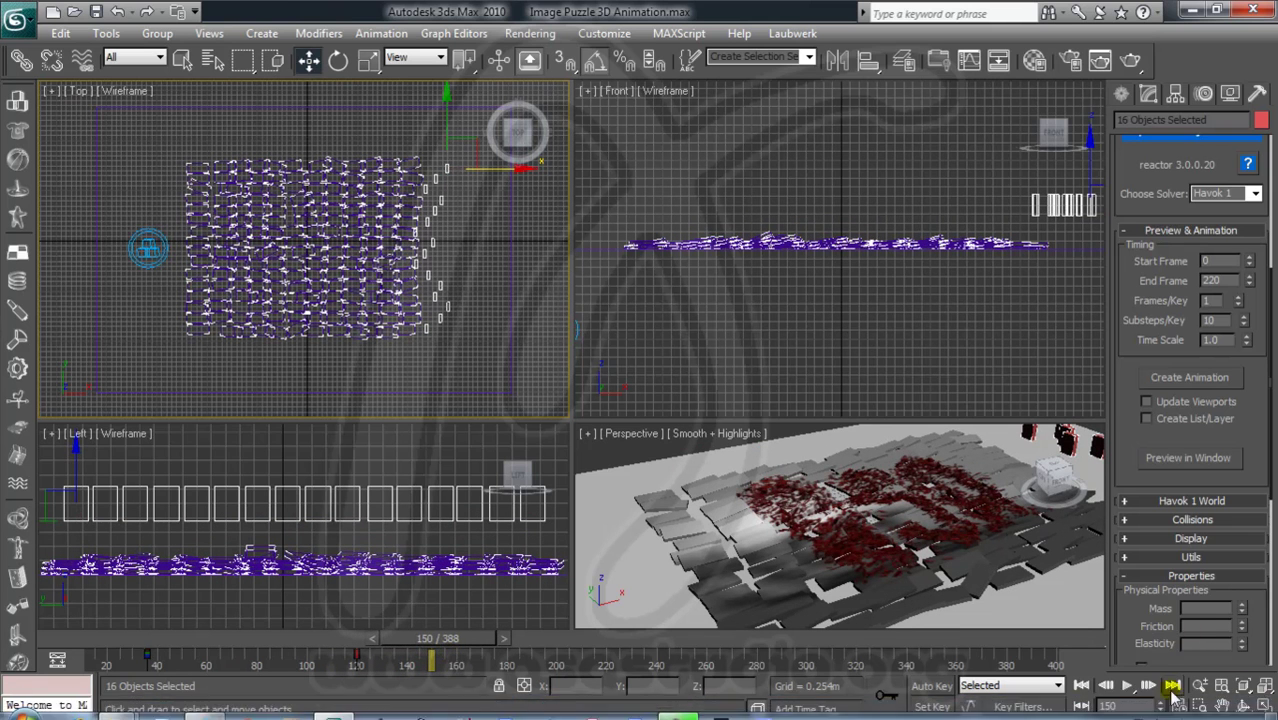
{"action": "left_click", "coordinate": [1172, 706]}
{"action": "double_click", "coordinate": [594, 399]}
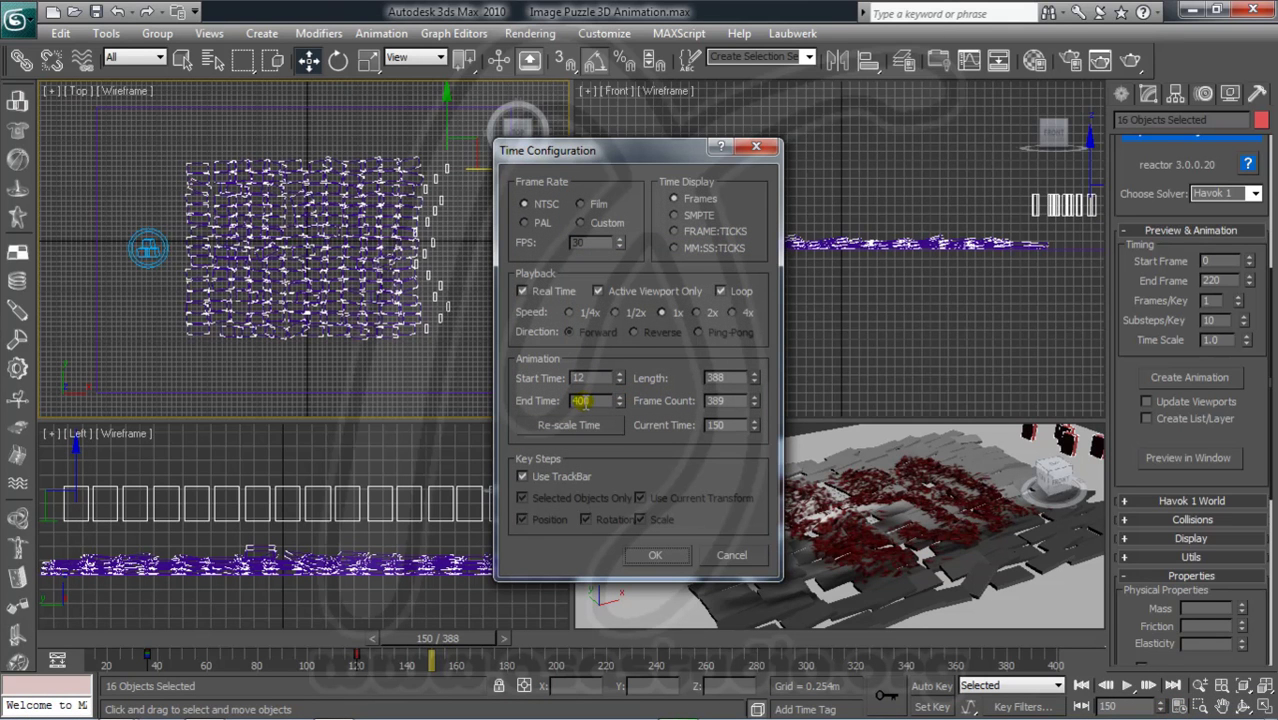
{"action": "left_click_drag", "start_coordinate": [581, 400], "coordinate": [525, 403]}
{"action": "left_click", "coordinate": [655, 555]}
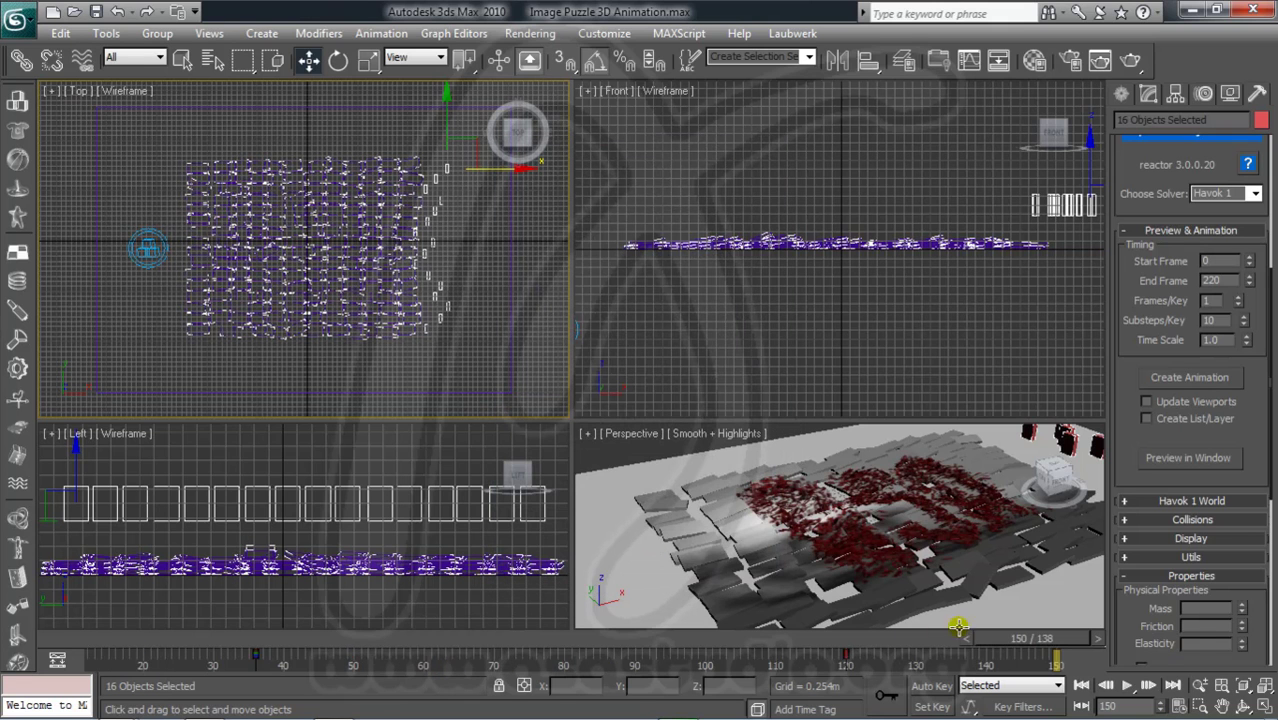
{"action": "mouse_move", "coordinate": [1031, 648]}
{"action": "left_mouse_down"}
{"action": "mouse_move", "coordinate": [145, 650]}
{"action": "mouse_move", "coordinate": [1055, 657]}
{"action": "left_mouse_up"}
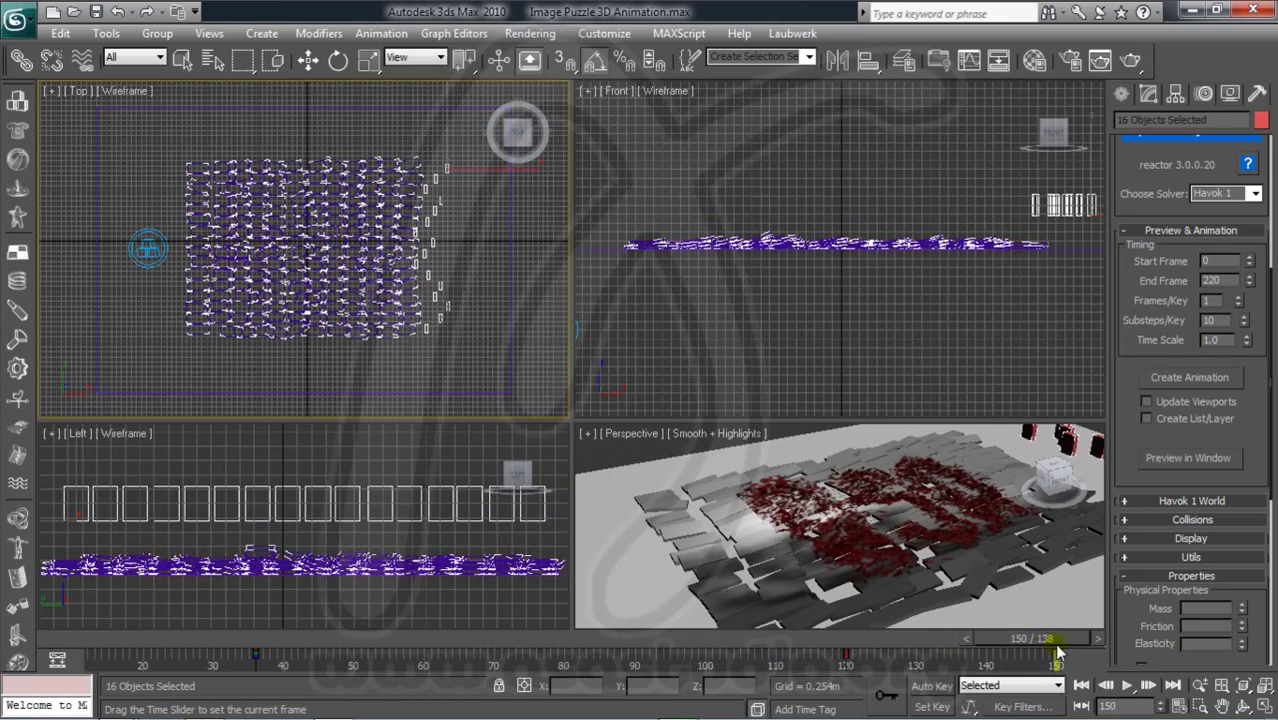
{"action": "key", "text": "w"}
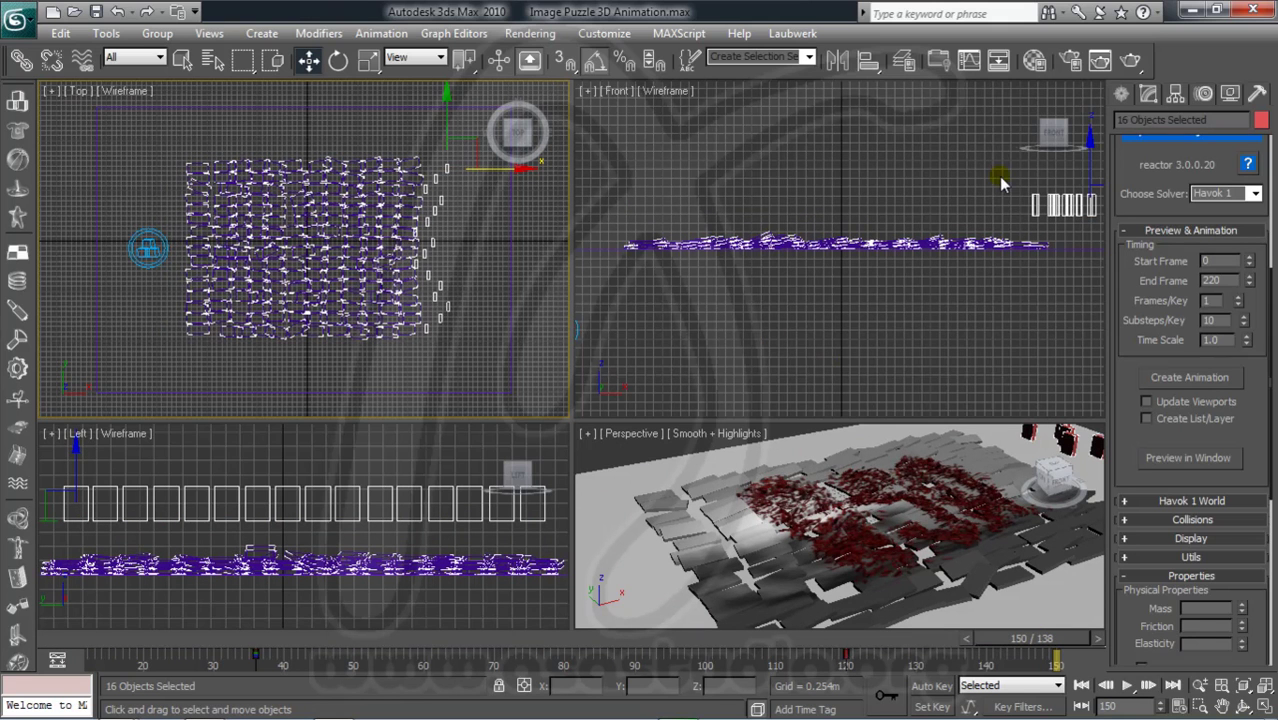
Hide the 16 selected sliding boxes via Hide Selection in the Front view, then return to frame 150.
{"action": "right_click", "coordinate": [1024, 177]}
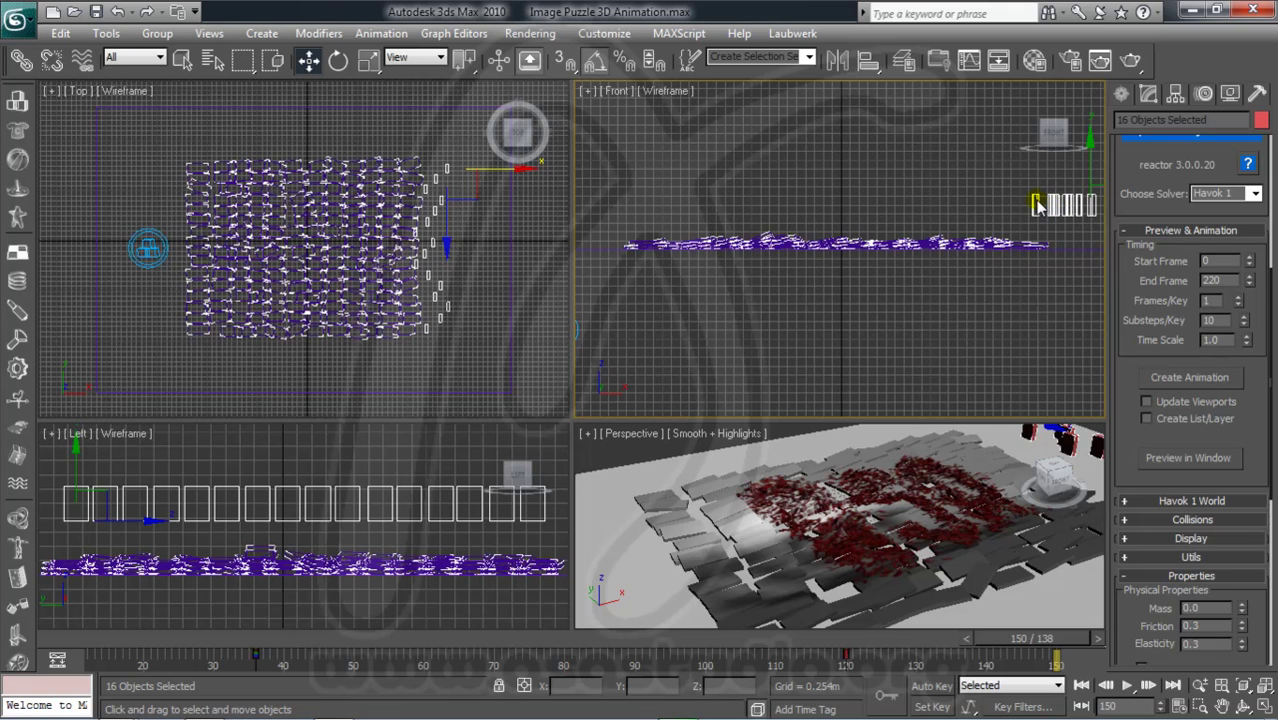
{"action": "right_click", "coordinate": [1038, 205]}
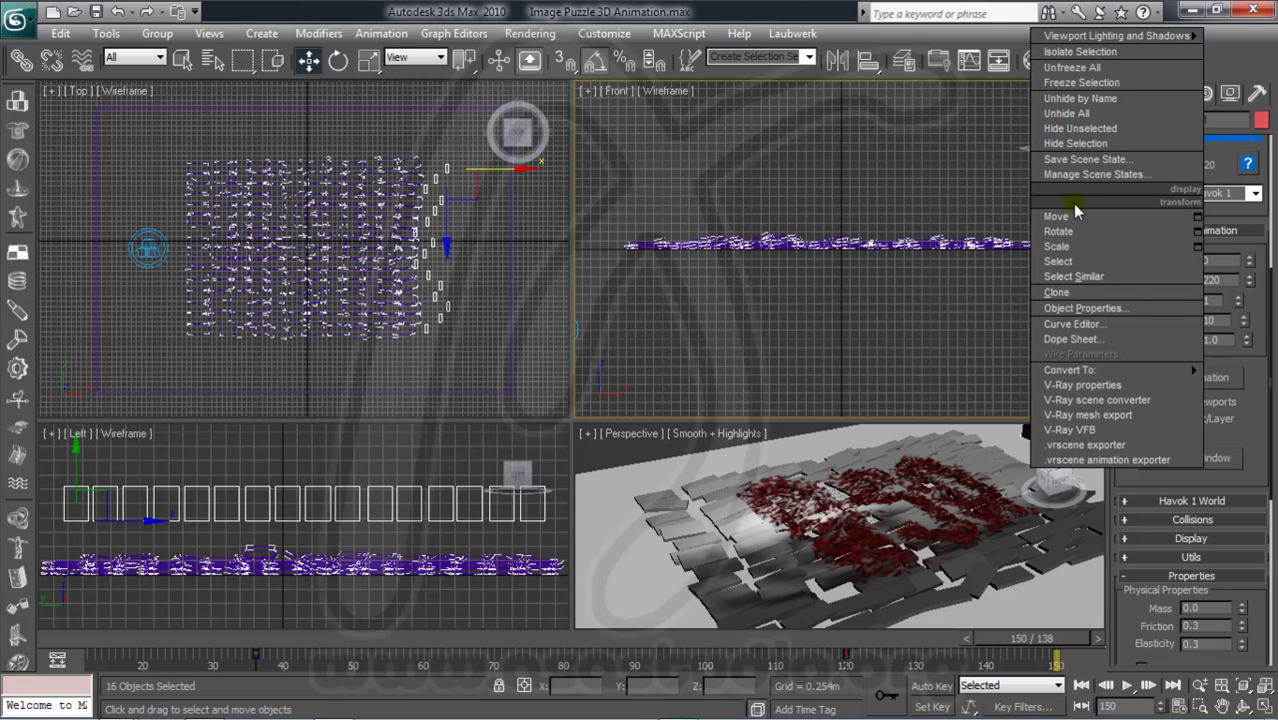
{"action": "left_click", "coordinate": [1078, 145]}
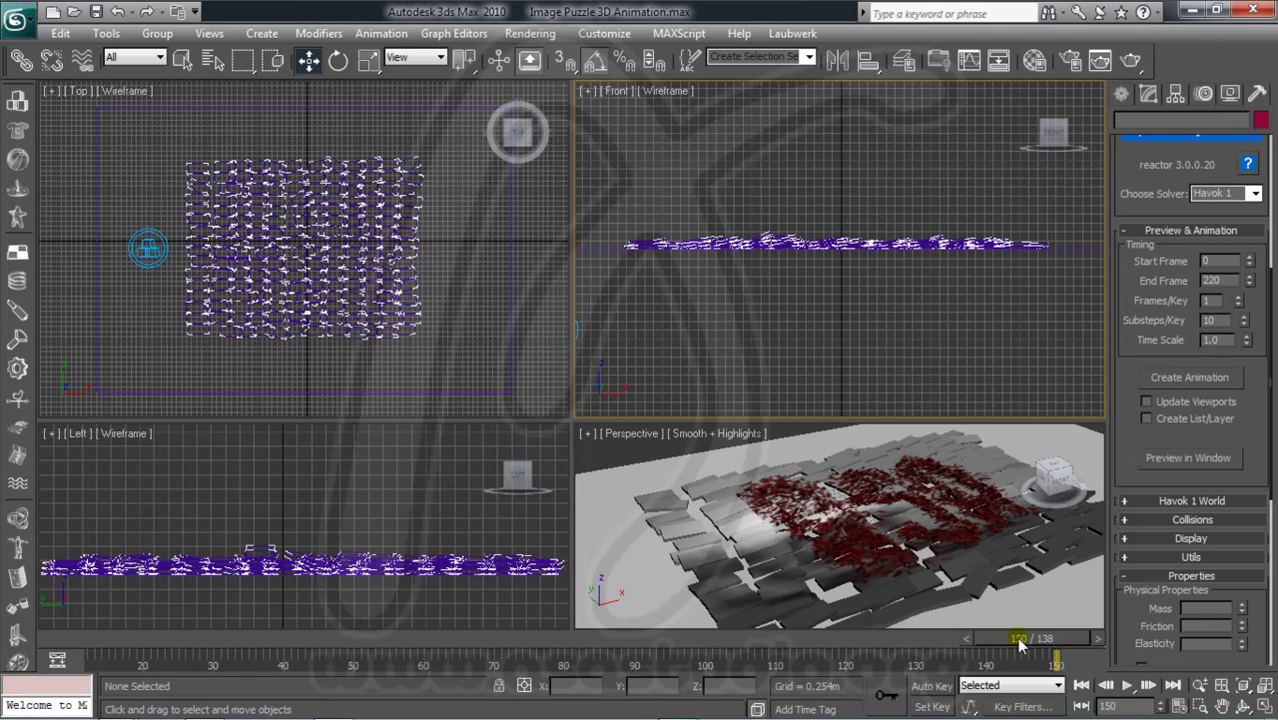
{"action": "mouse_move", "coordinate": [1030, 638]}
{"action": "left_mouse_down"}
{"action": "mouse_move", "coordinate": [686, 648]}
{"action": "mouse_move", "coordinate": [1056, 648]}
{"action": "left_mouse_up"}
{"action": "key", "text": "w"}
Place a standard Omni light above the left of the tiles in the Front view.
{"action": "left_click", "coordinate": [1124, 93]}
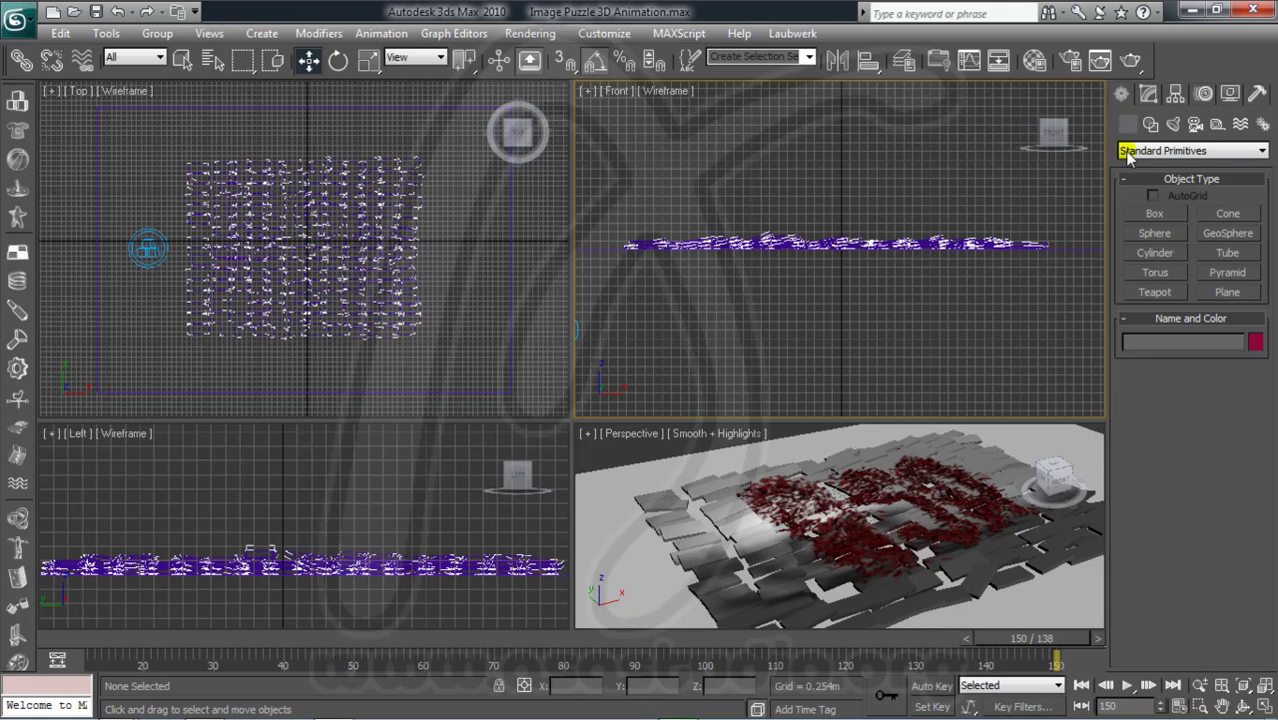
{"action": "left_click", "coordinate": [1173, 125]}
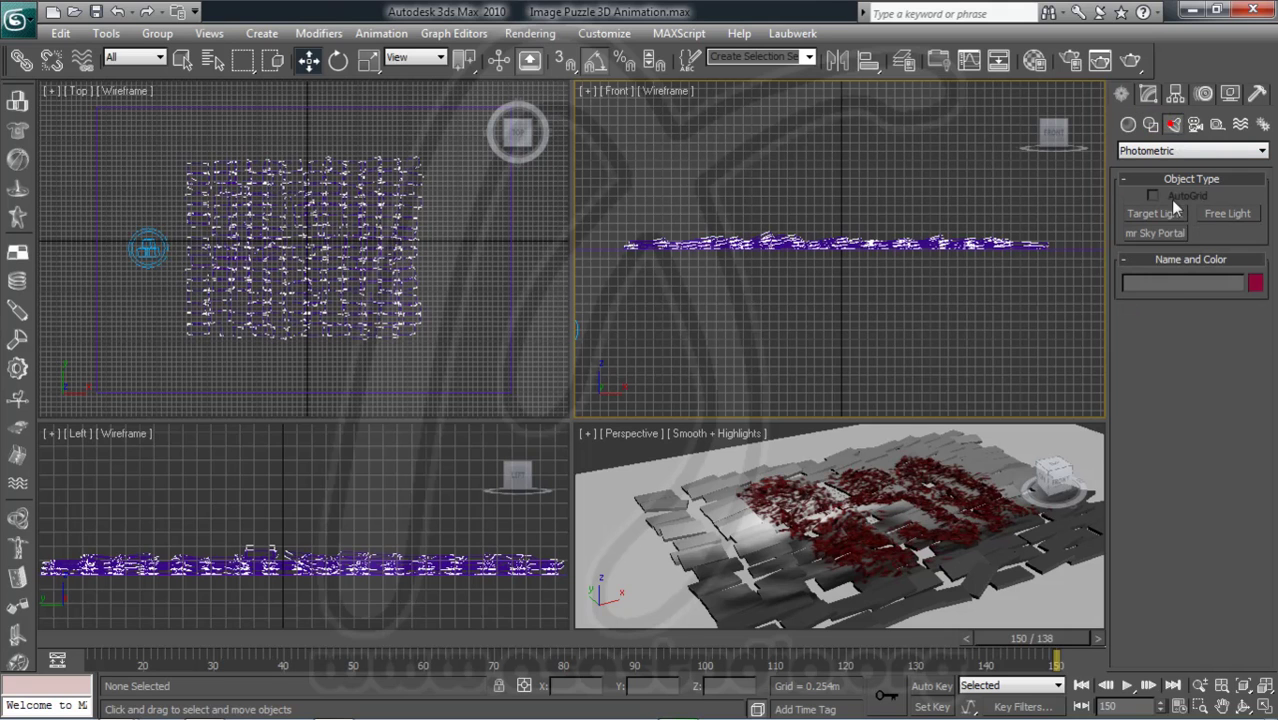
{"action": "left_click", "coordinate": [1177, 151]}
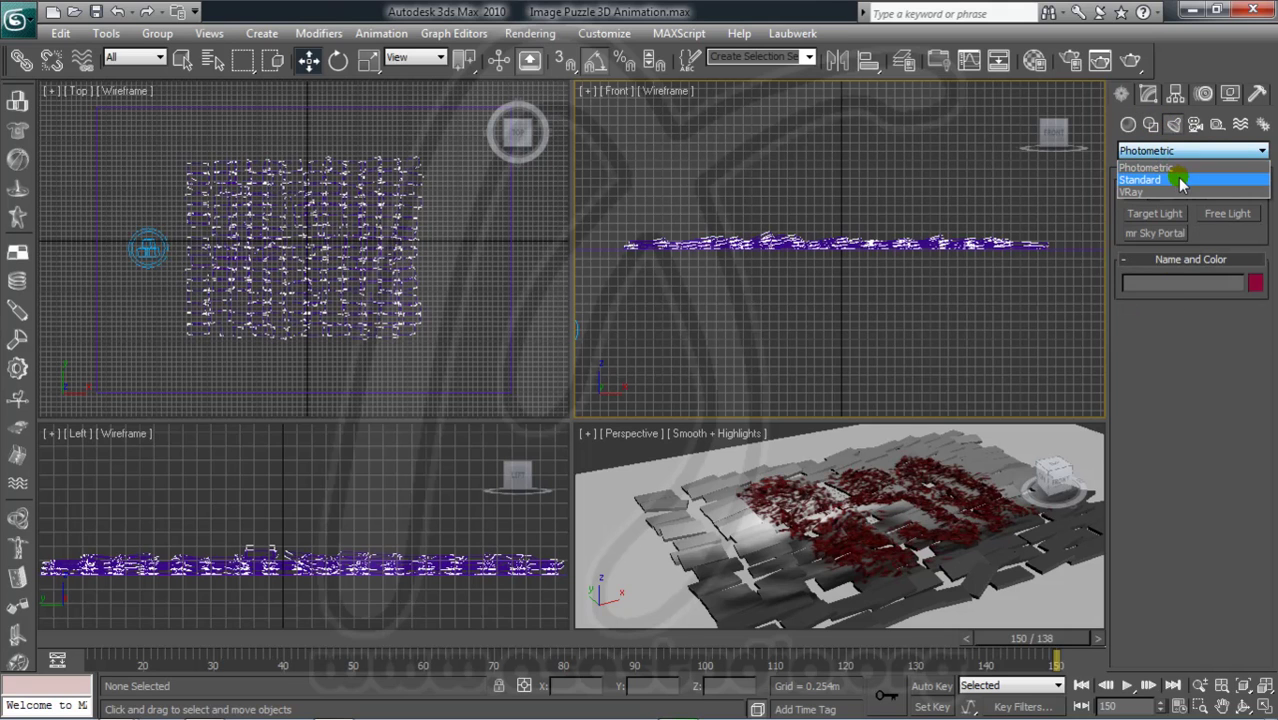
{"action": "left_click", "coordinate": [1178, 181]}
{"action": "left_click", "coordinate": [1158, 253]}
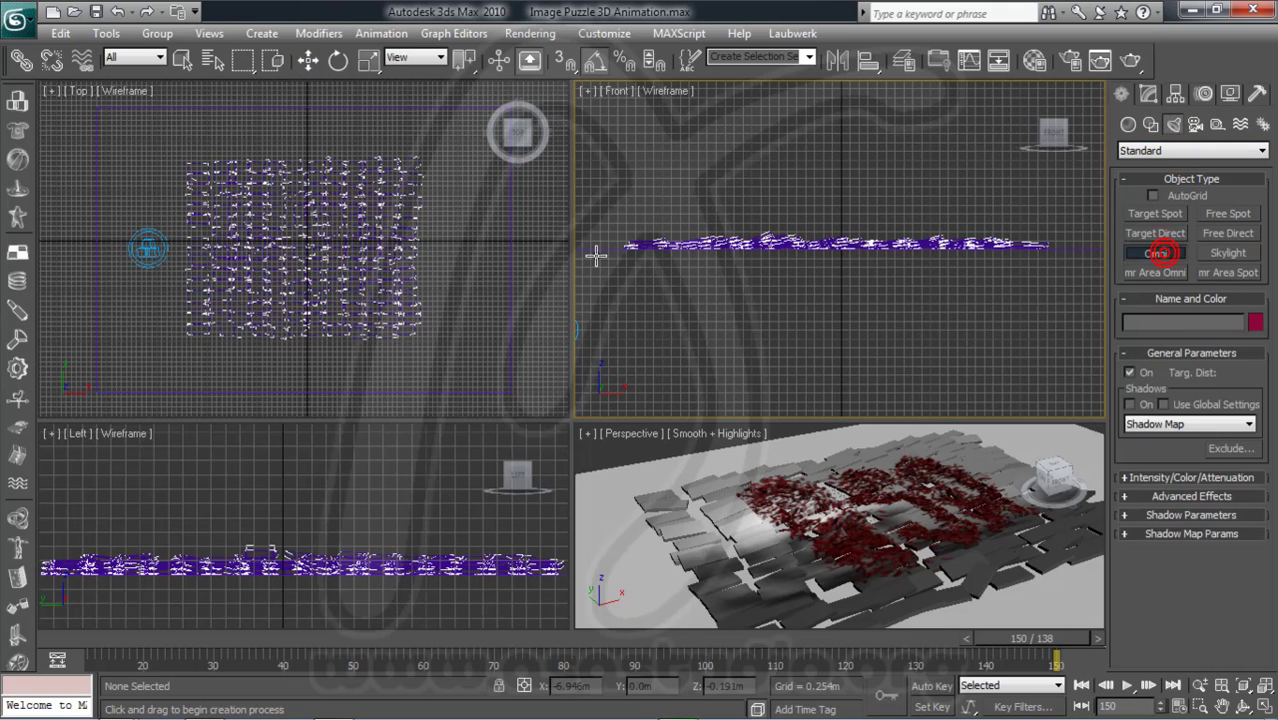
{"action": "left_click", "coordinate": [614, 195]}
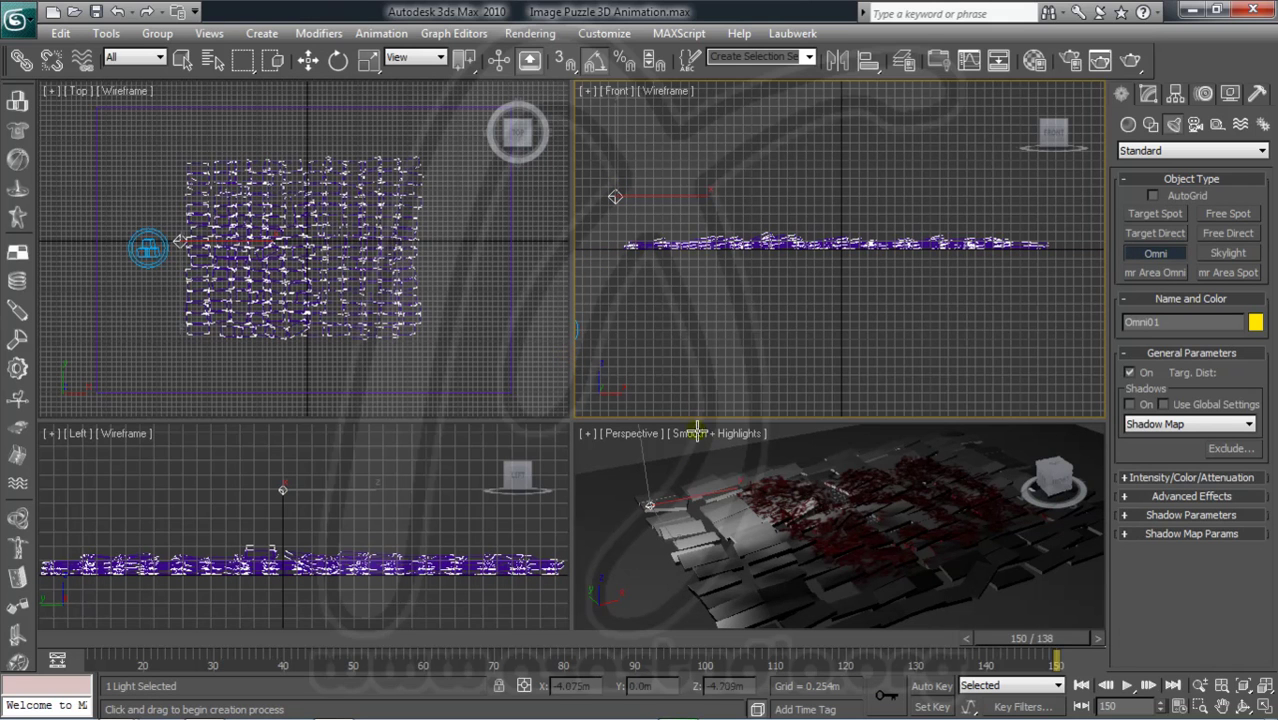
Turn on the Omni01 light's shadows and test-render the Perspective view at frame 150.
{"action": "left_click", "coordinate": [1140, 477]}
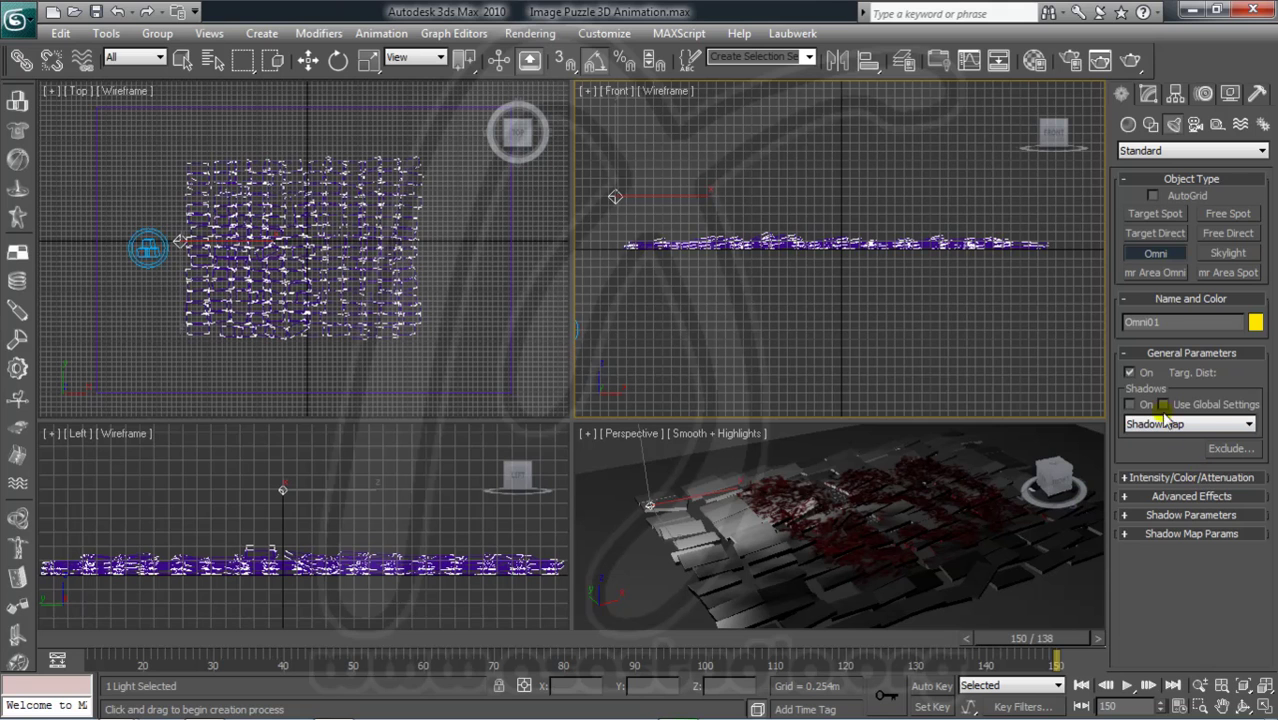
{"action": "left_click", "coordinate": [1129, 404]}
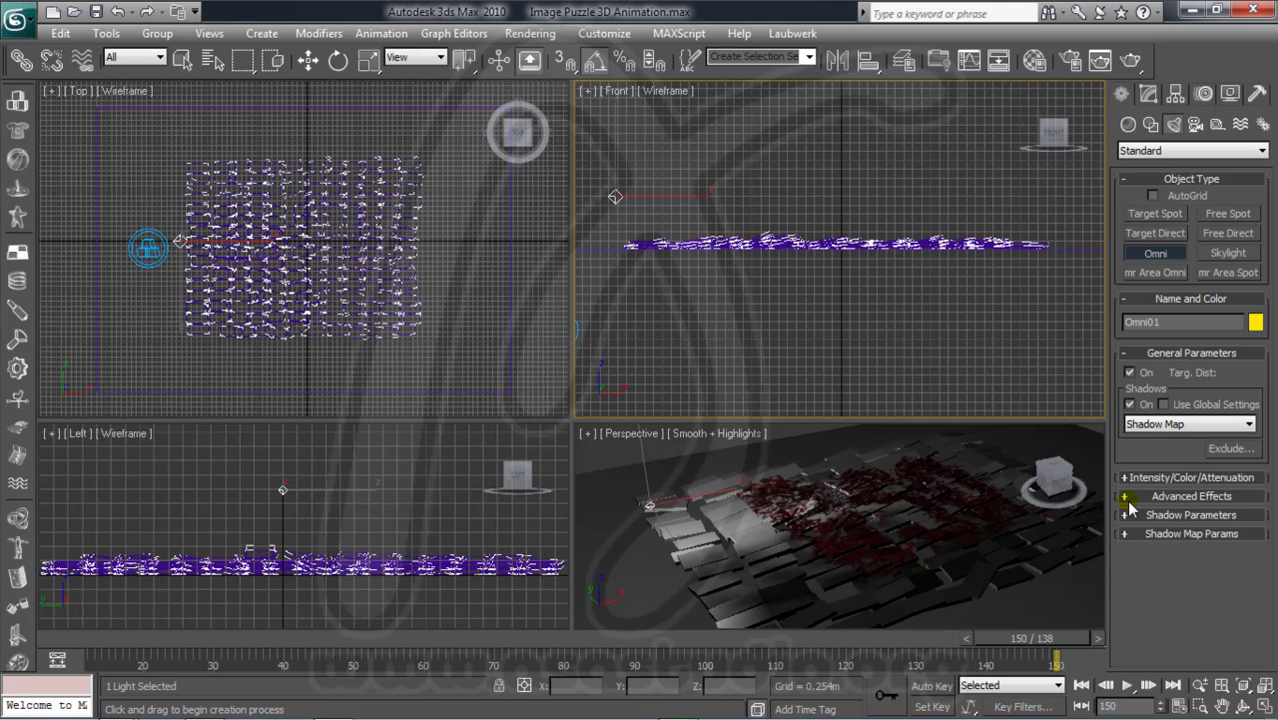
{"action": "right_click", "coordinate": [756, 490]}
{"action": "left_click", "coordinate": [1131, 61]}
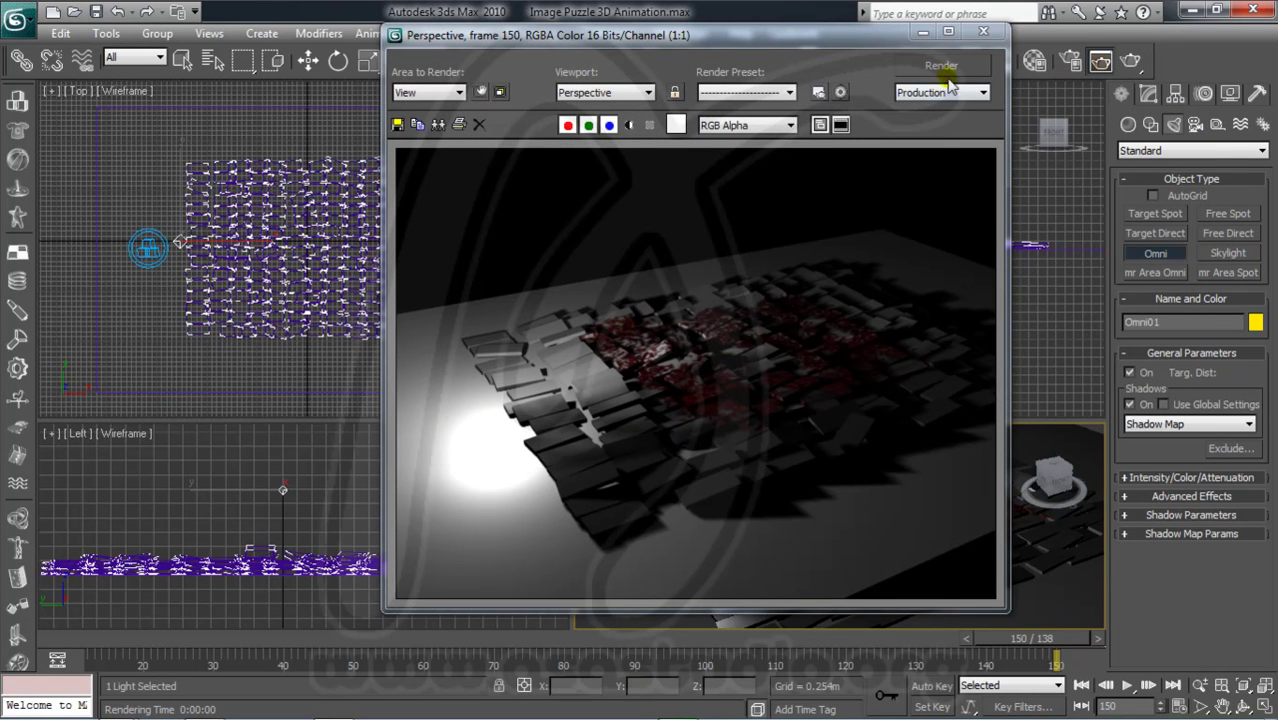
Shift-drag the omni light higher in the Front view to create the copy Omni02.
{"action": "left_click", "coordinate": [983, 35]}
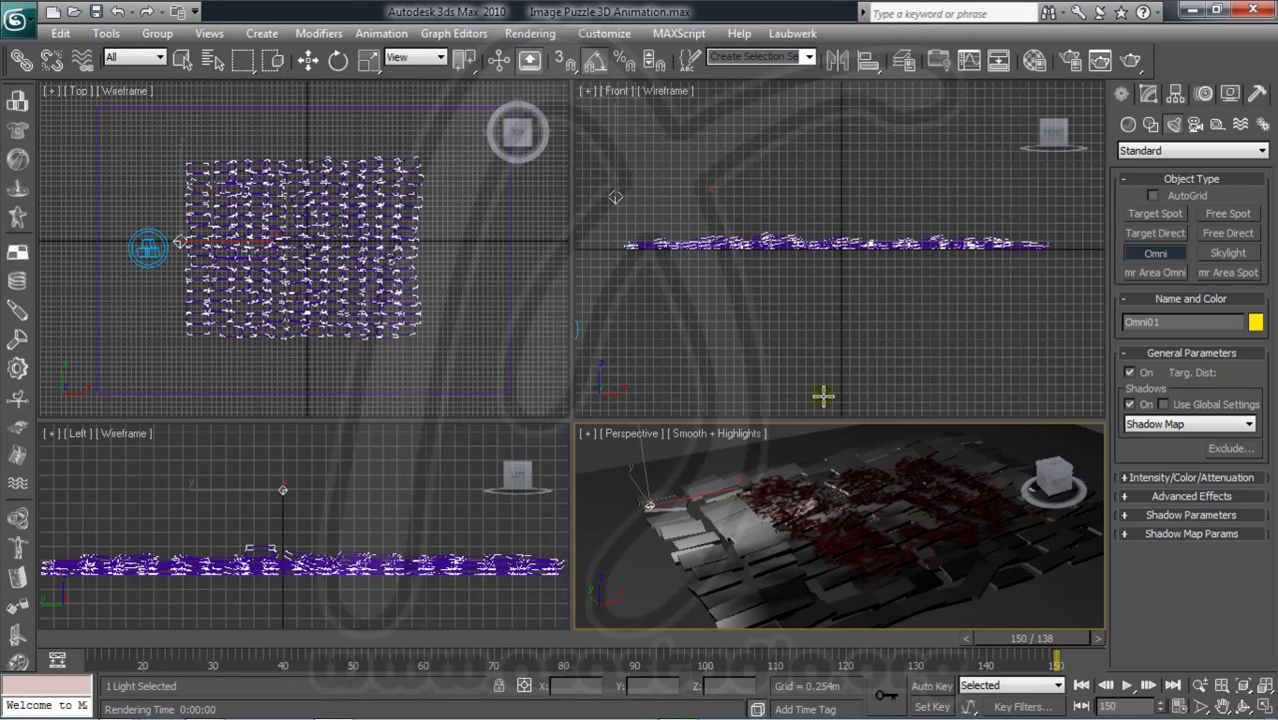
{"action": "right_click", "coordinate": [616, 198]}
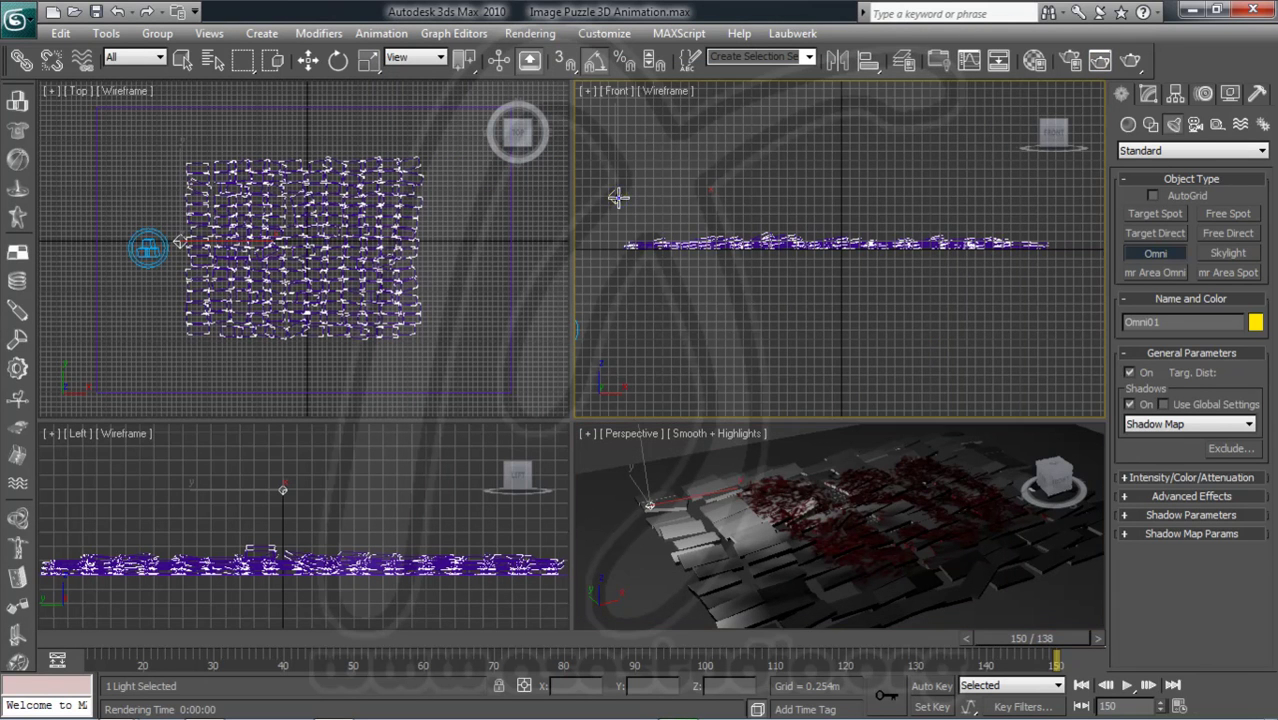
{"action": "right_click", "coordinate": [613, 200]}
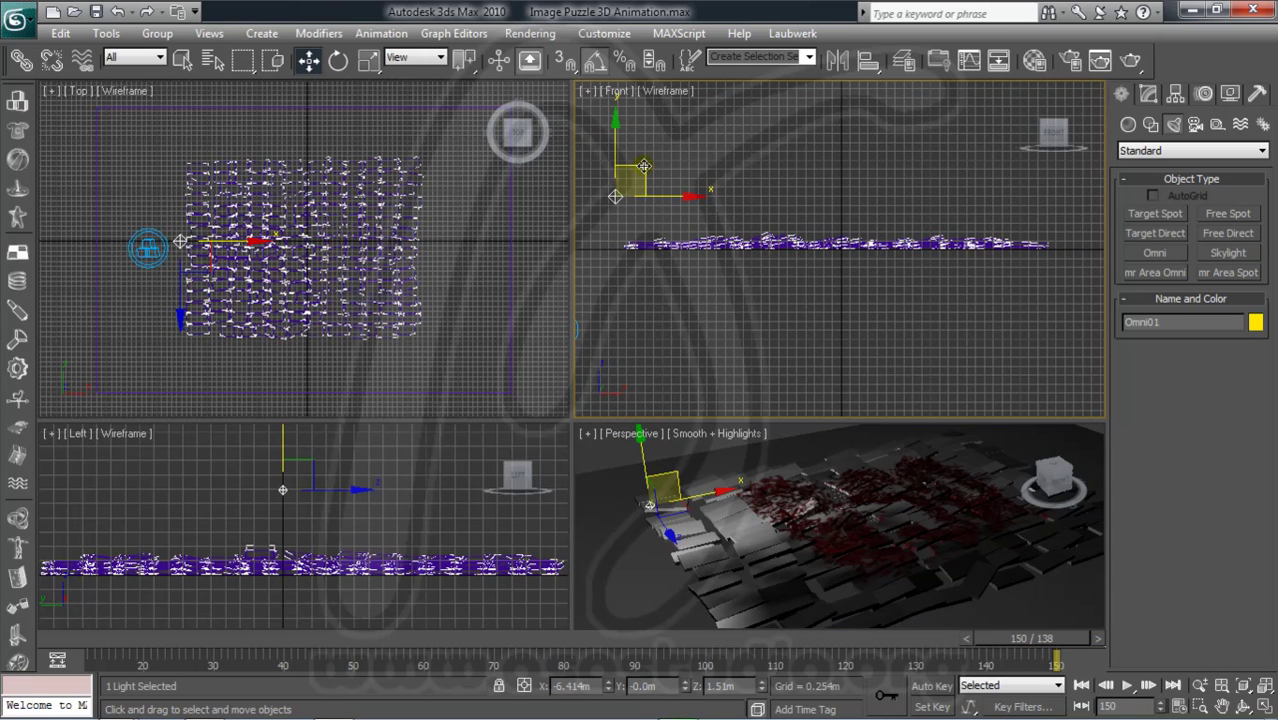
{"action": "left_click_drag", "start_coordinate": [643, 167], "coordinate": [888, 73], "text": "shift"}
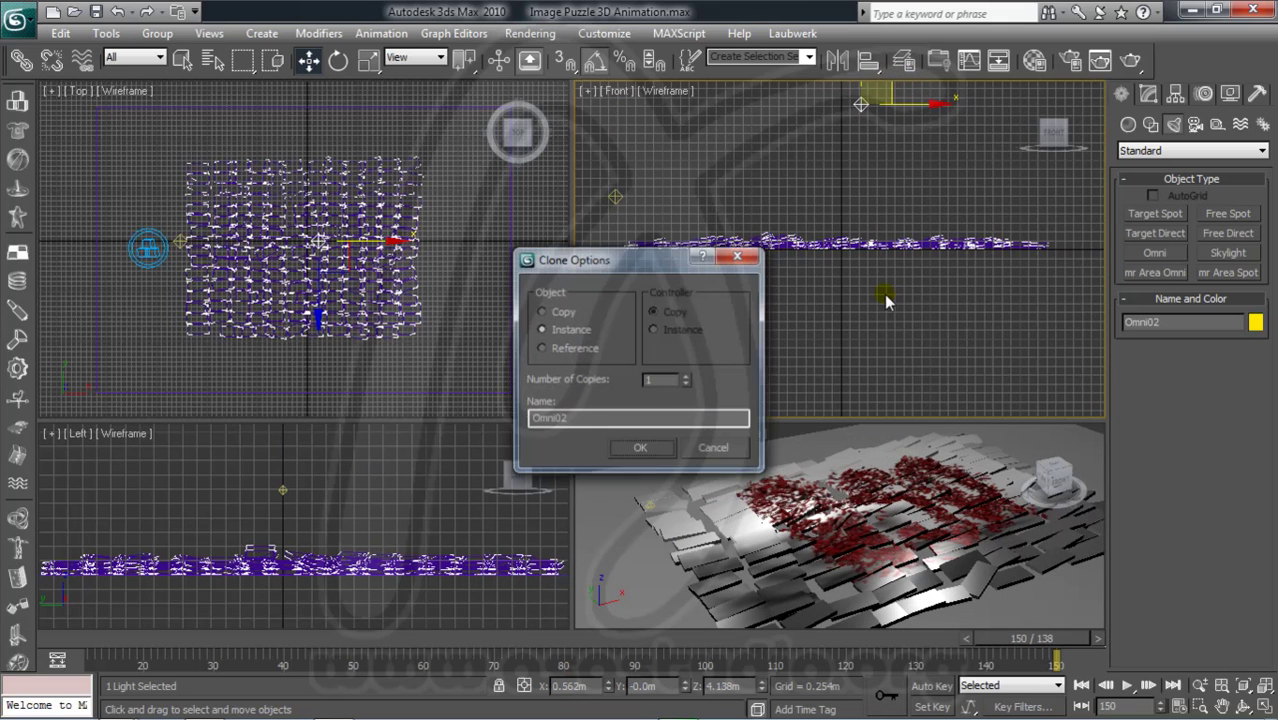
{"action": "left_click", "coordinate": [541, 313]}
{"action": "left_click", "coordinate": [640, 448]}
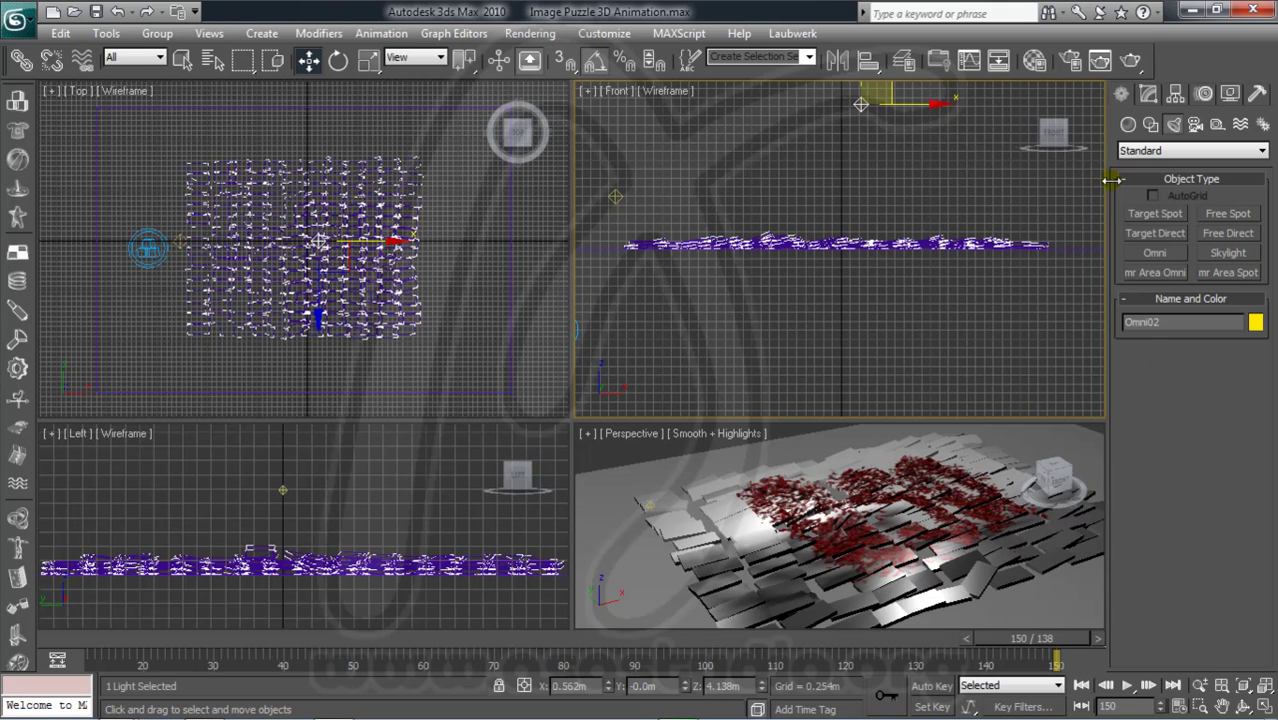
Render the Perspective view lit by both lights, then close the rendered frame.
{"action": "left_click", "coordinate": [955, 497]}
{"action": "key", "text": "shift+q"}
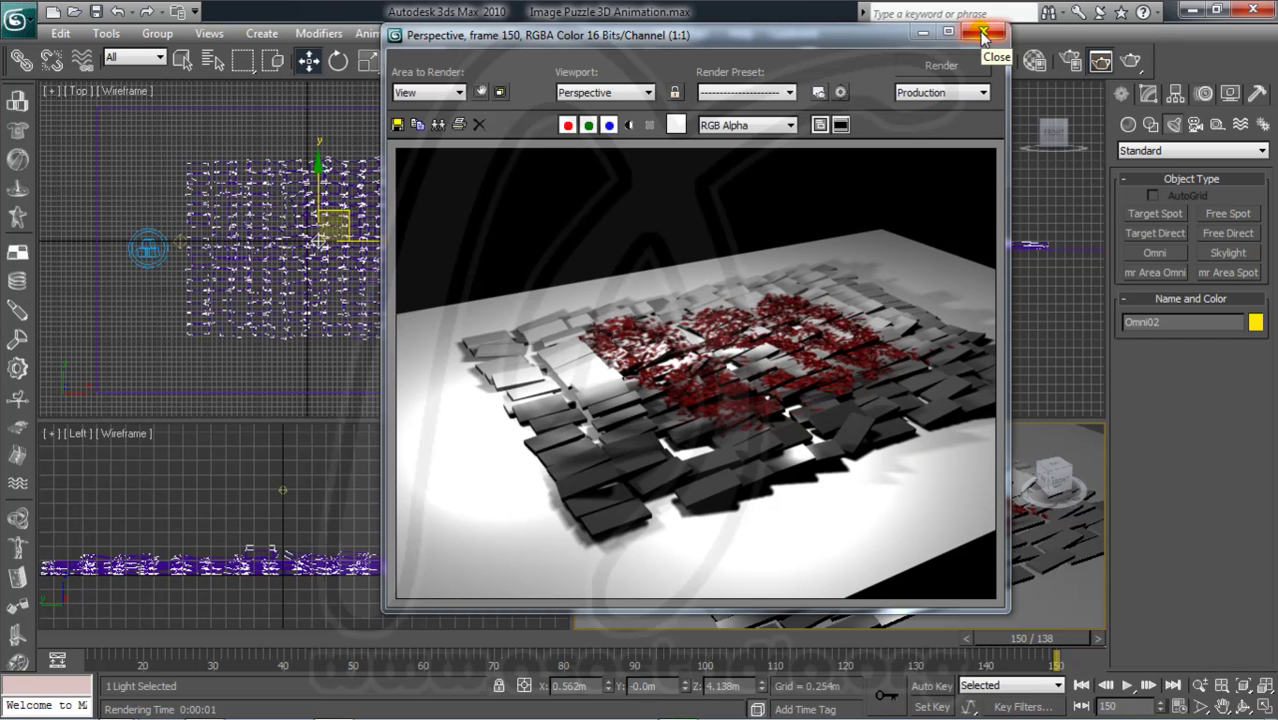
{"action": "left_click", "coordinate": [983, 33]}
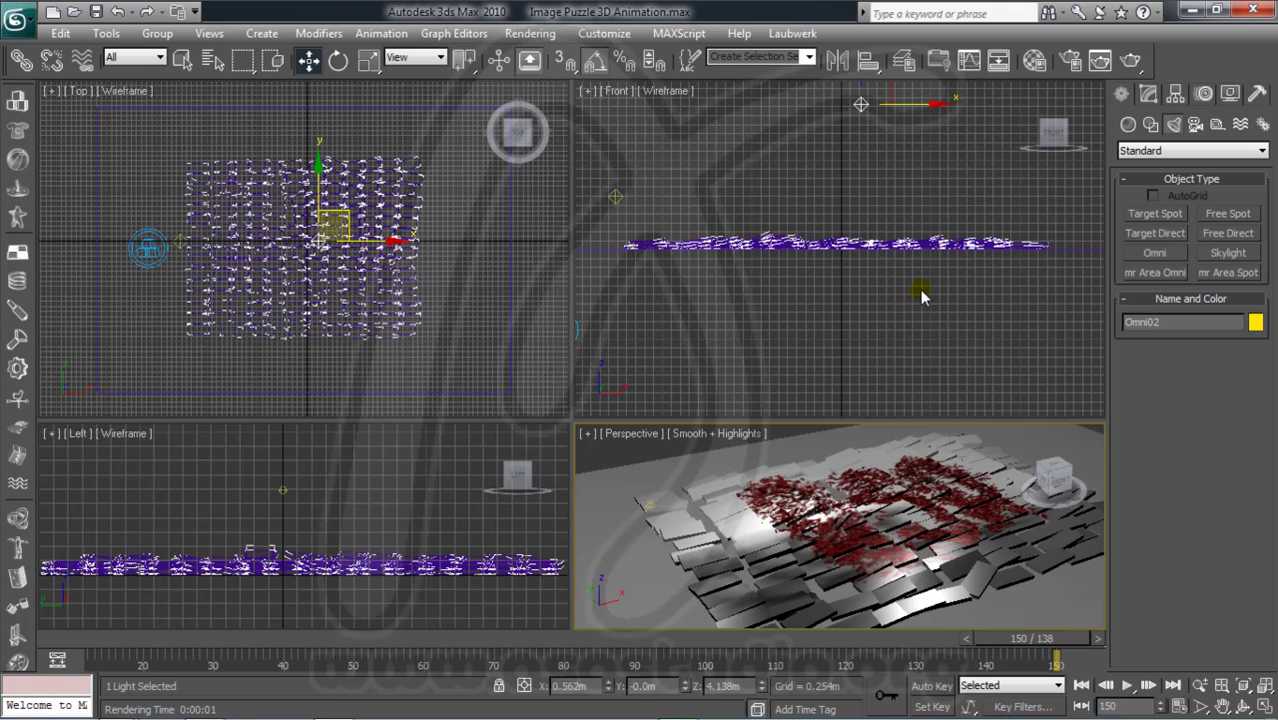
Select the floor plane, open its 02 - Default material and expand the Maps rollout.
{"action": "left_click", "coordinate": [599, 490]}
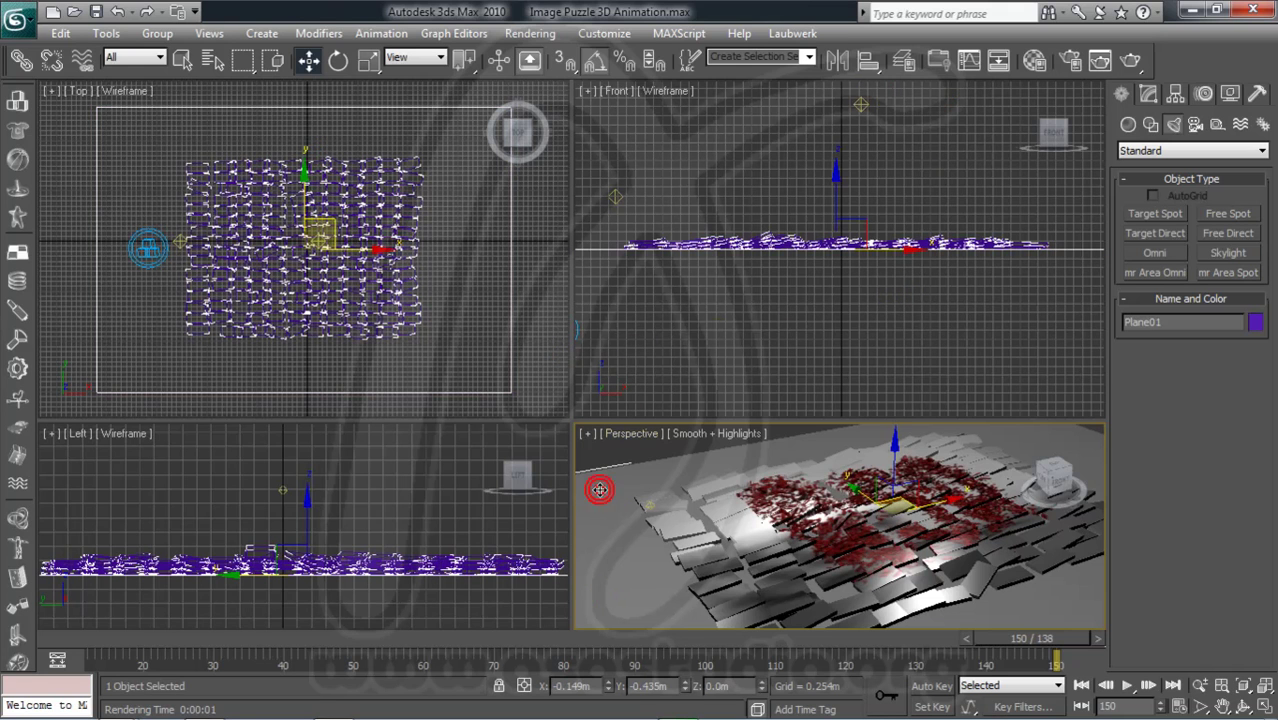
{"action": "left_click", "coordinate": [1036, 60]}
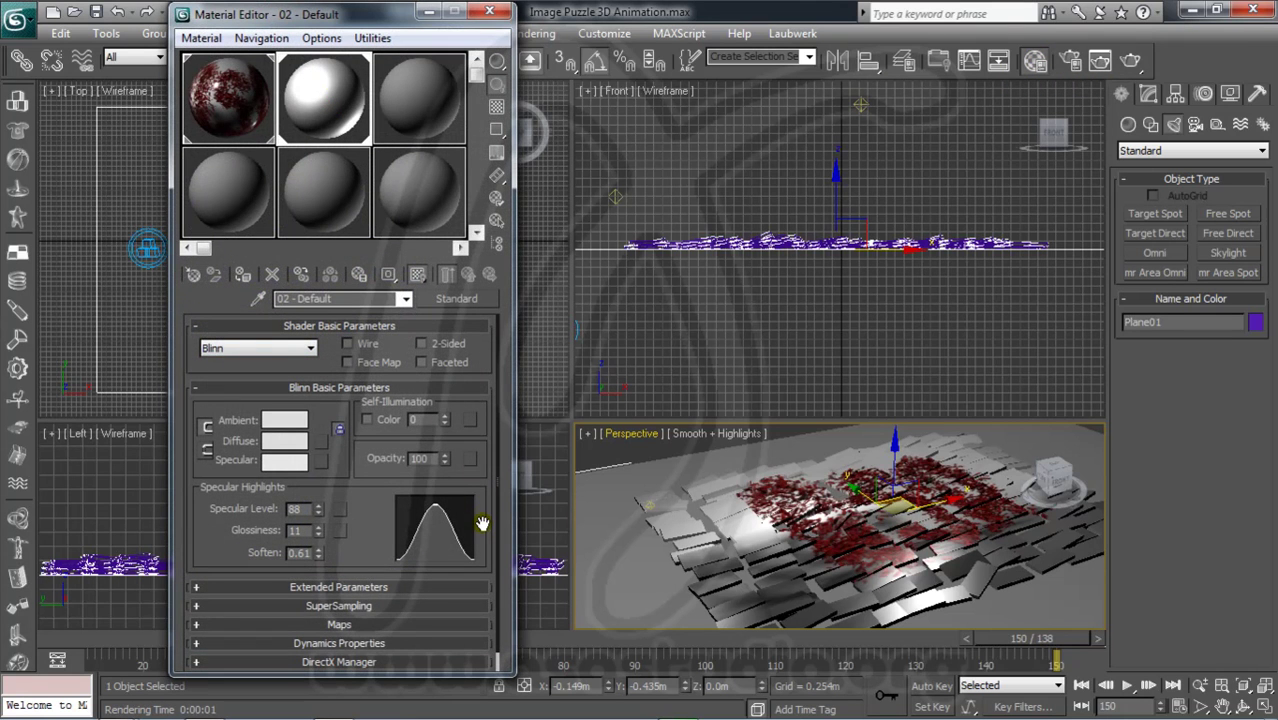
{"action": "scroll", "coordinate": [482, 523], "scroll_direction": "down", "scroll_amount": 1}
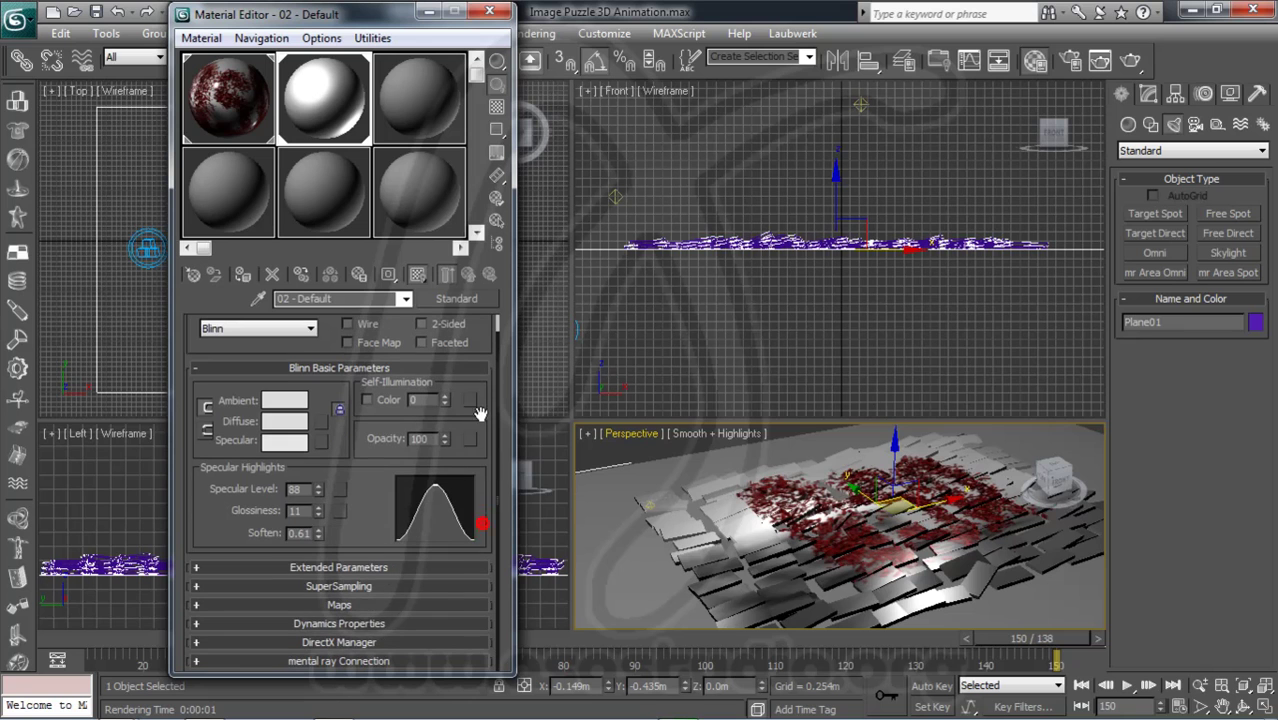
{"action": "left_click", "coordinate": [330, 605]}
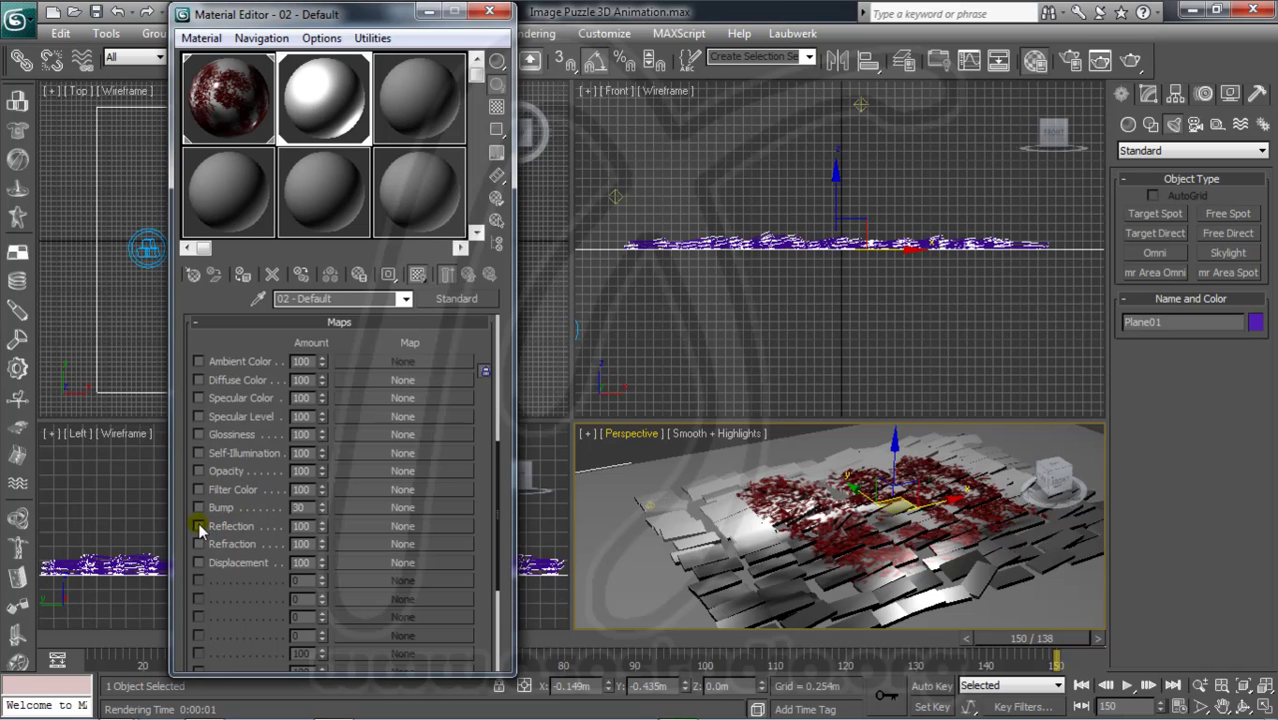
Assign a Raytrace map to the floor material's Reflection channel and return to the parent material.
{"action": "left_click", "coordinate": [402, 526]}
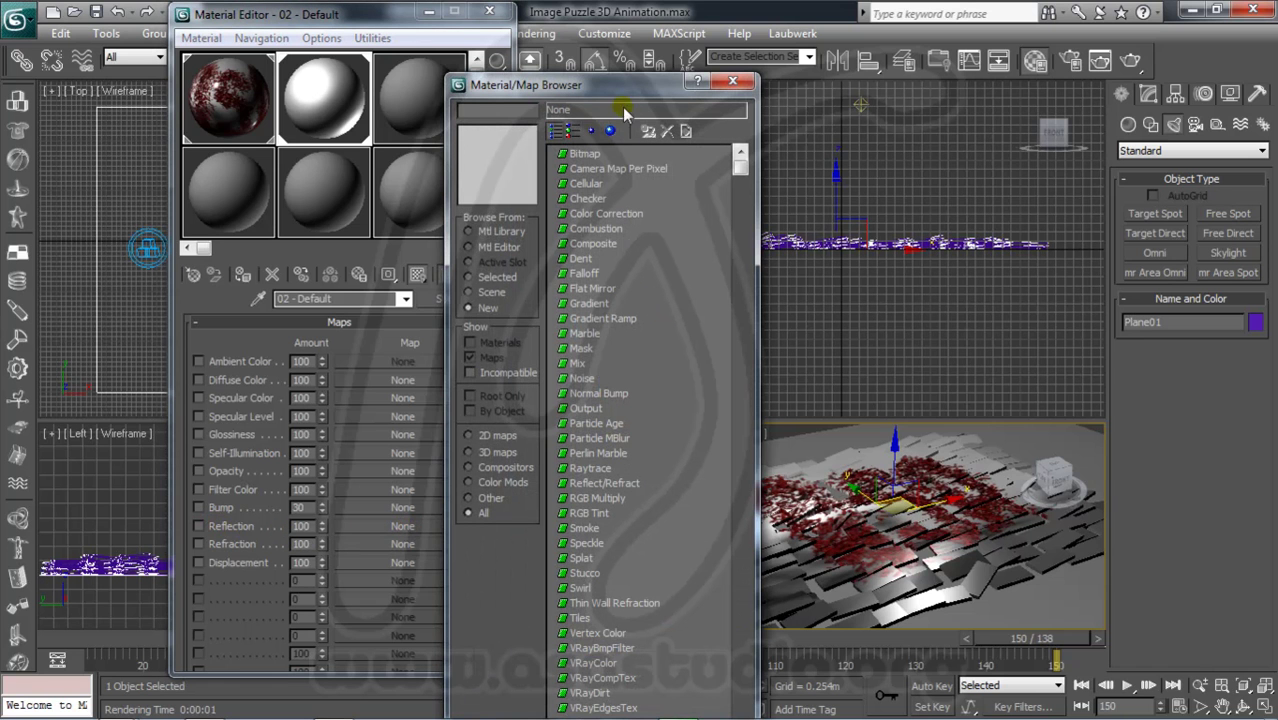
{"action": "left_click_drag", "start_coordinate": [631, 85], "coordinate": [594, 14]}
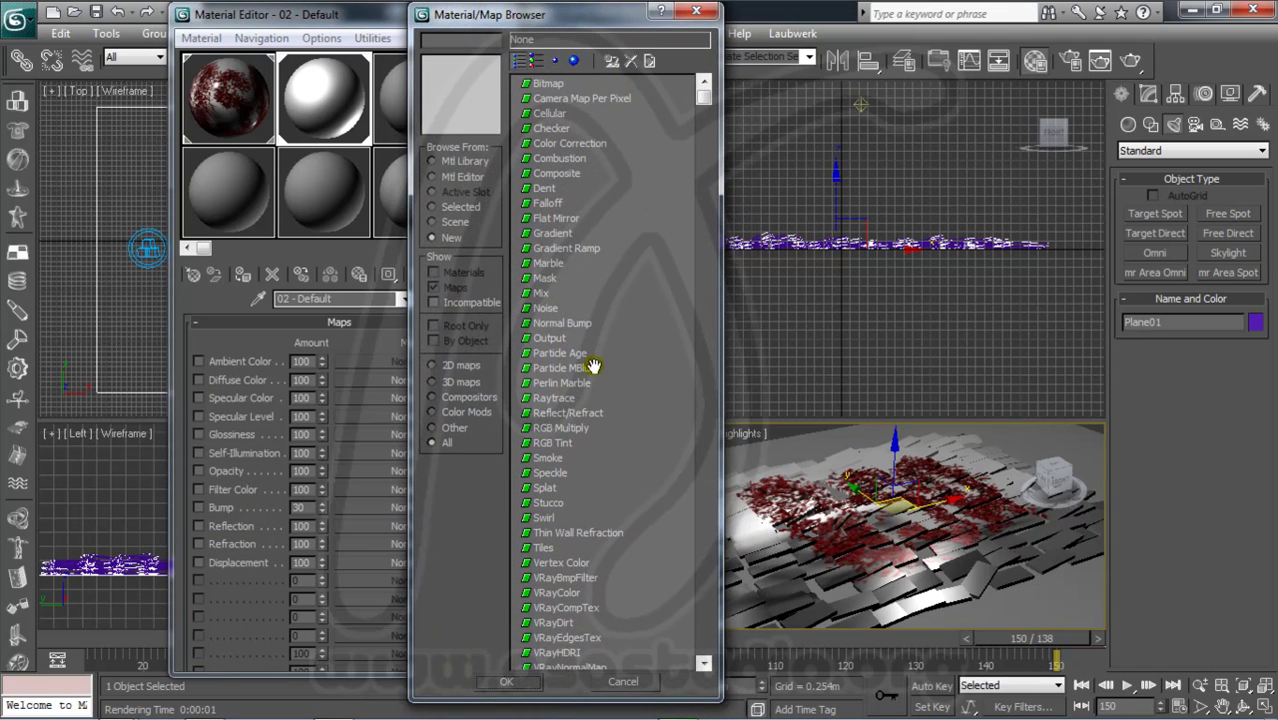
{"action": "double_click", "coordinate": [548, 398]}
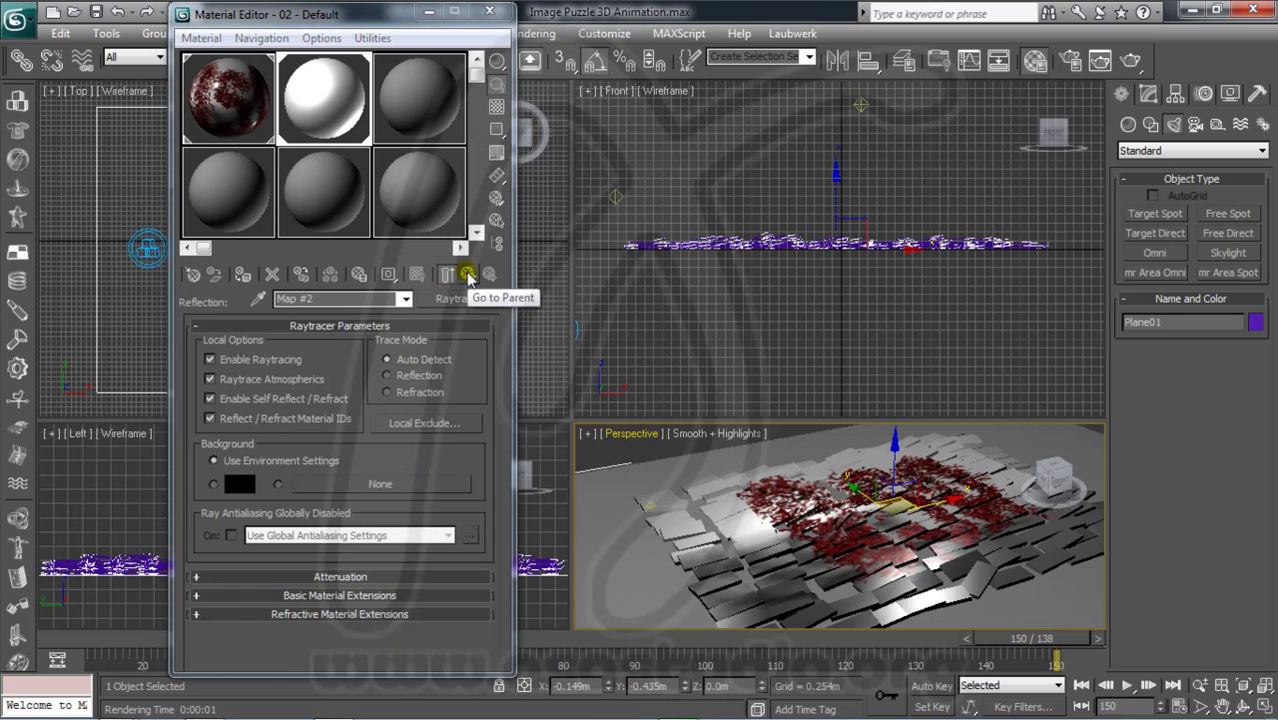
{"action": "left_click", "coordinate": [467, 277]}
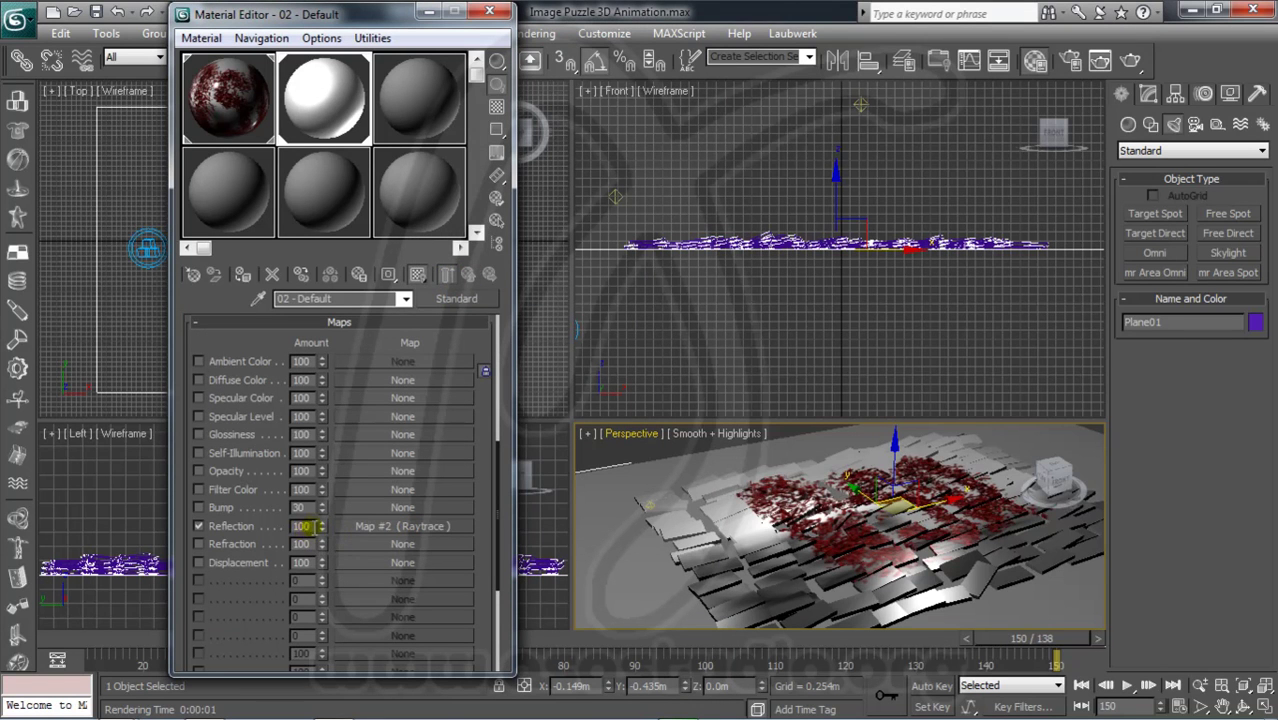
Test-render the reflective floor, then orbit the Perspective view to a lower angle.
{"action": "left_click", "coordinate": [1100, 60]}
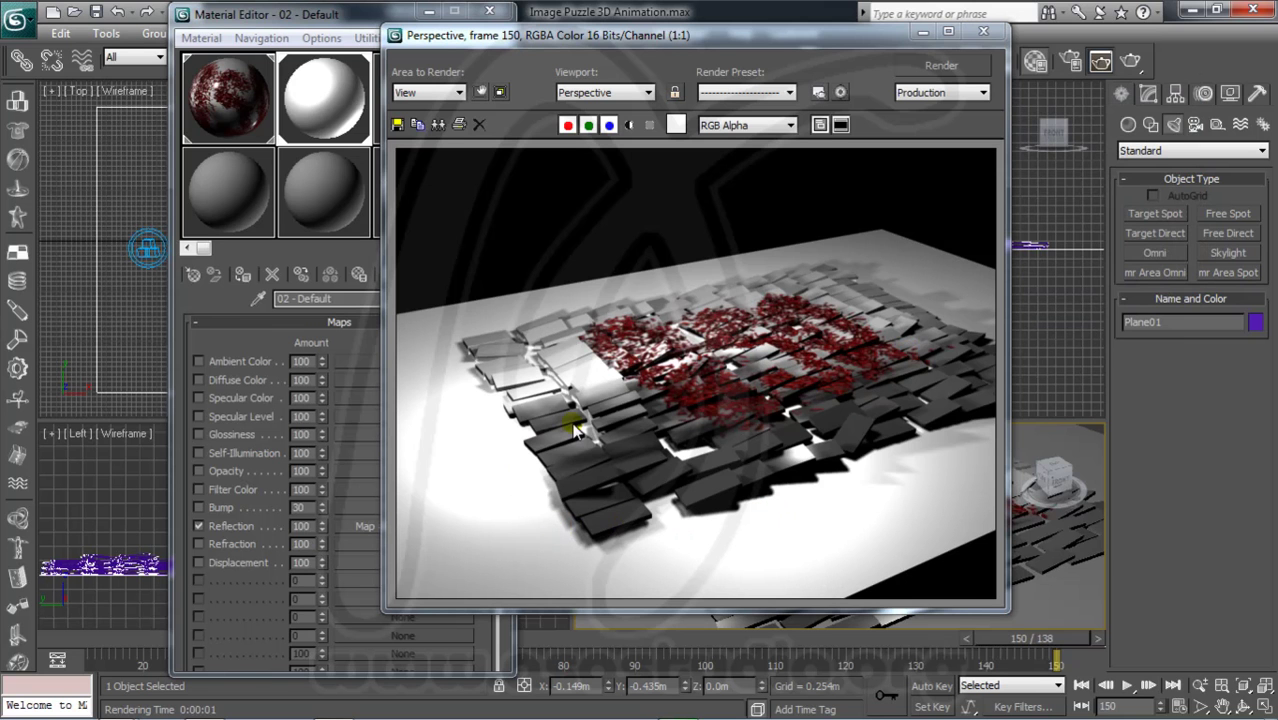
{"action": "left_click", "coordinate": [983, 31]}
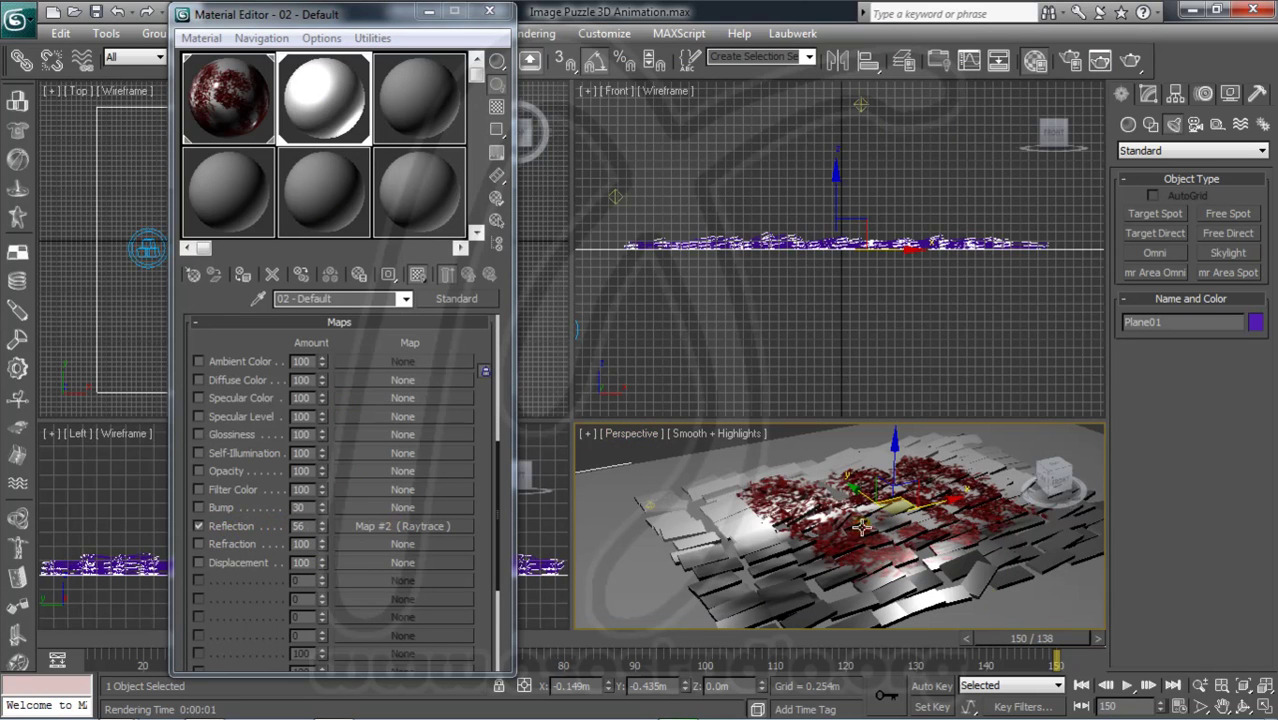
{"action": "left_click", "coordinate": [1245, 710]}
{"action": "mouse_move", "coordinate": [837, 551]}
{"action": "left_mouse_down"}
{"action": "mouse_move", "coordinate": [826, 519]}
{"action": "mouse_move", "coordinate": [828, 530]}
{"action": "left_mouse_up"}
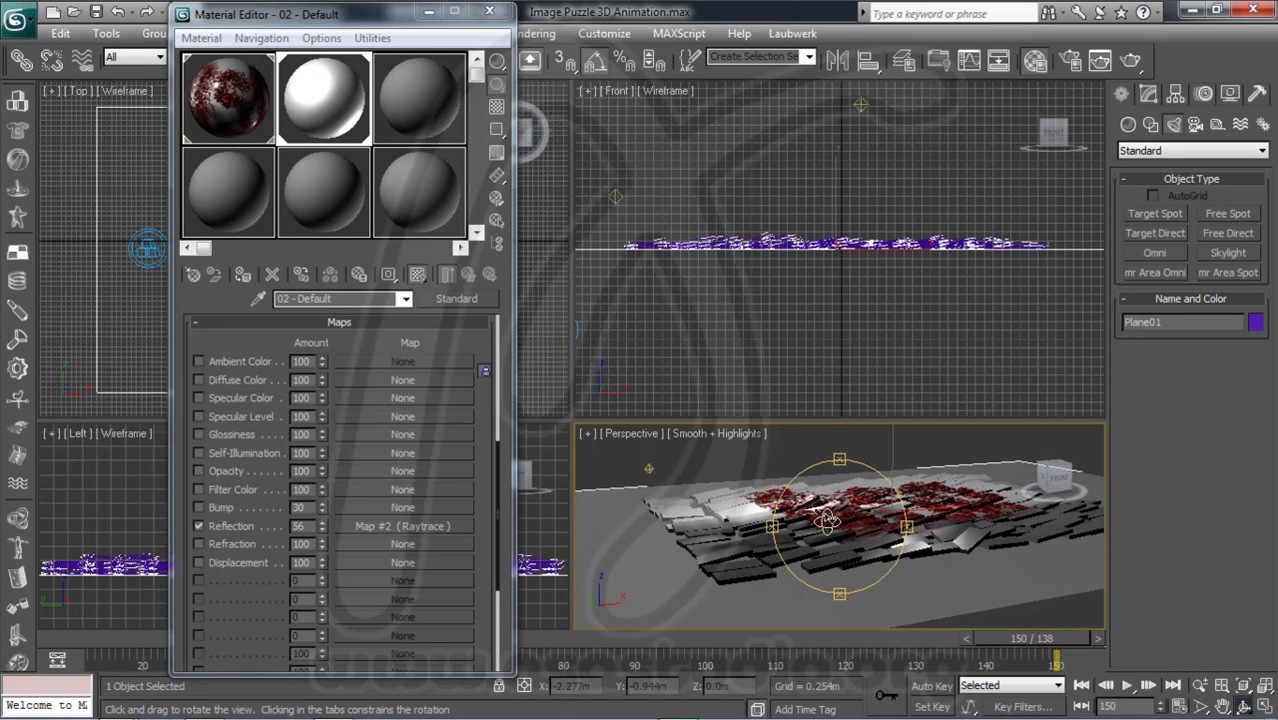
Zoom the Perspective view in on the tiles and test-render the reflections again.
{"action": "left_click", "coordinate": [1200, 708]}
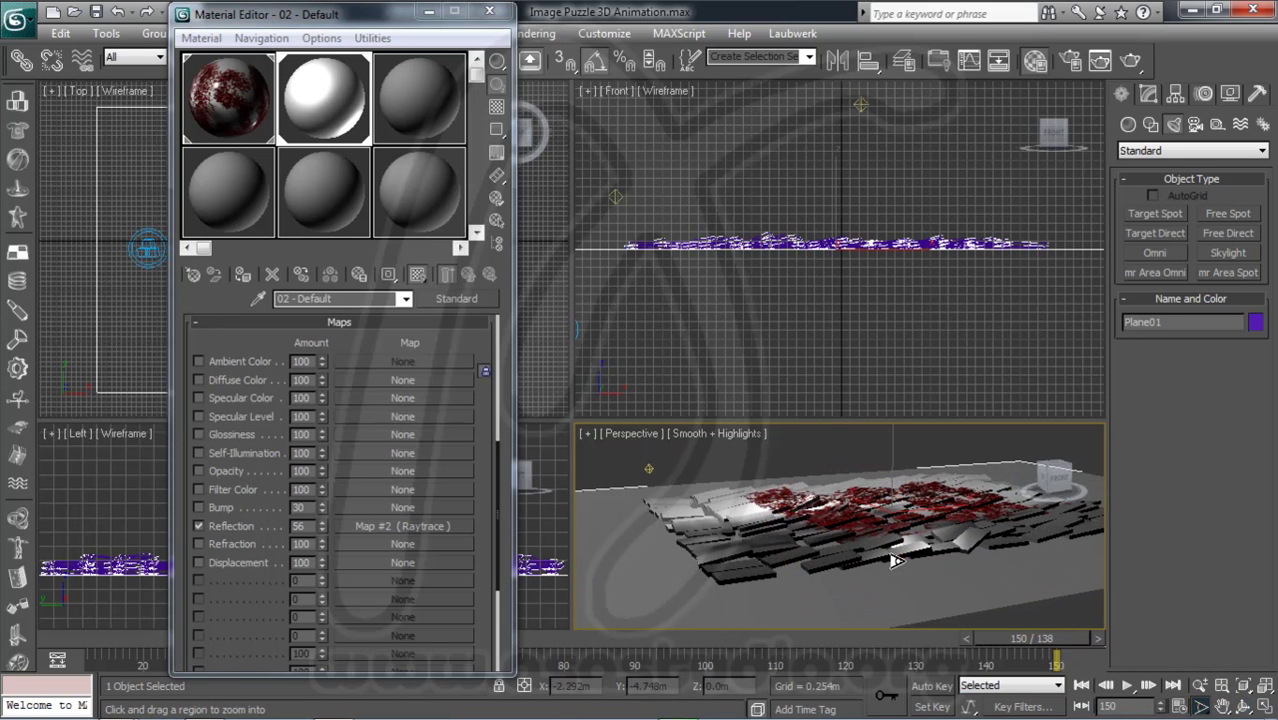
{"action": "scroll", "coordinate": [890, 551], "scroll_direction": "up", "scroll_amount": 2}
{"action": "scroll", "coordinate": [900, 541], "scroll_direction": "up", "scroll_amount": 2}
{"action": "scroll", "coordinate": [900, 519], "scroll_direction": "up", "scroll_amount": 2}
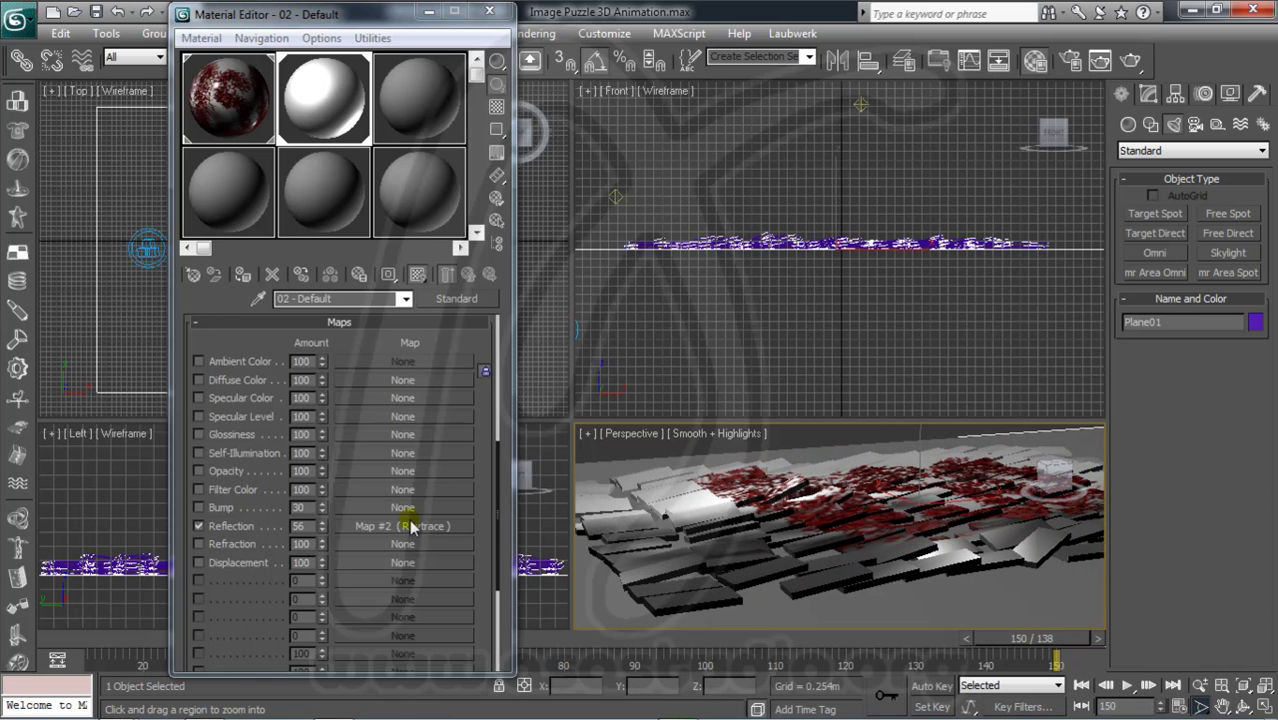
{"action": "left_click", "coordinate": [1133, 61]}
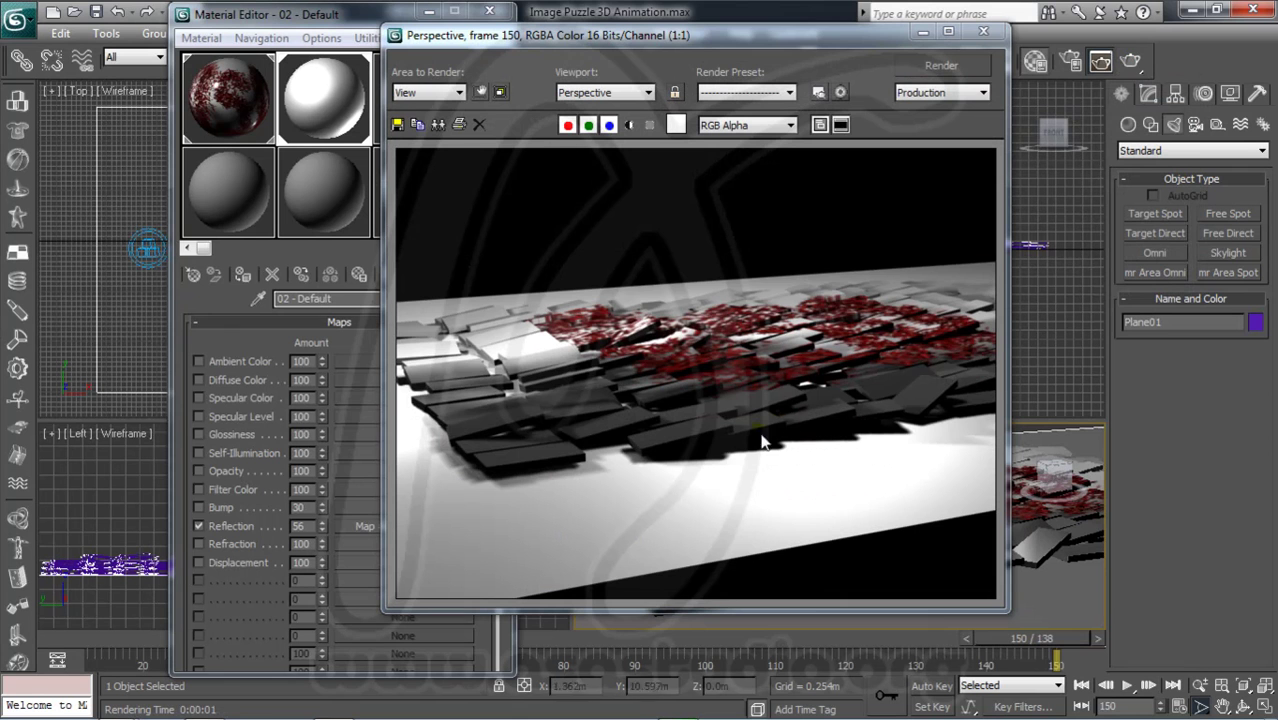
{"action": "left_click", "coordinate": [981, 37]}
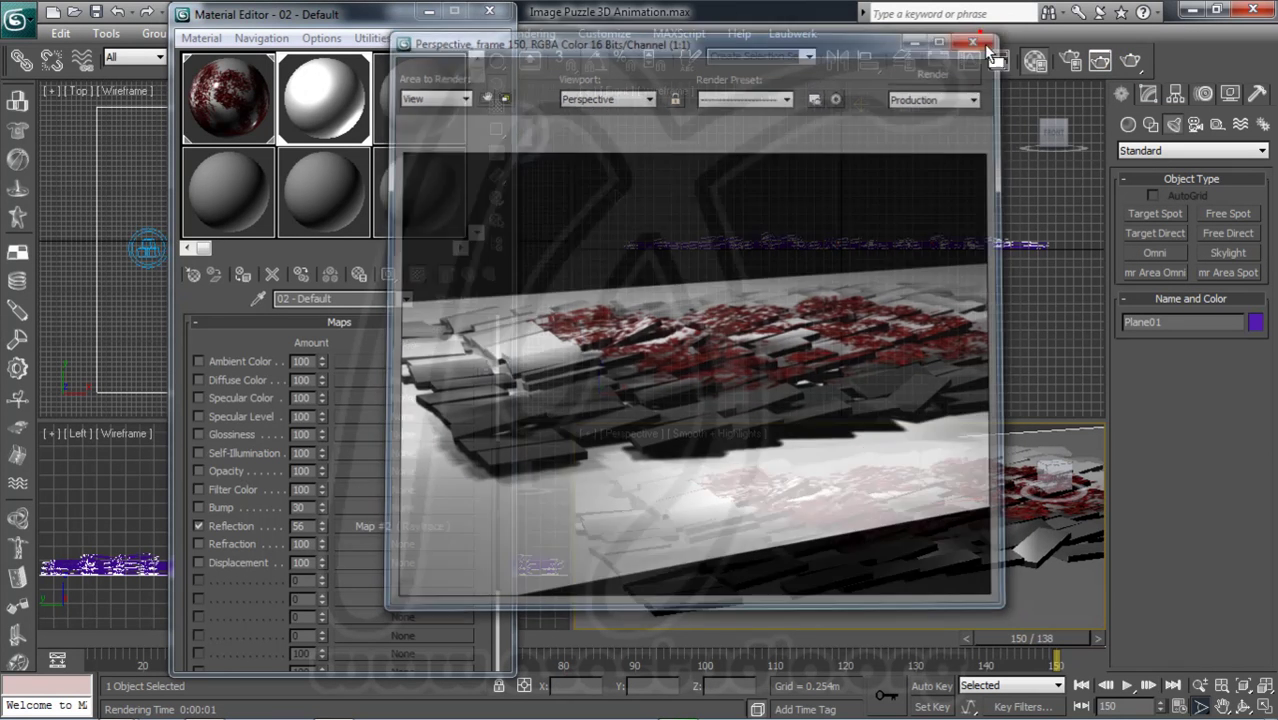
Assign a Reflect/Refract map to 01 - Default's Reflection channel and test-render the scene.
{"action": "left_click", "coordinate": [231, 104]}
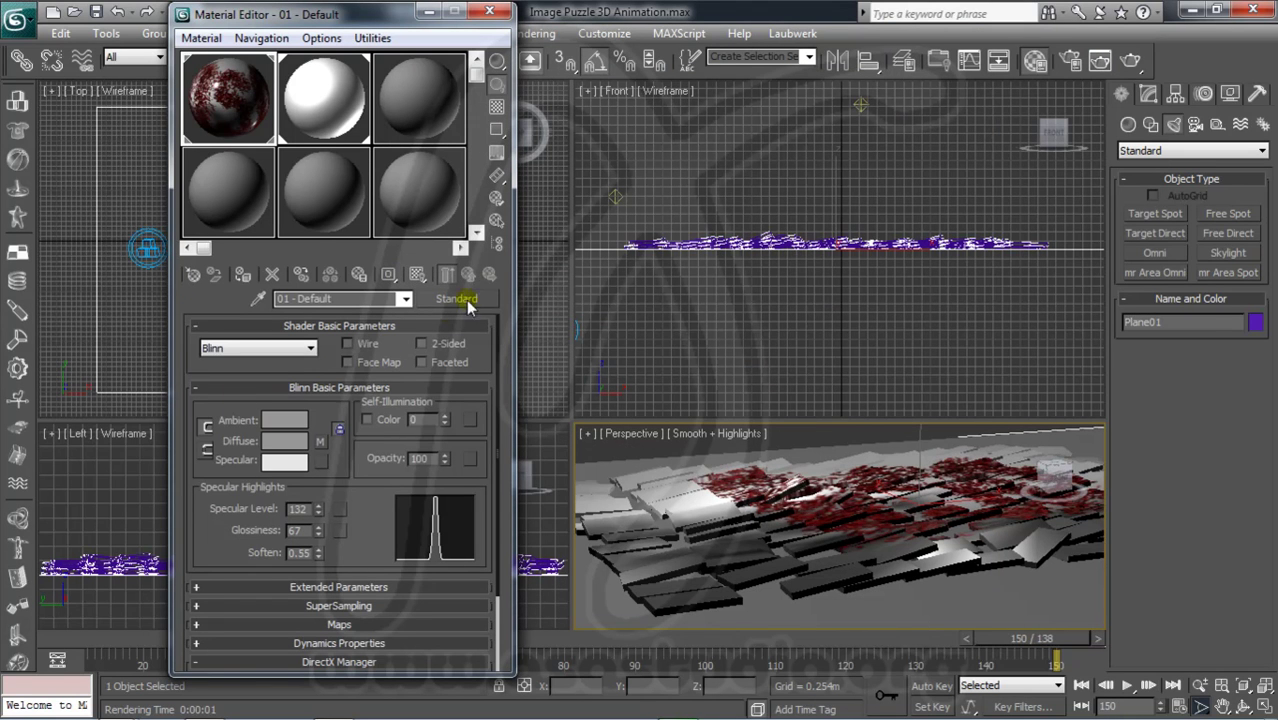
{"action": "left_click", "coordinate": [343, 624]}
{"action": "left_click", "coordinate": [402, 543]}
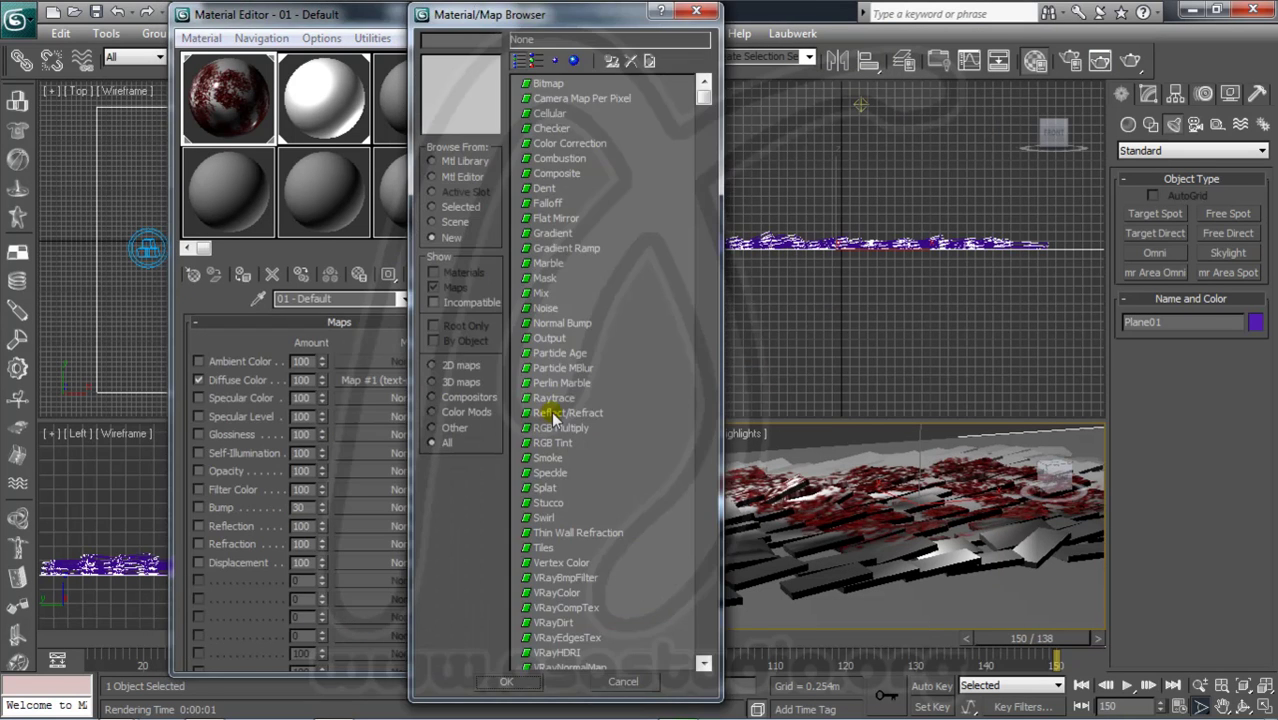
{"action": "double_click", "coordinate": [555, 413]}
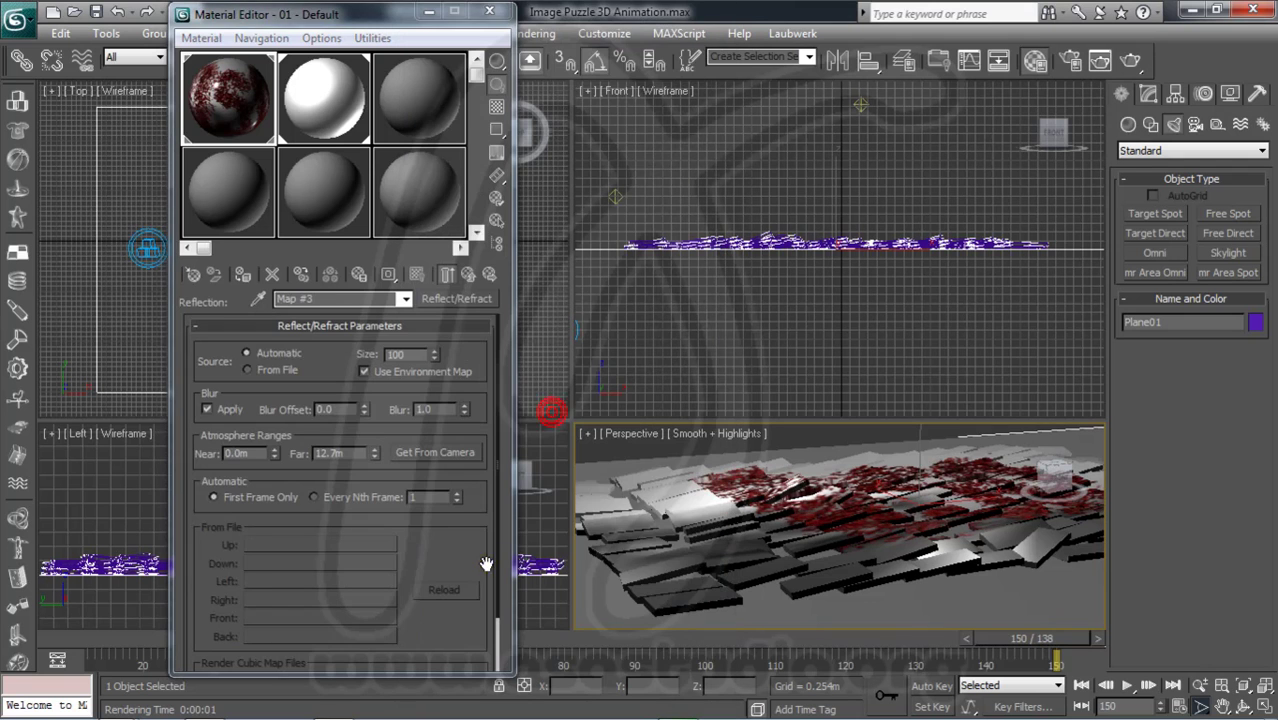
{"action": "left_click", "coordinate": [466, 274]}
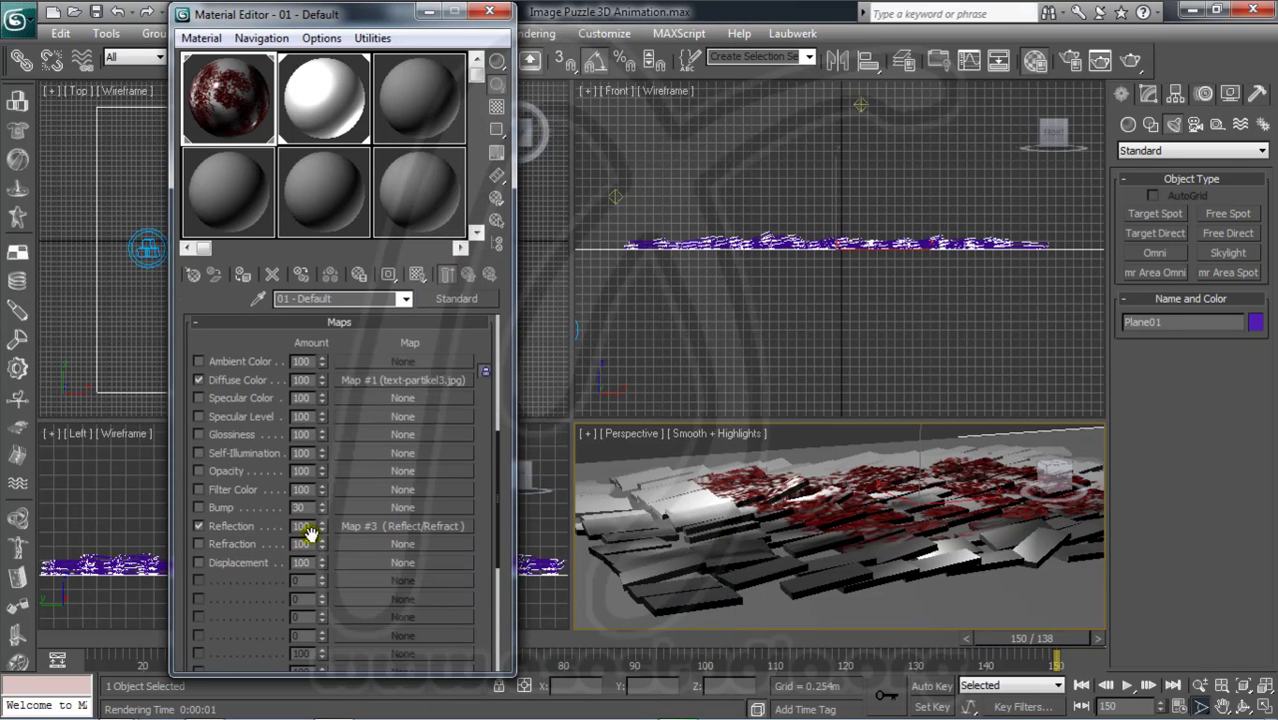
{"action": "left_click", "coordinate": [1130, 62]}
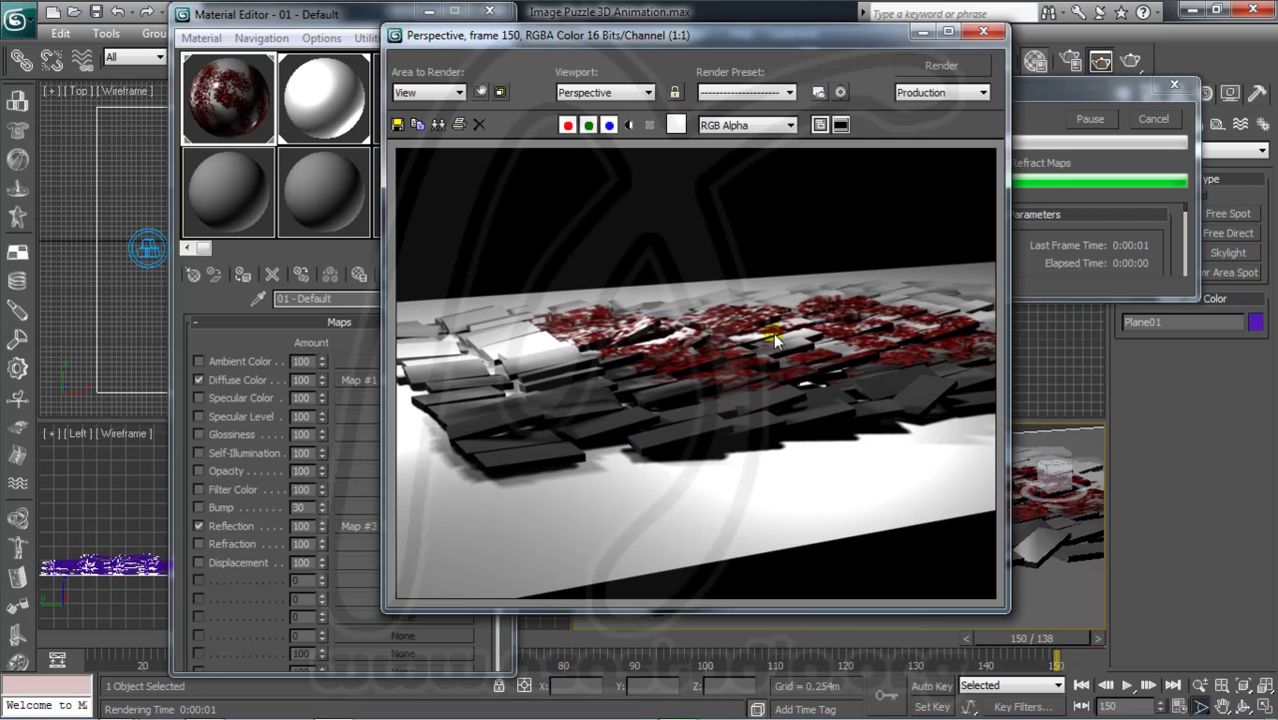
Close the render windows and lower 01 - Default's Reflection amount to 20.
{"action": "left_click", "coordinate": [1037, 95]}
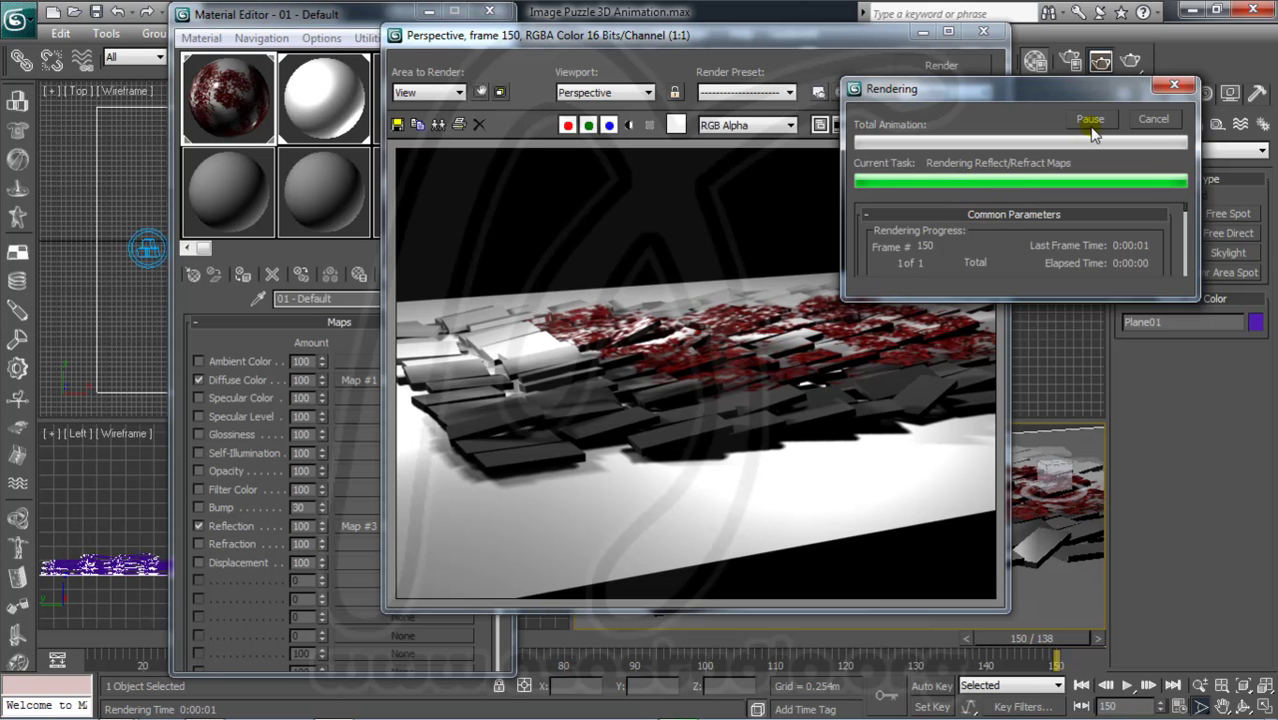
{"action": "left_click", "coordinate": [1152, 119]}
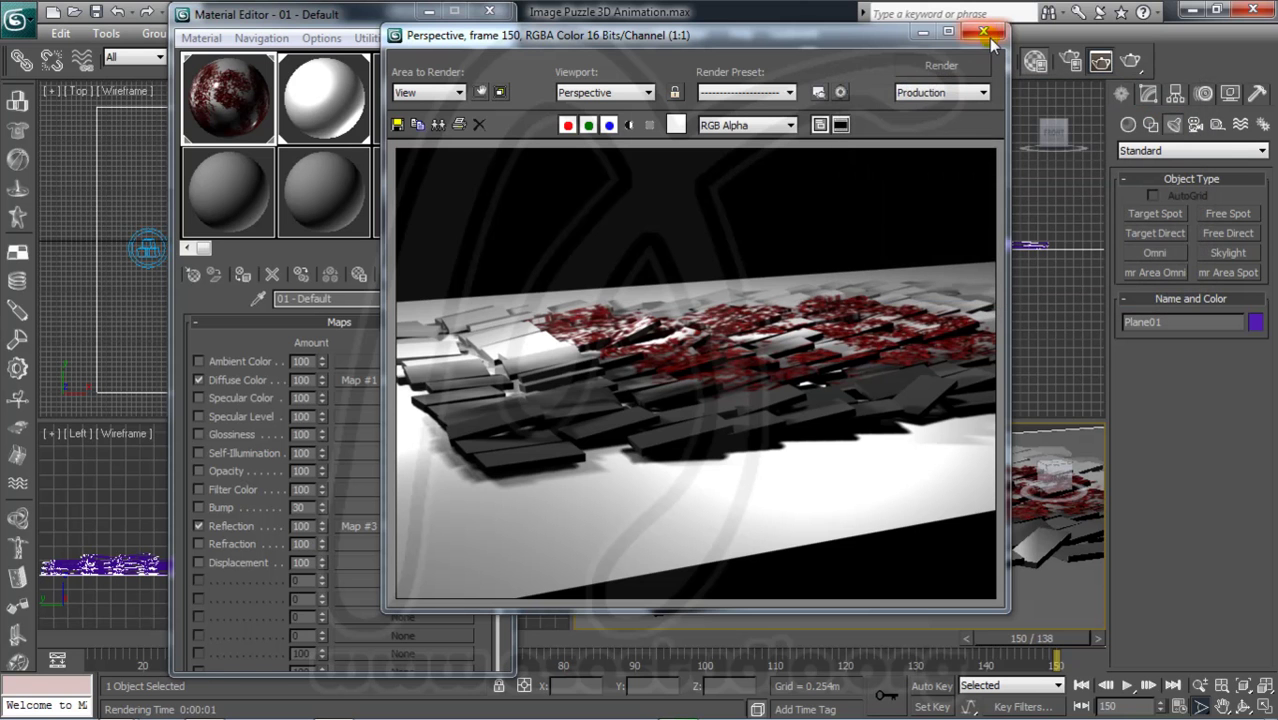
{"action": "left_click", "coordinate": [985, 34]}
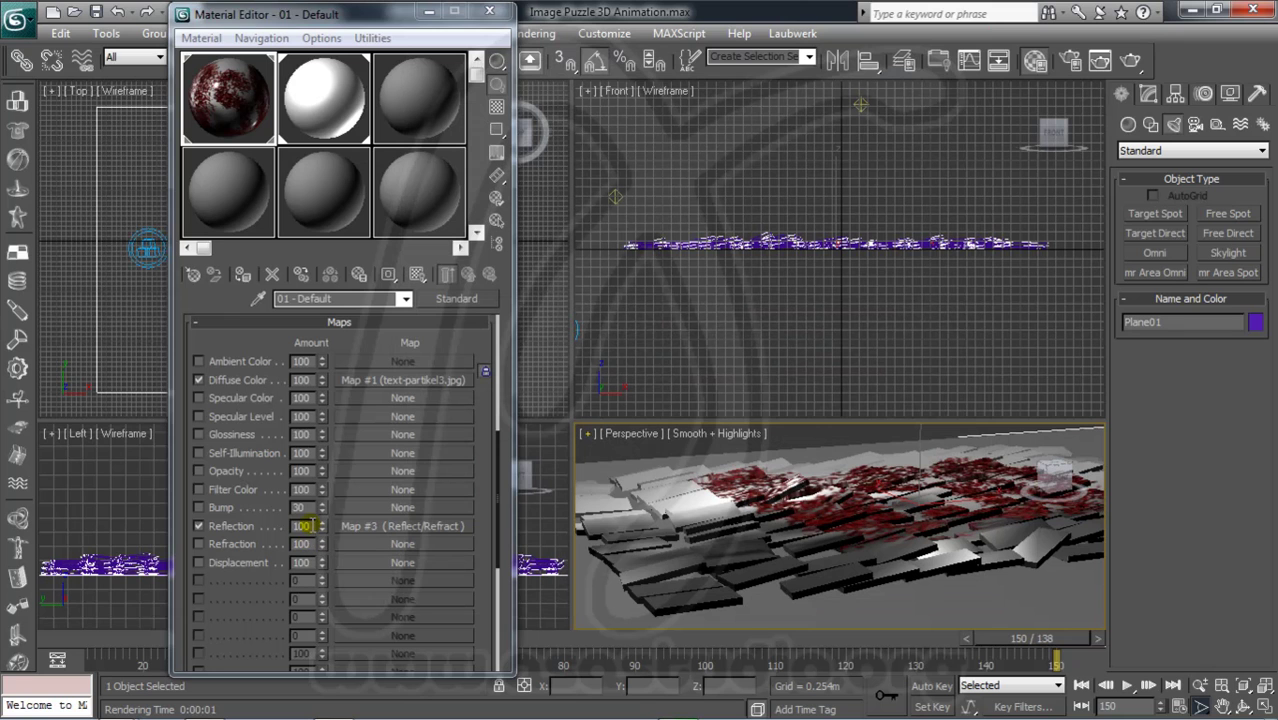
{"action": "double_click", "coordinate": [303, 525]}
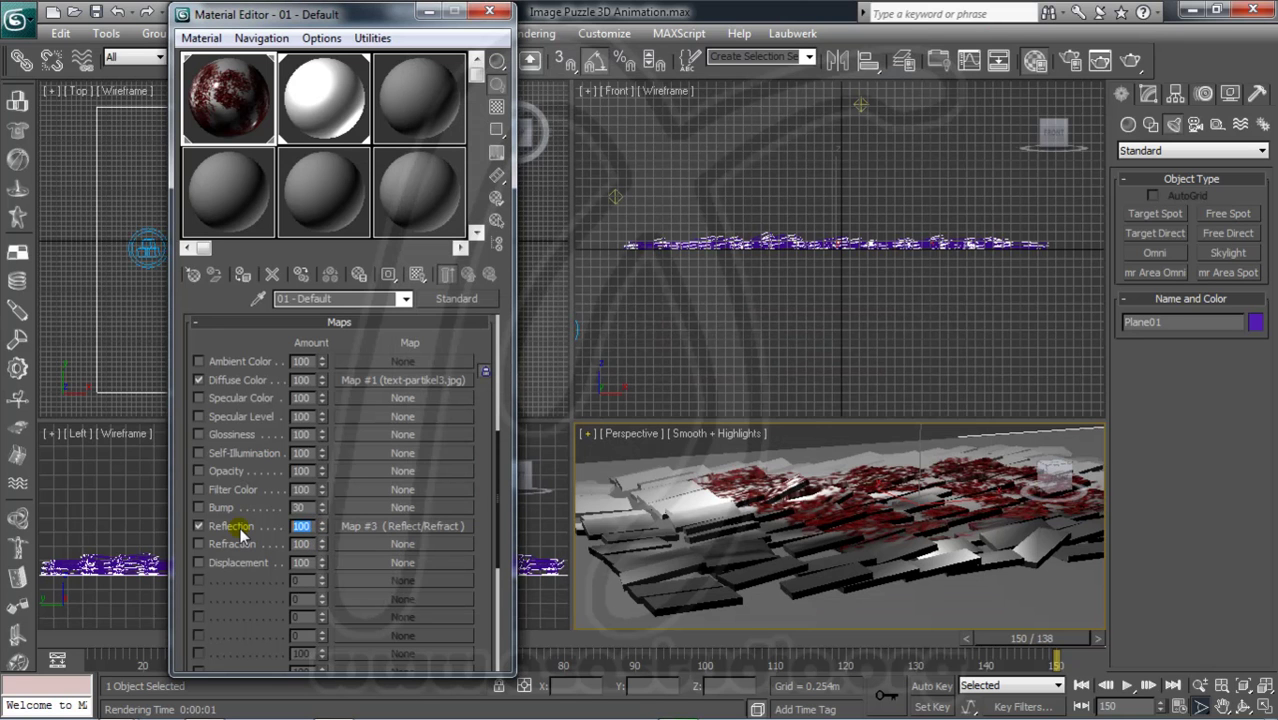
{"action": "type", "text": "20"}
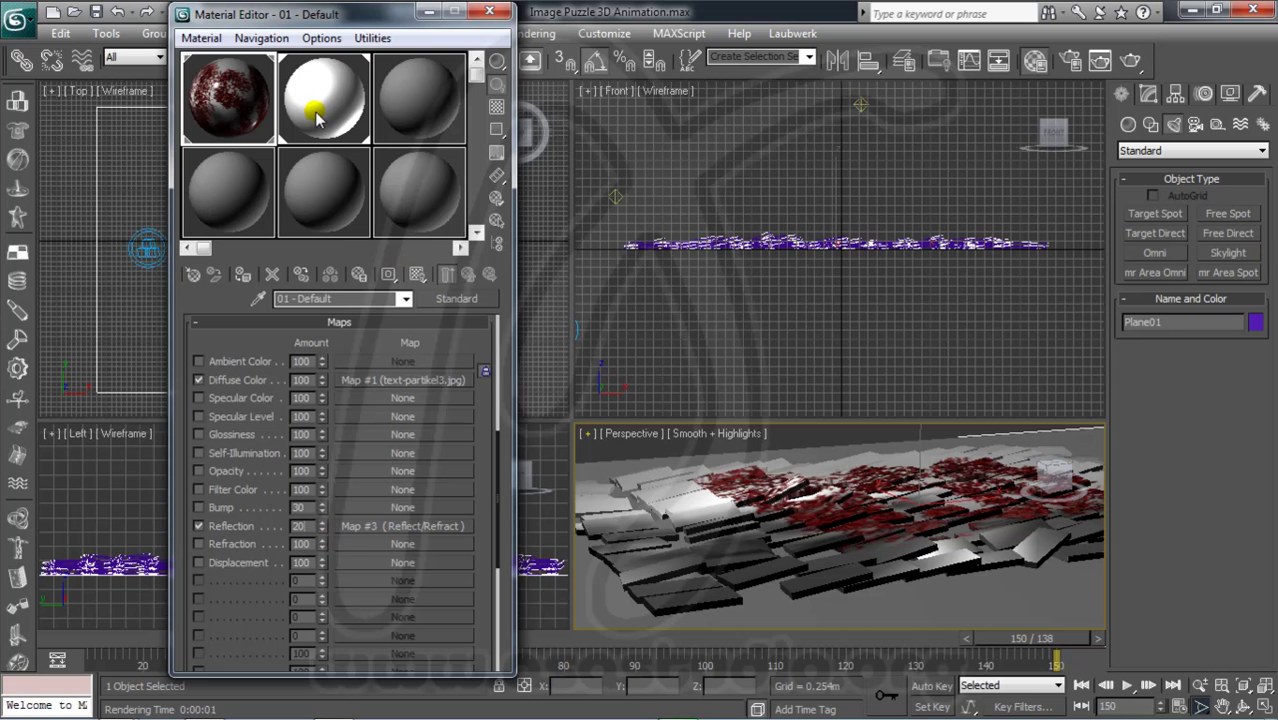
Re-render the scene to check the weaker reflection, then dismiss the progress dialog.
{"action": "left_click", "coordinate": [1131, 60]}
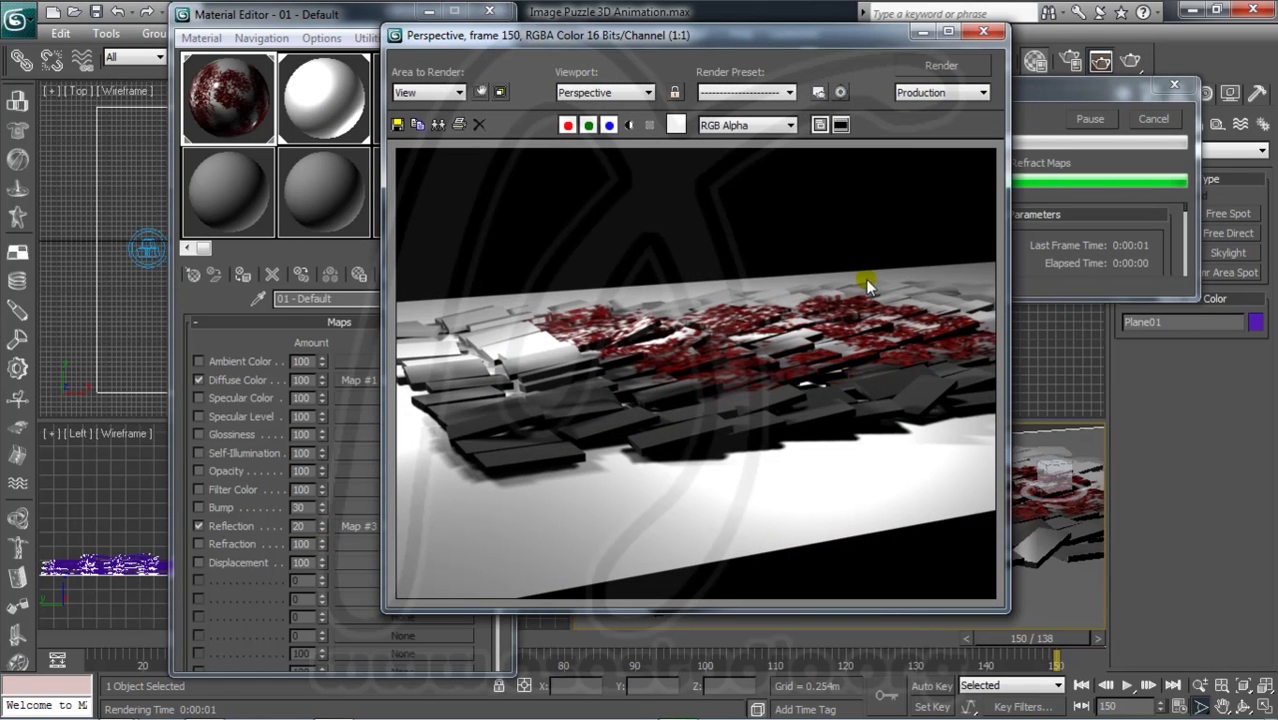
{"action": "left_click", "coordinate": [1038, 94]}
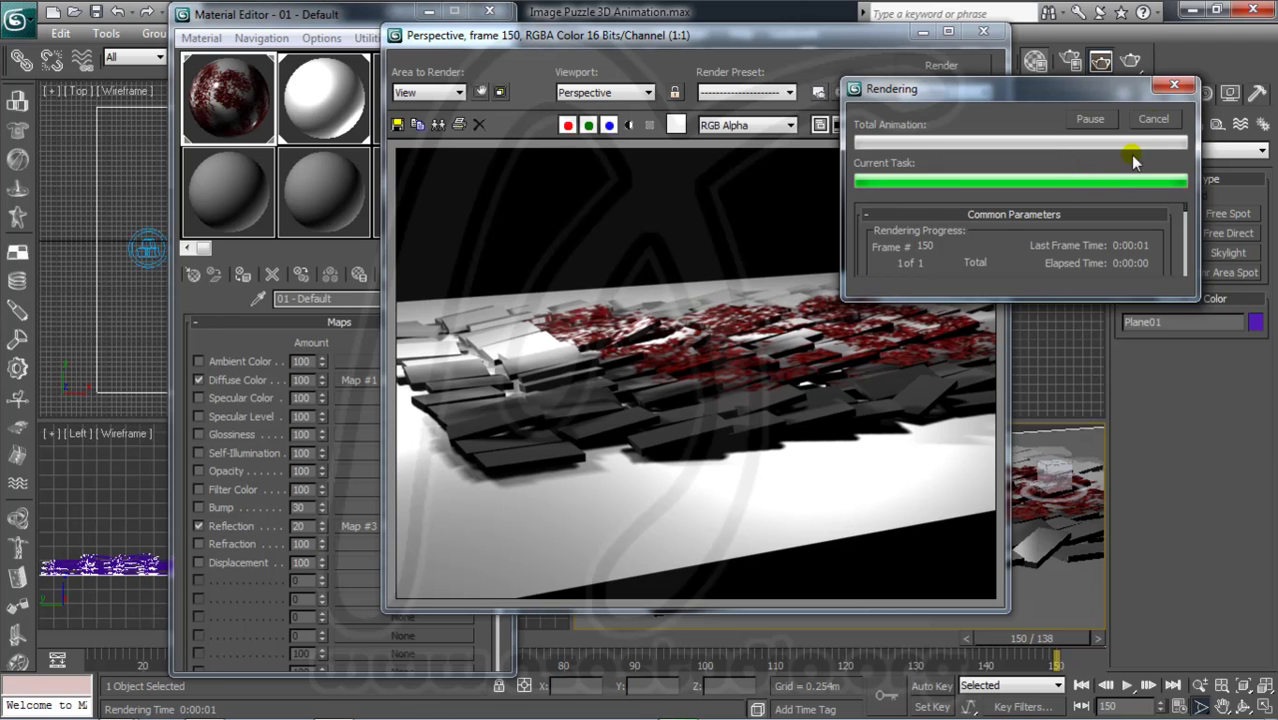
{"action": "left_click", "coordinate": [1153, 119]}
Replace the Raytrace reflection map on 02 - Default with a Reflect/Refract map.
{"action": "left_click", "coordinate": [985, 32]}
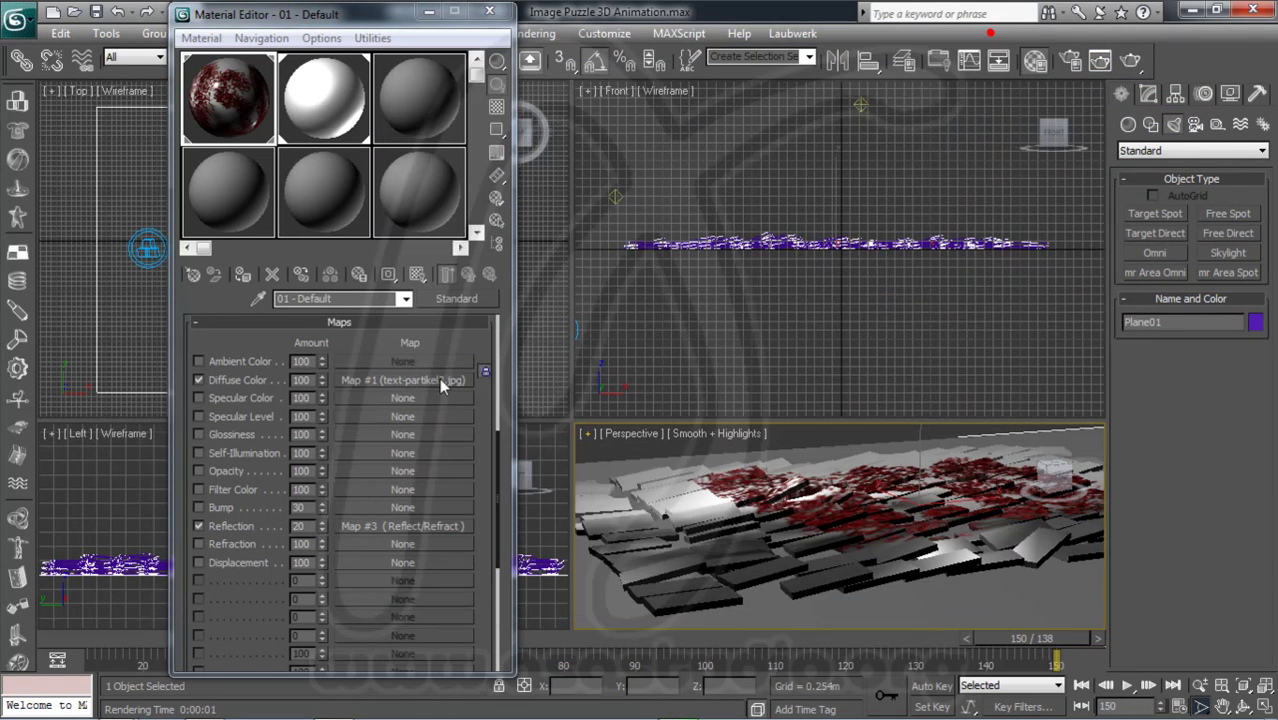
{"action": "left_click", "coordinate": [322, 88]}
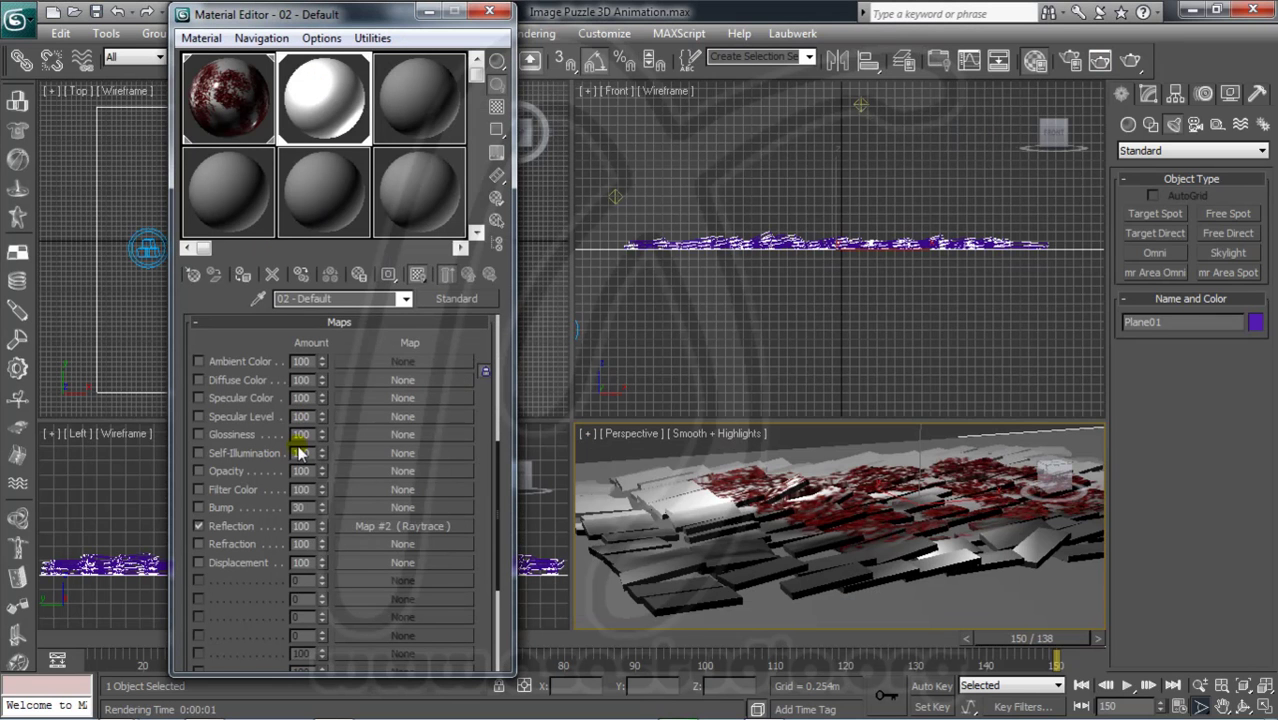
{"action": "right_click", "coordinate": [386, 527]}
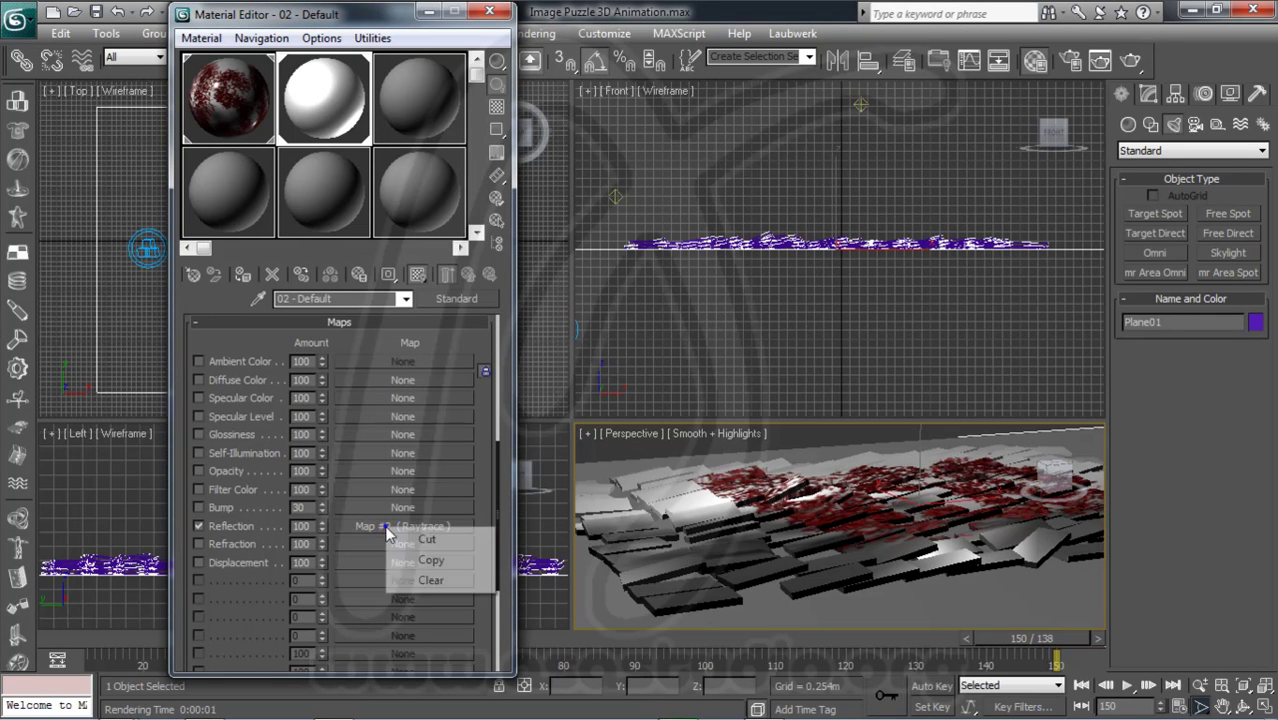
{"action": "left_click", "coordinate": [440, 575]}
{"action": "left_click", "coordinate": [385, 530]}
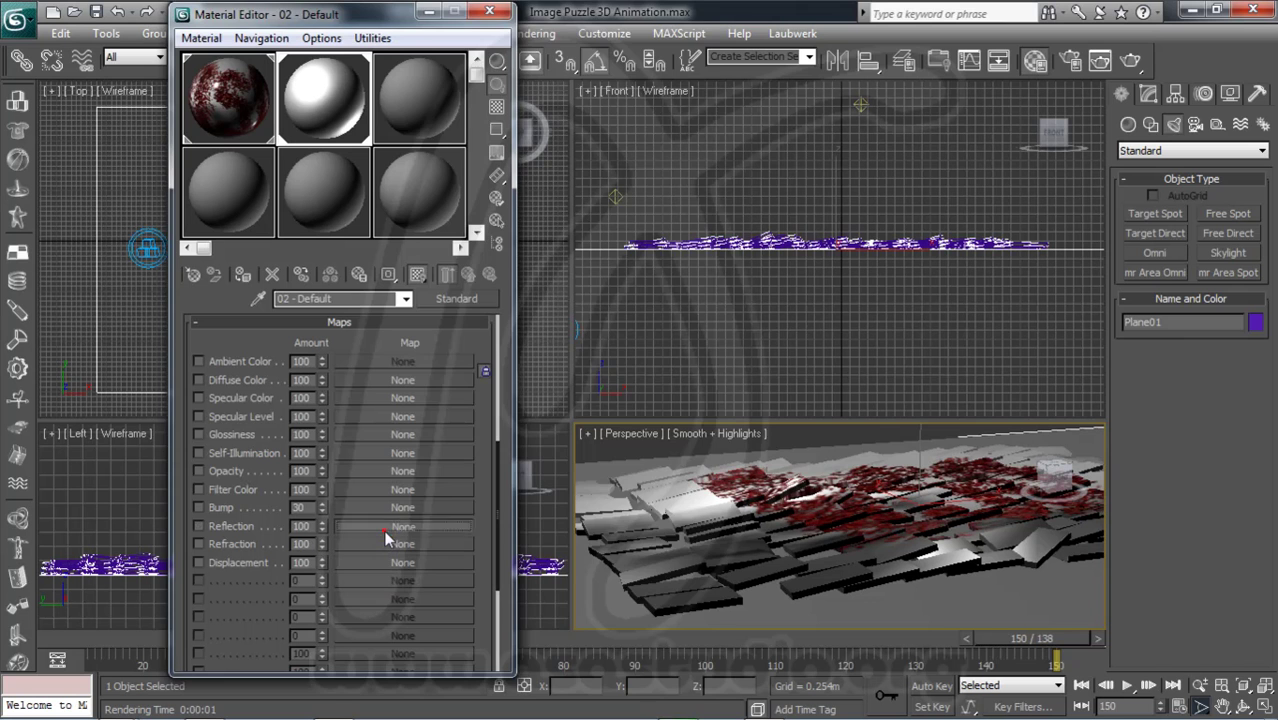
{"action": "double_click", "coordinate": [559, 413]}
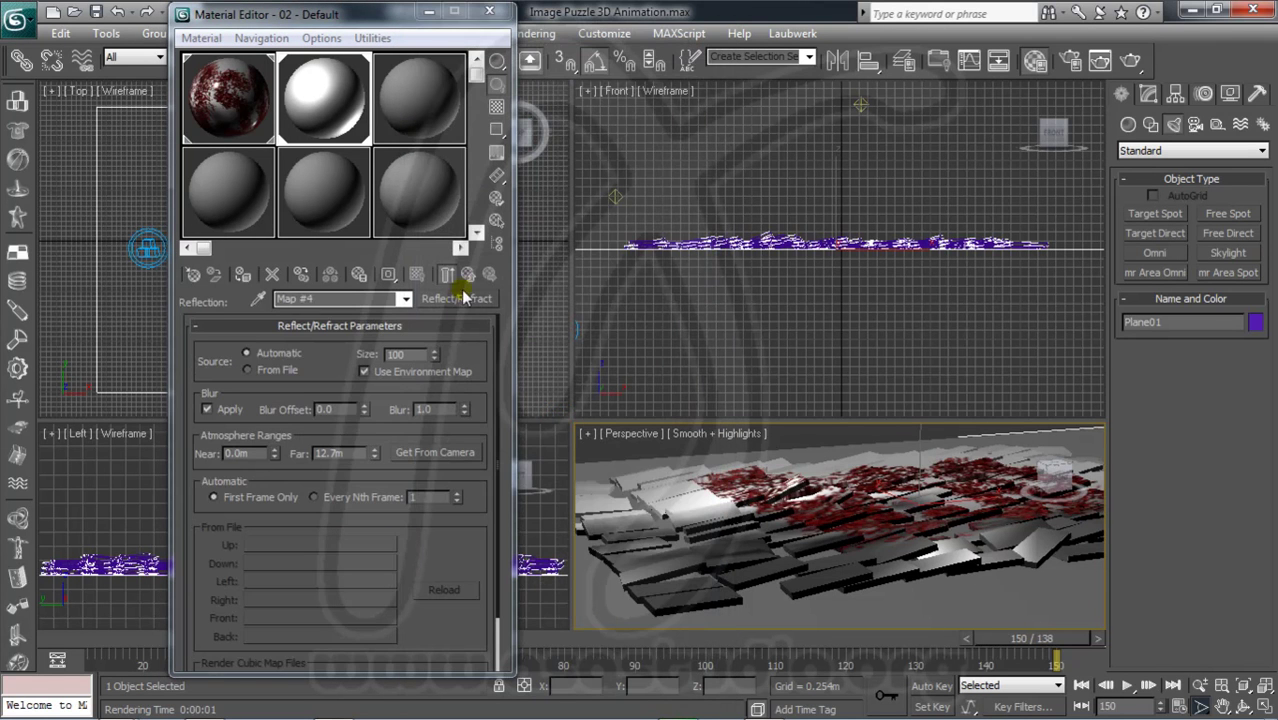
{"action": "left_click", "coordinate": [468, 275]}
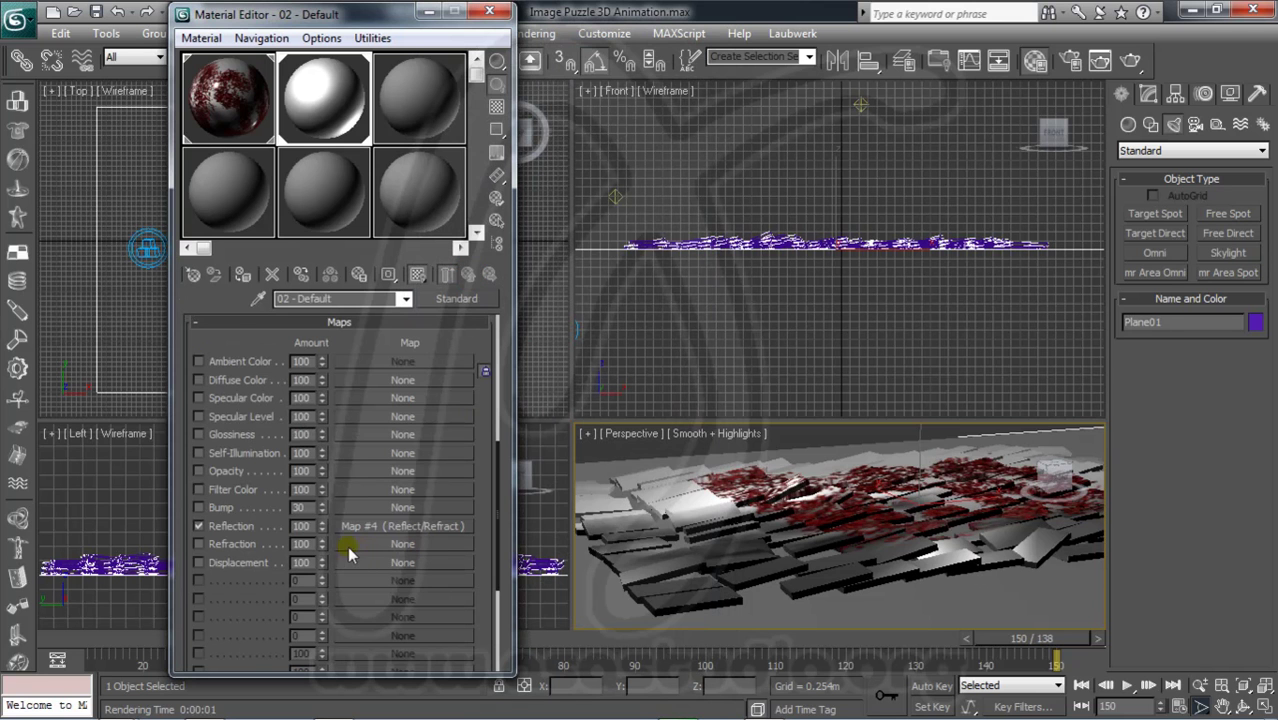
Test-render the Perspective view, then close the frame window and Material Editor.
{"action": "left_click", "coordinate": [1131, 61]}
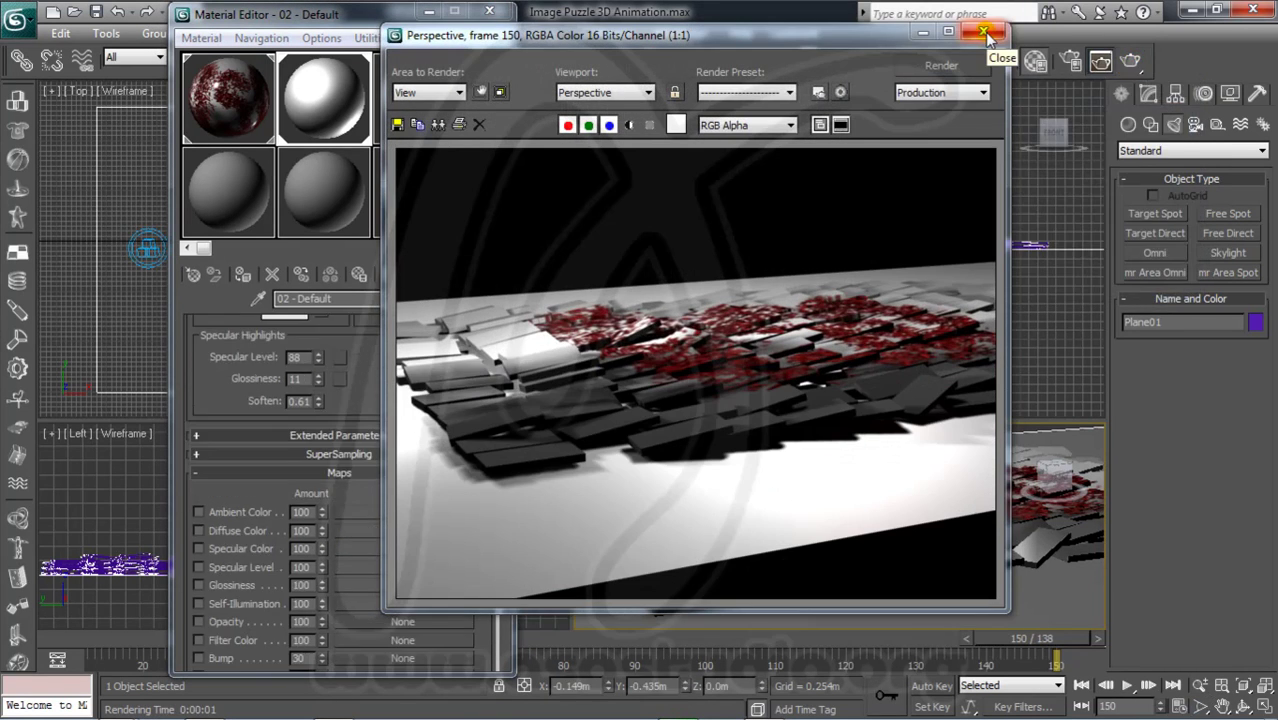
{"action": "left_click", "coordinate": [985, 35]}
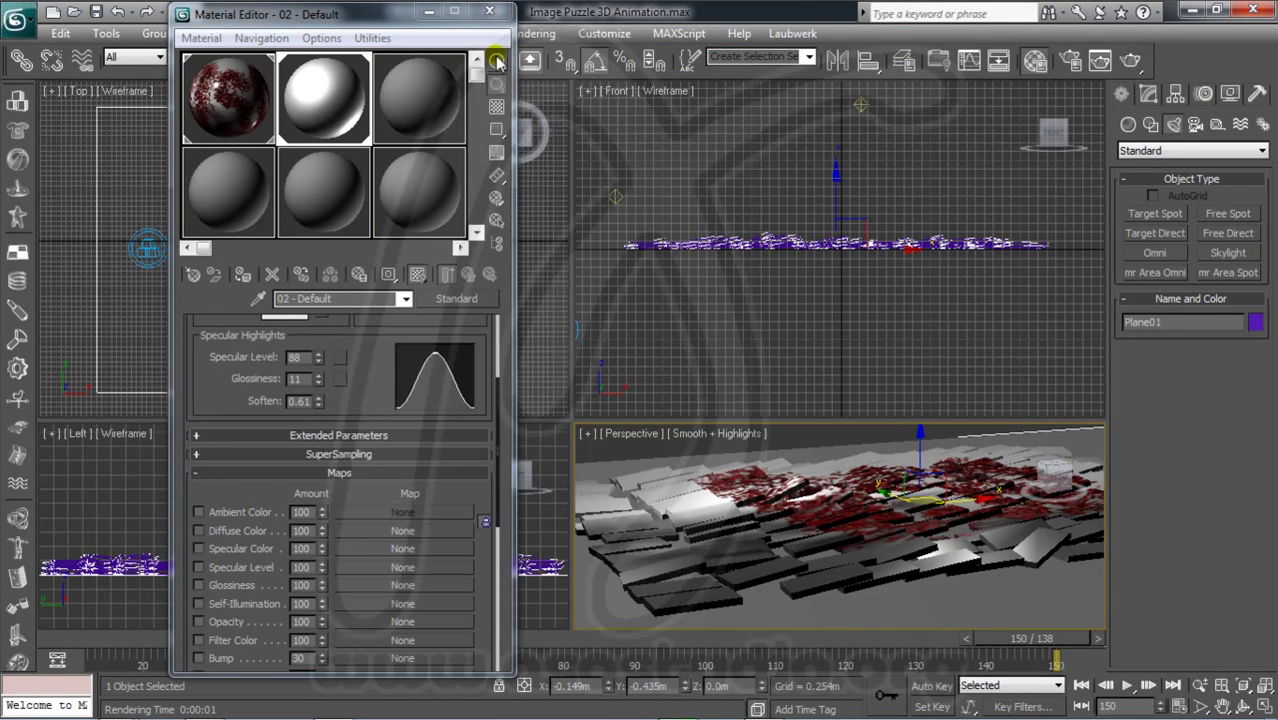
{"action": "left_click", "coordinate": [489, 11]}
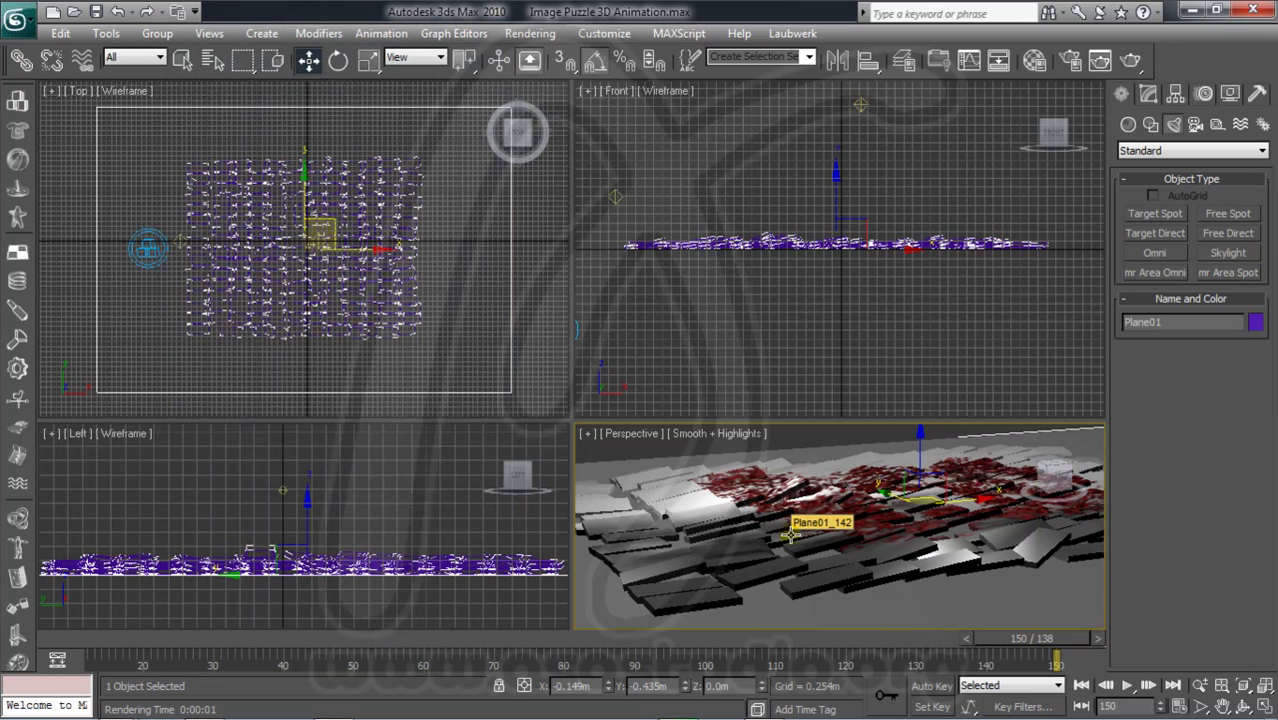
Enlarge Plane01 to 58.349m by 94.684m and inspect it in the Perspective view.
{"action": "right_click", "coordinate": [509, 260]}
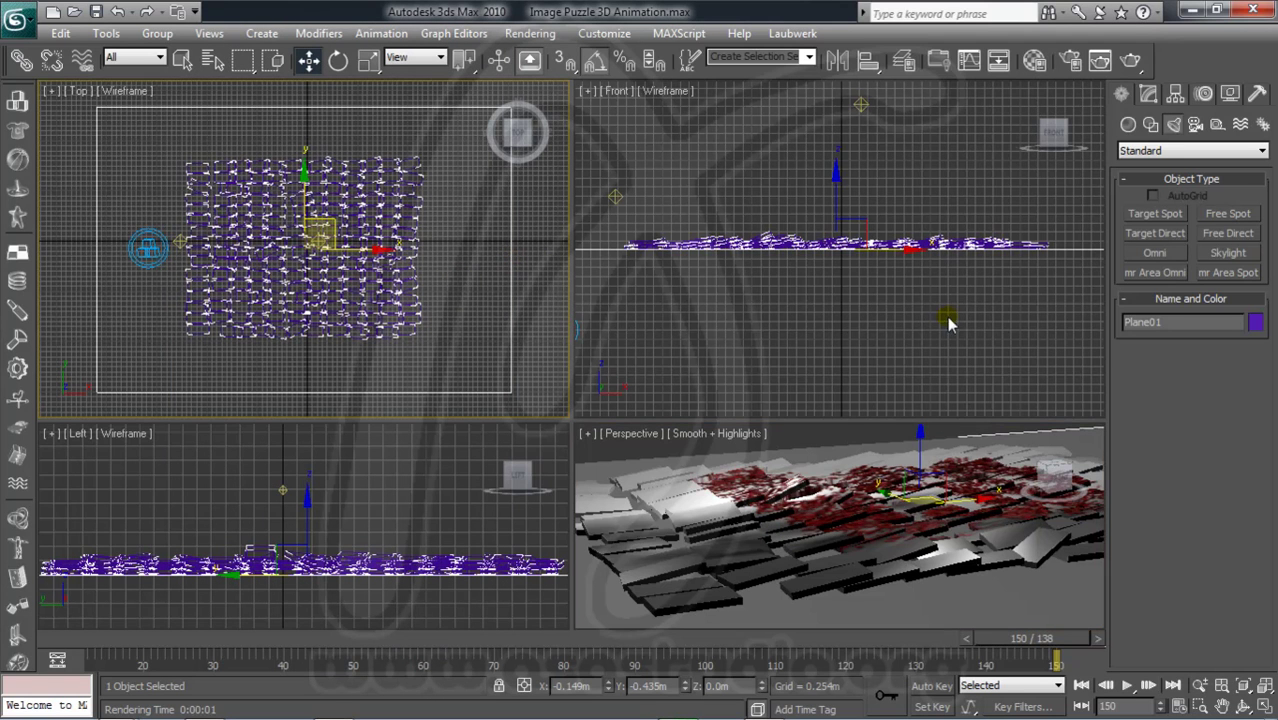
{"action": "left_click", "coordinate": [1149, 93]}
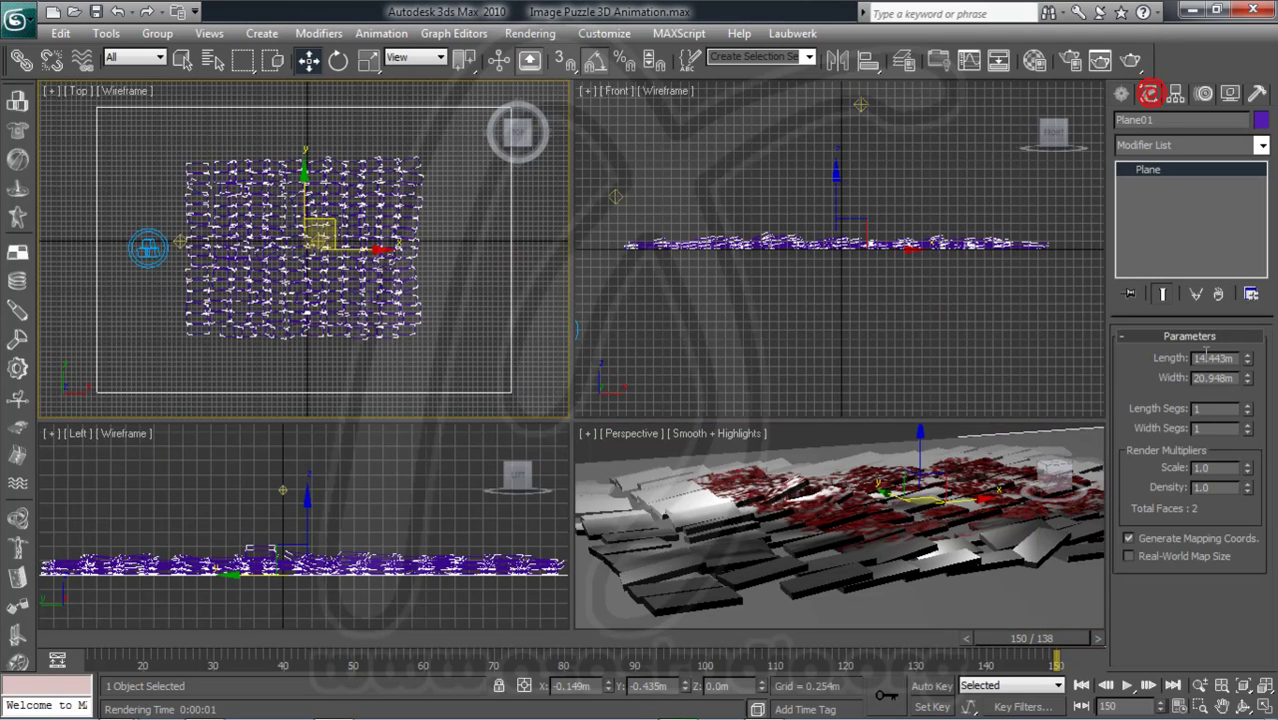
{"action": "mouse_move", "coordinate": [1250, 367]}
{"action": "left_mouse_down"}
{"action": "mouse_move", "coordinate": [1265, 392]}
{"action": "mouse_move", "coordinate": [1244, 106]}
{"action": "left_mouse_up"}
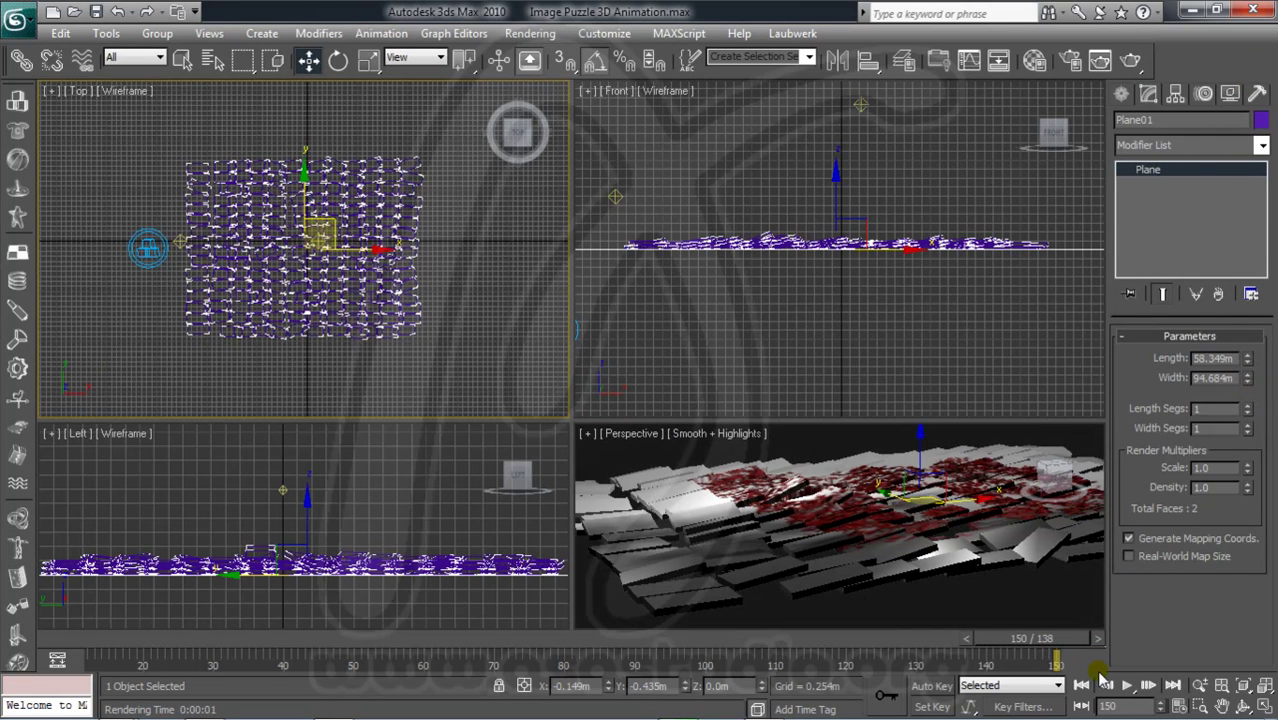
{"action": "left_click", "coordinate": [1243, 708]}
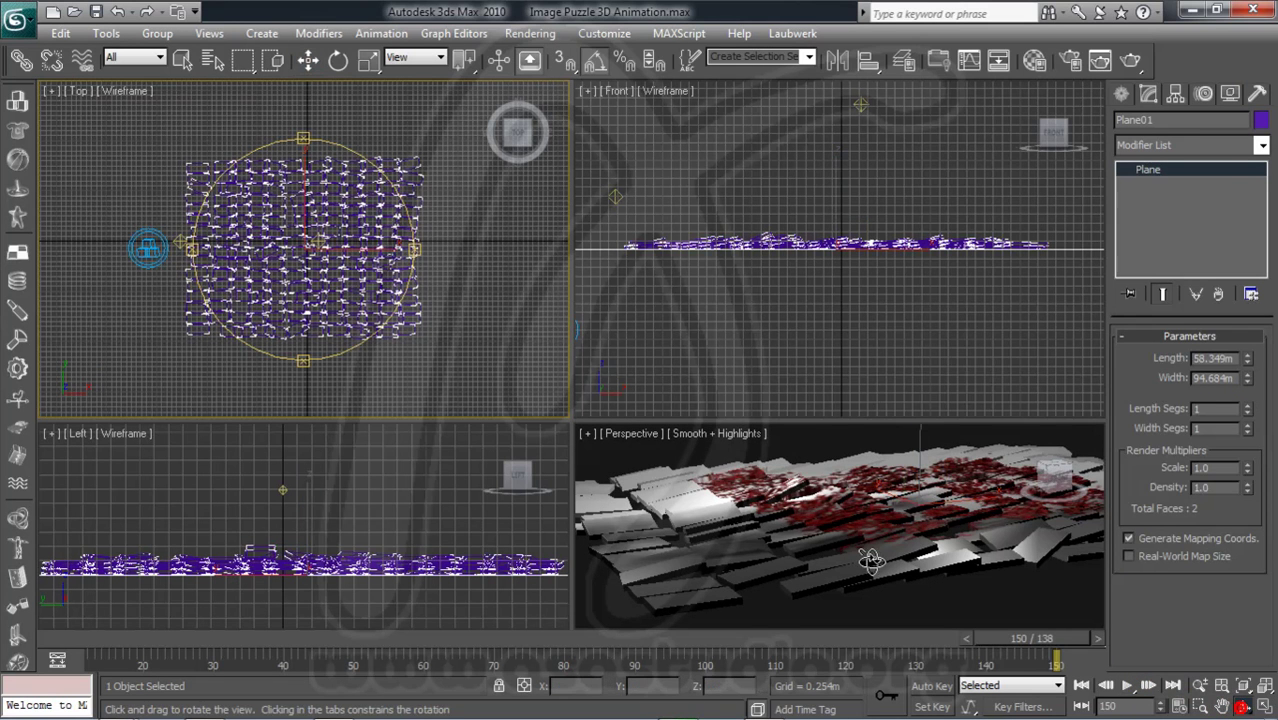
{"action": "left_click", "coordinate": [845, 512]}
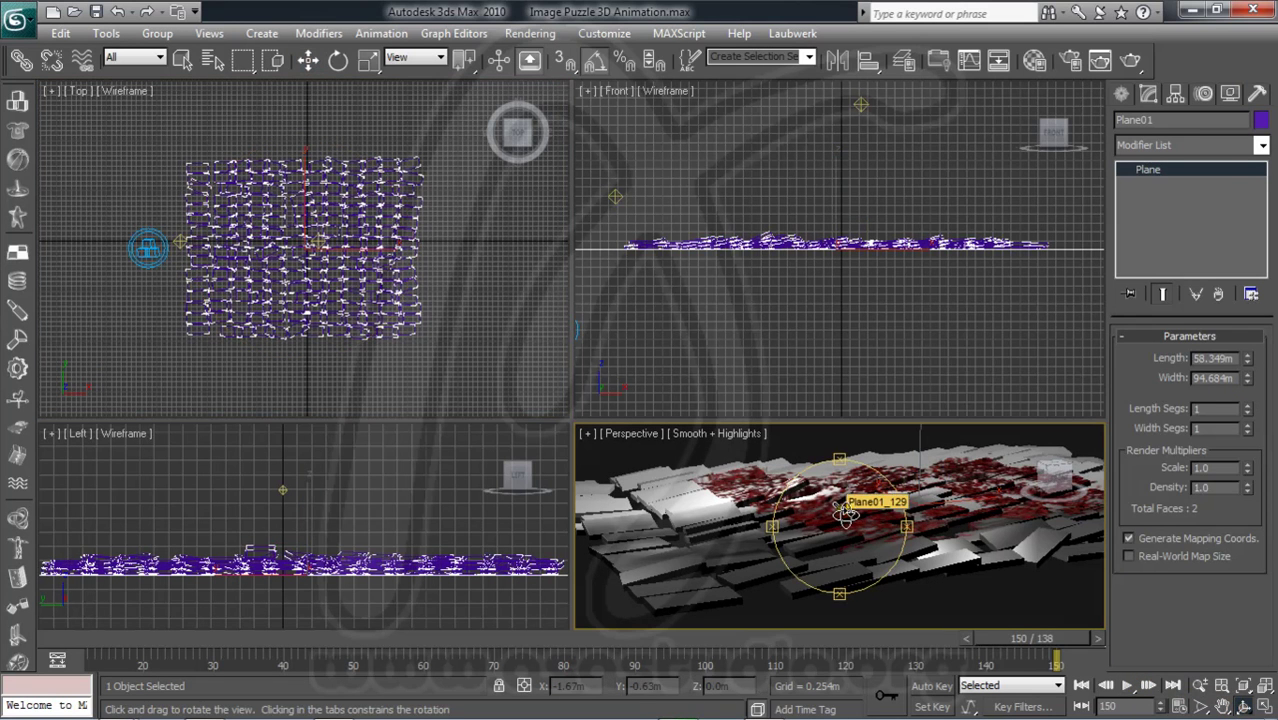
{"action": "left_click_drag", "start_coordinate": [845, 512], "coordinate": [843, 521]}
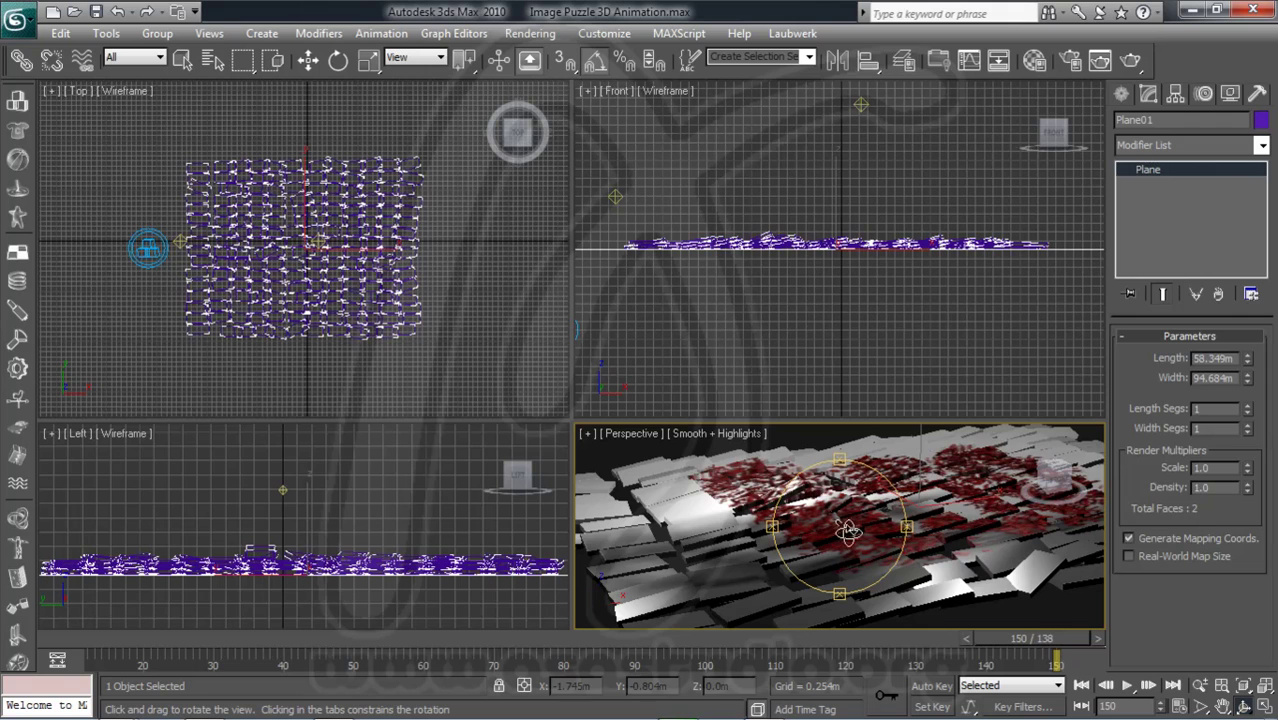